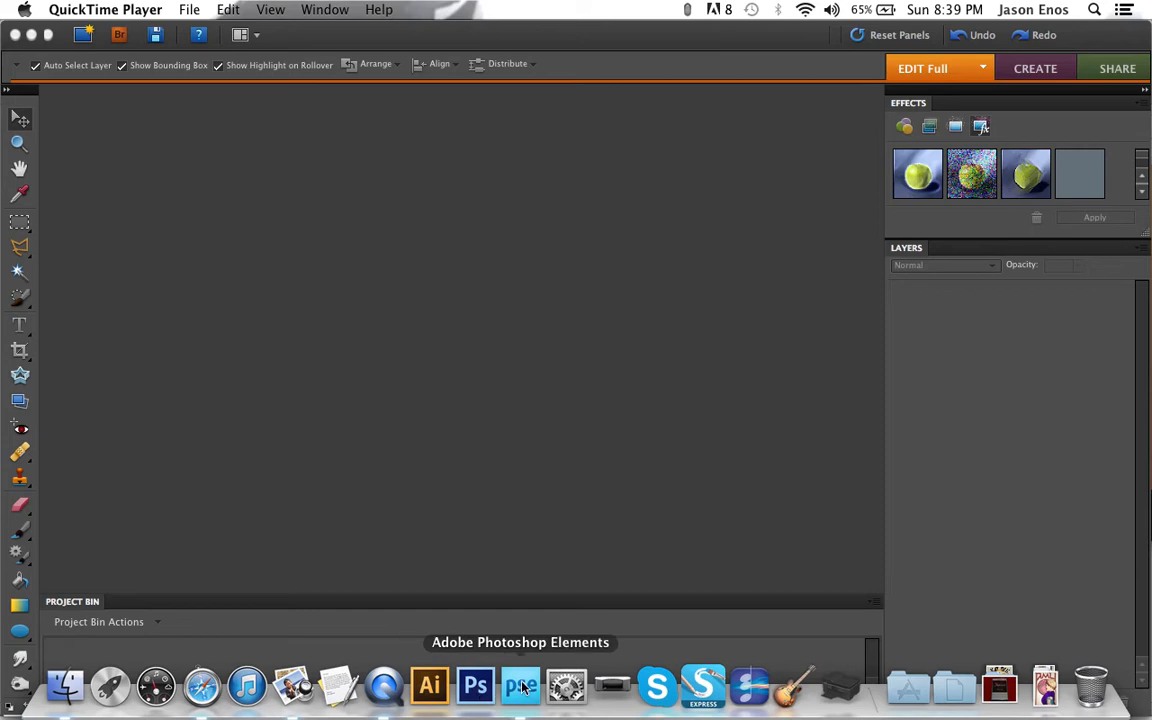
Look at the deviantART comments on the Quorra painting in Safari and return to Photoshop Elements
left_click(521, 686)
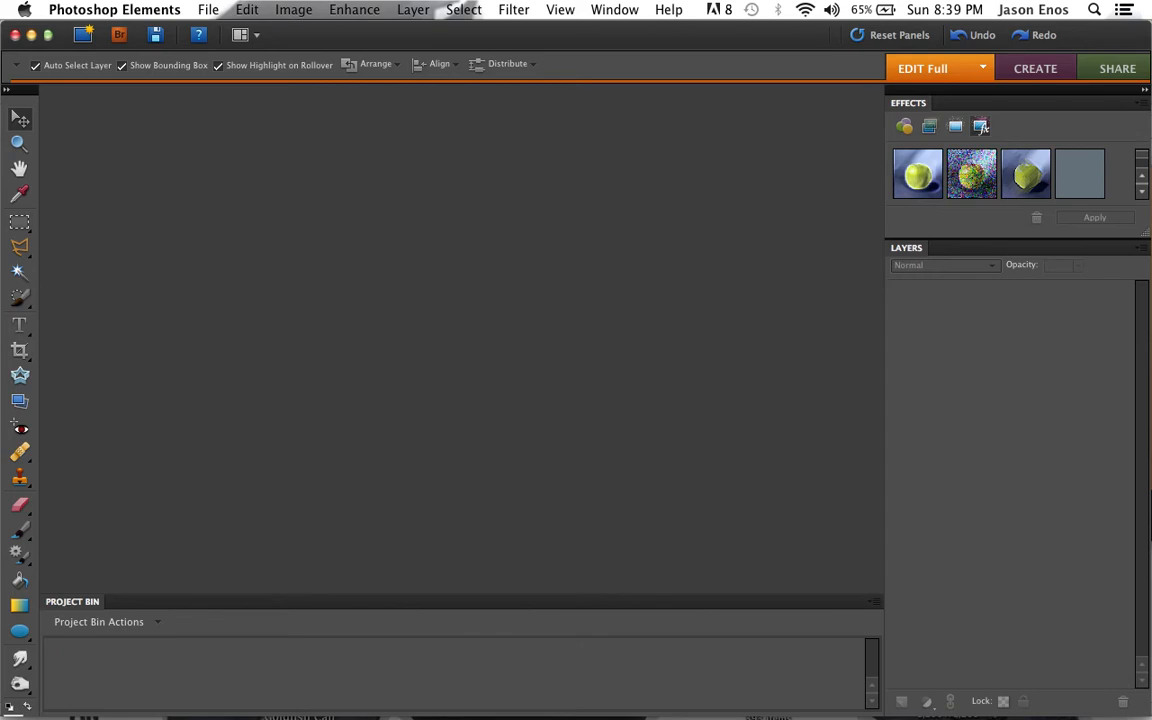
left_click(206, 688)
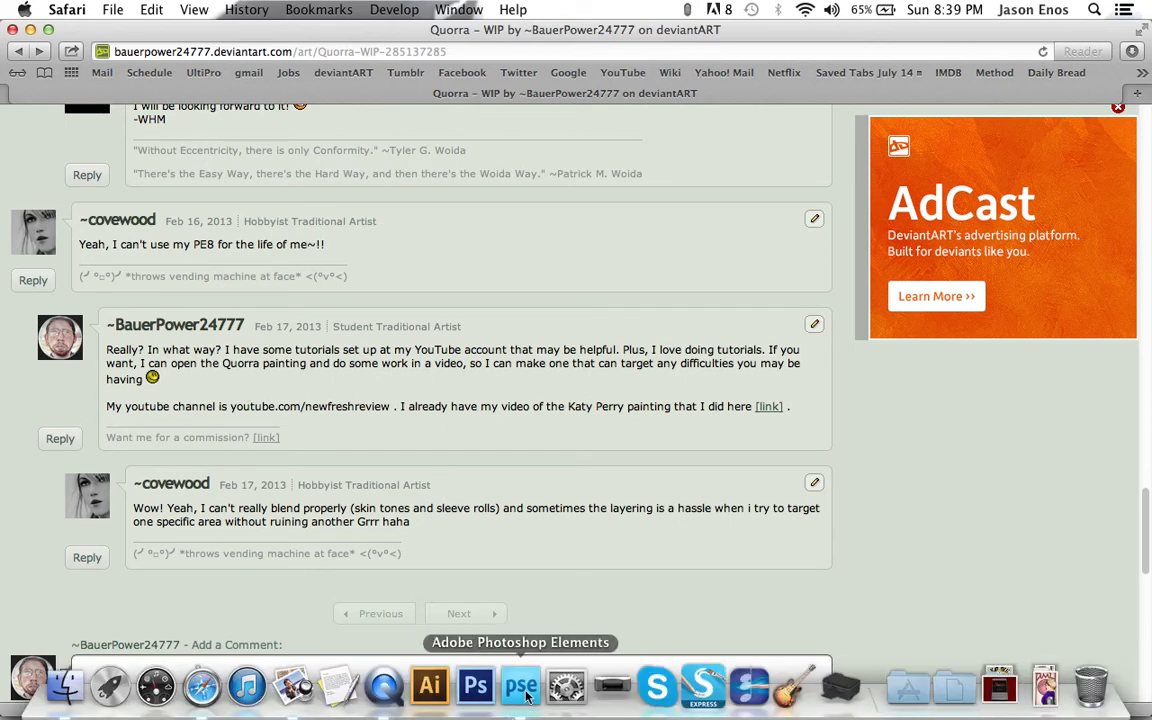
left_click(524, 688)
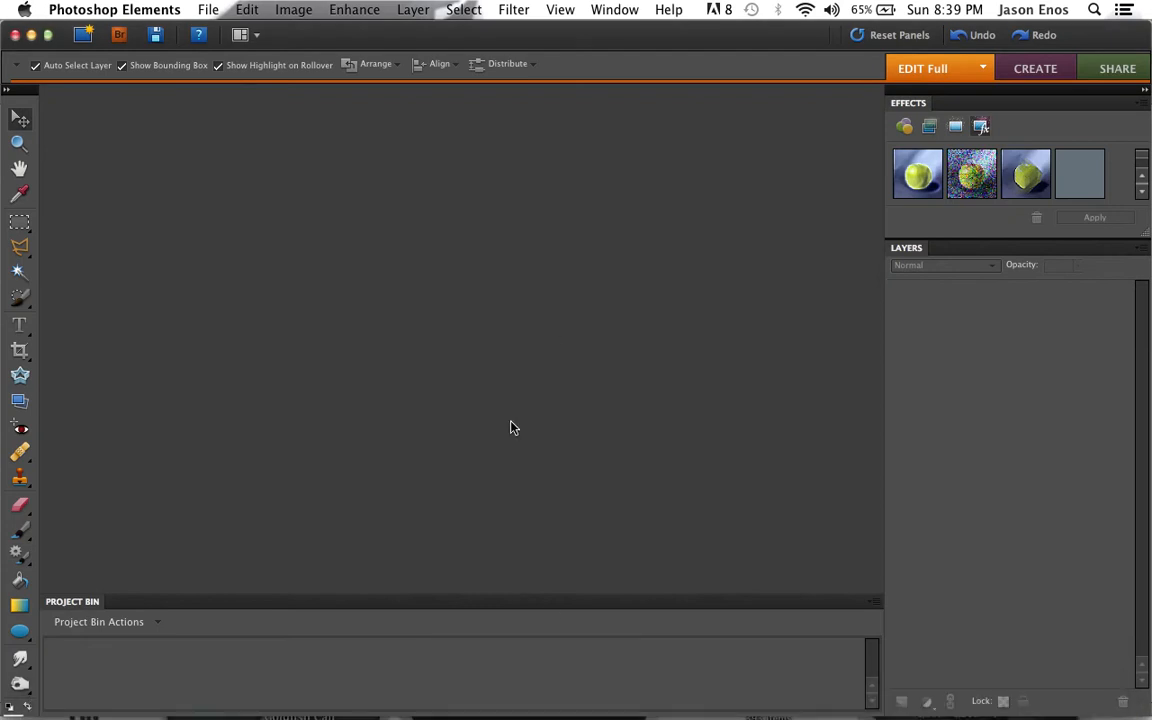
Bring up the pink.jpg reference photo in Preview and reposition its window so the whole face shows
mouse_move(247, 688)
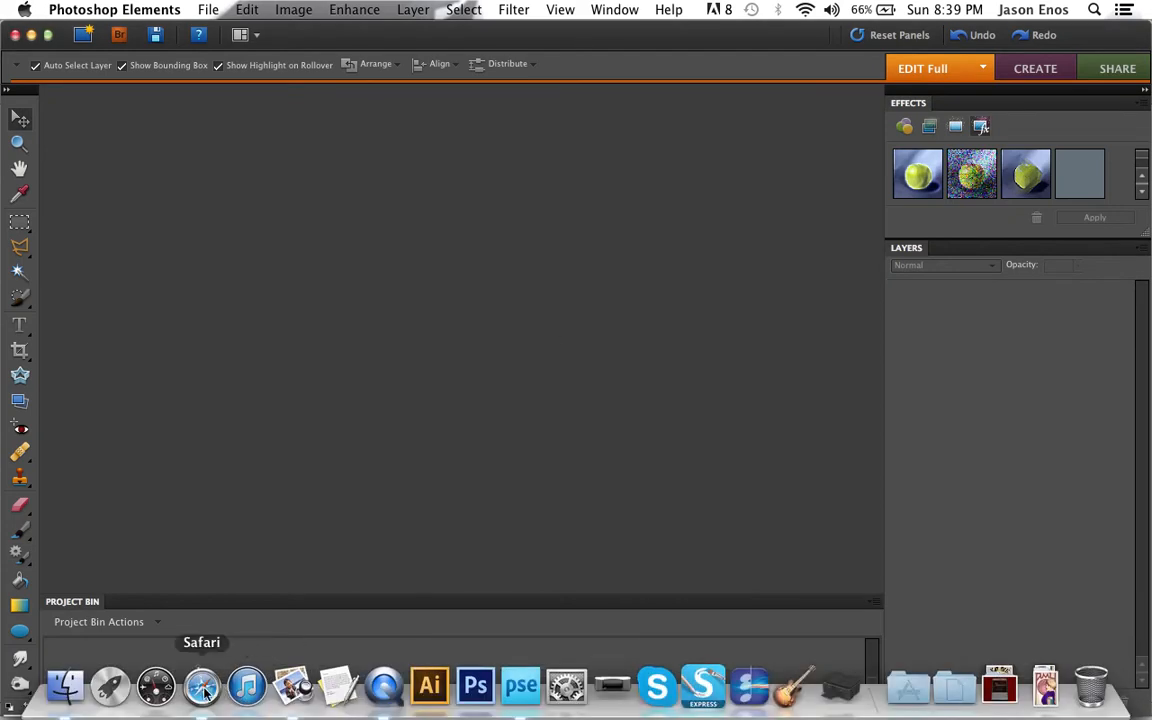
left_click(292, 688)
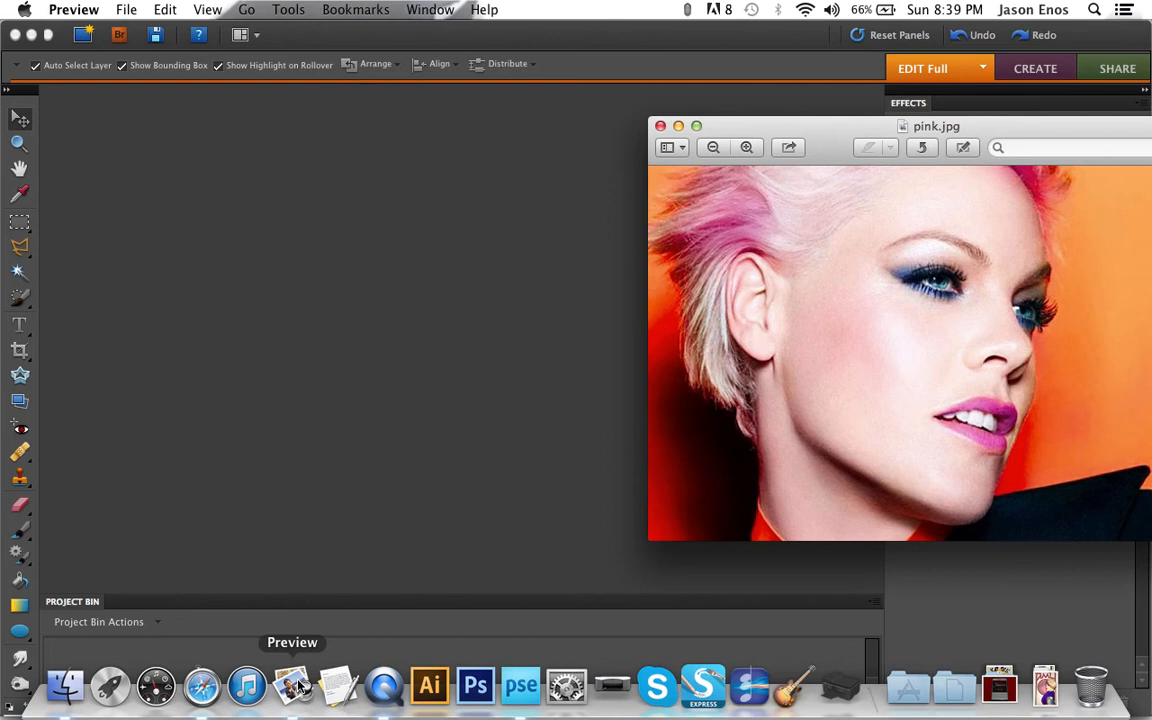
left_click_drag(823, 129, 765, 103)
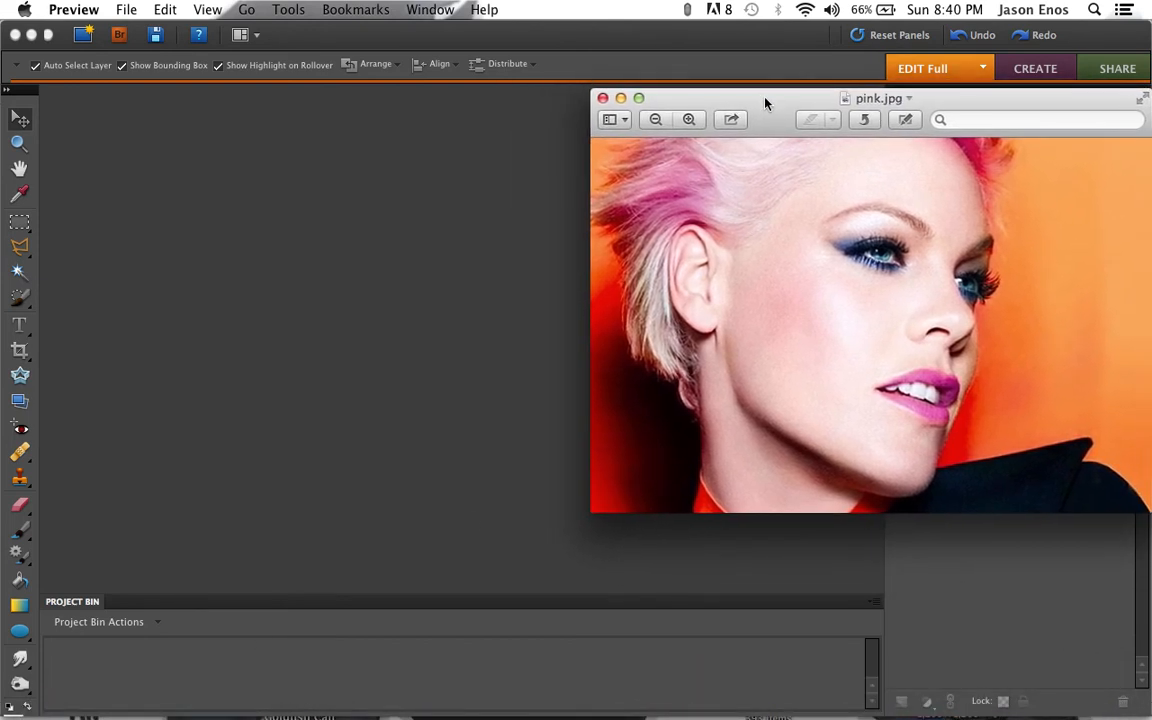
Return to Photoshop Elements and turn off the Application Frame so the reference photo shows behind the workspace
left_click(343, 286)
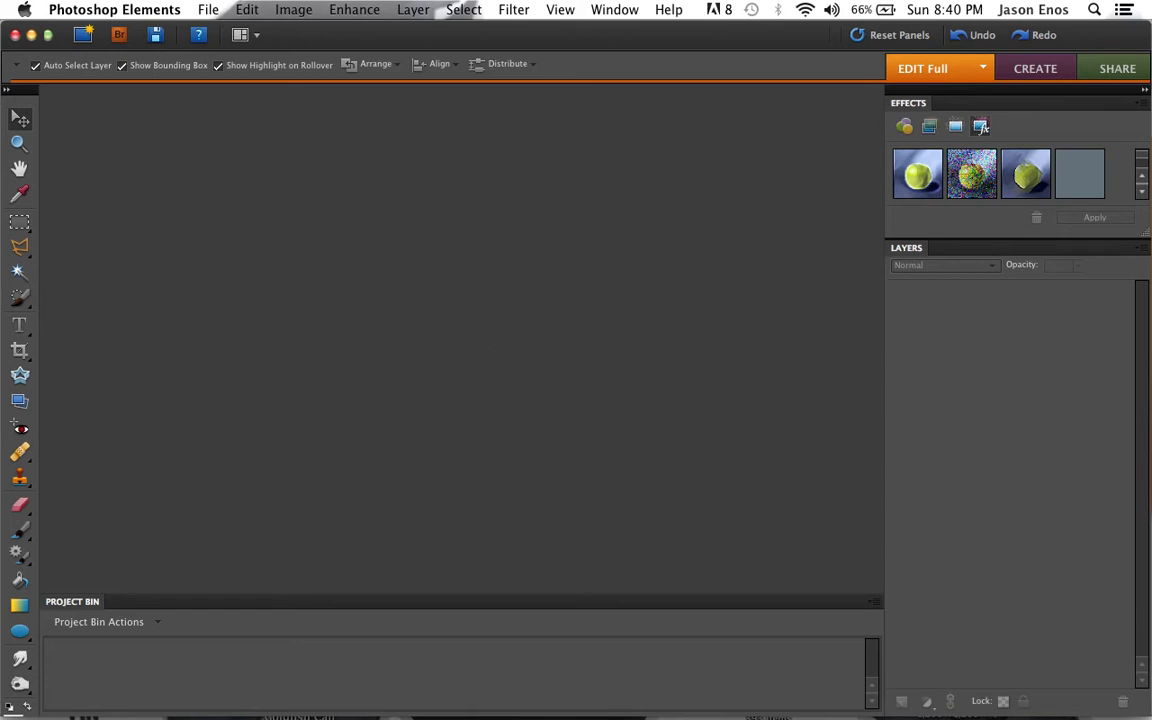
left_click(560, 9)
mouse_move(614, 9)
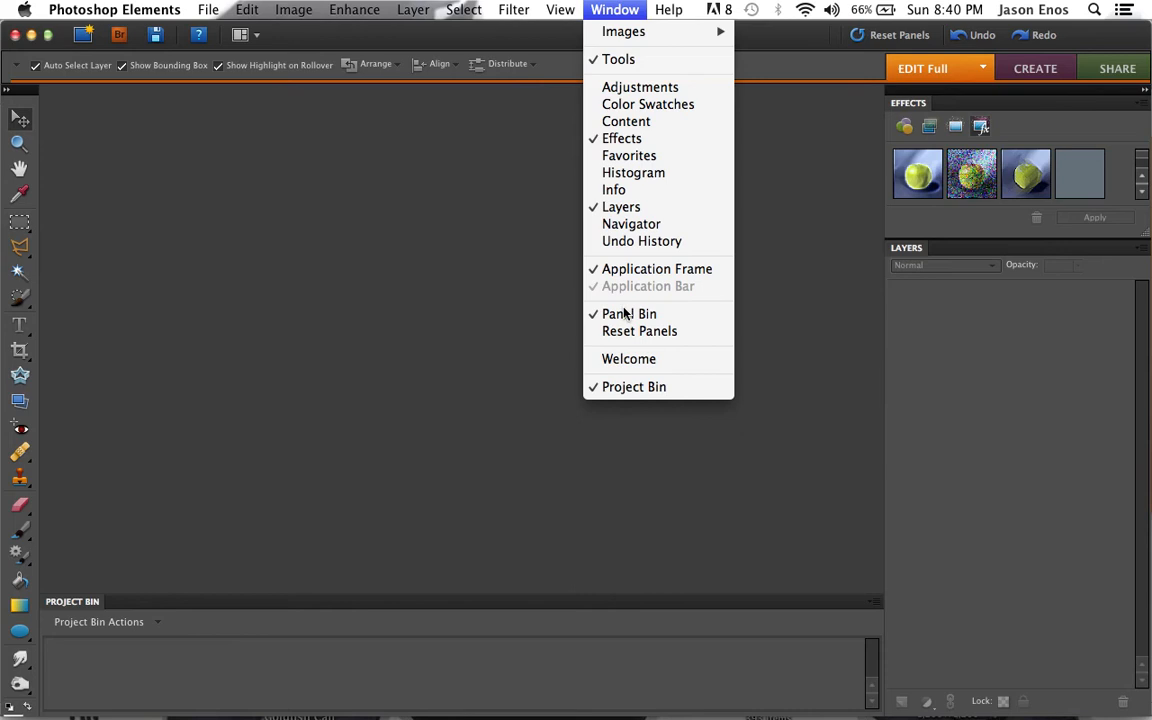
left_click(614, 271)
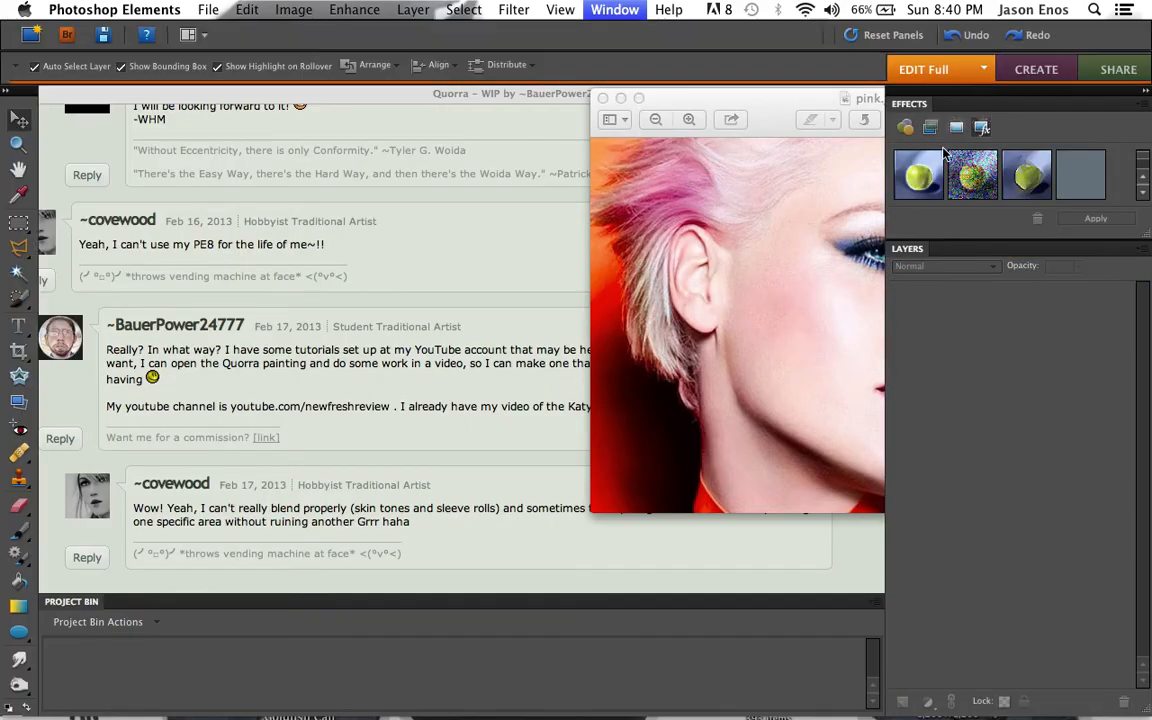
Undock the Layers panel as a separate floating panel and close the Effects panel
left_click(560, 9)
mouse_move(614, 9)
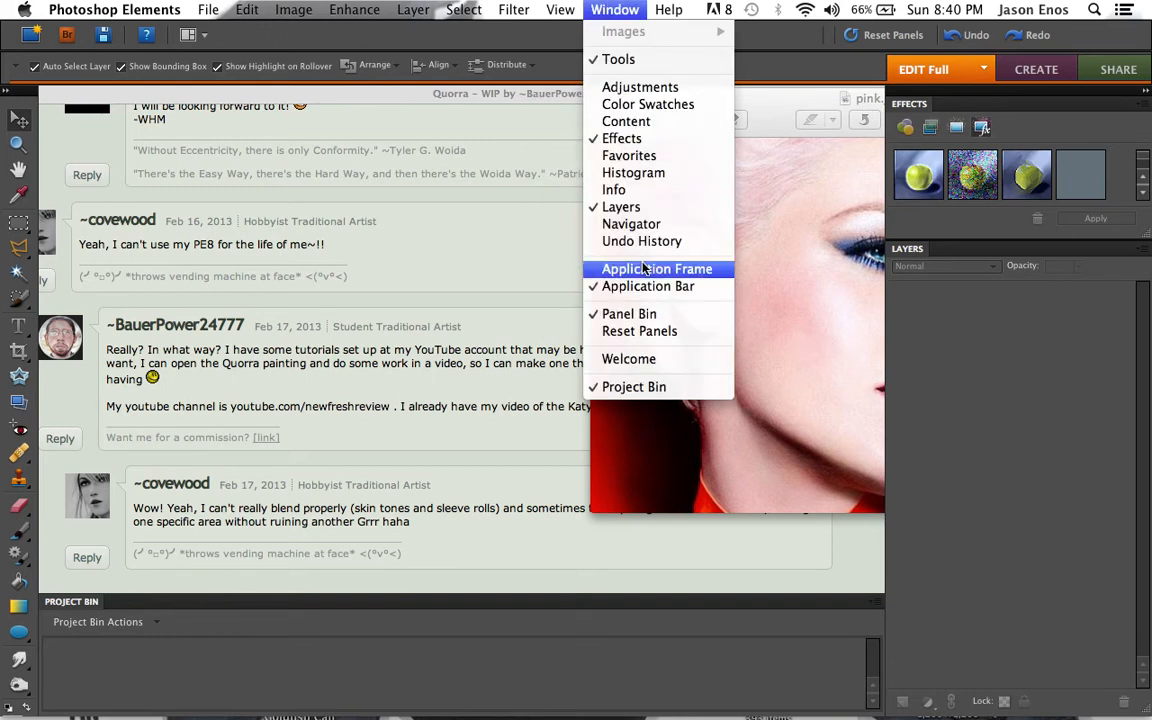
left_click(621, 138)
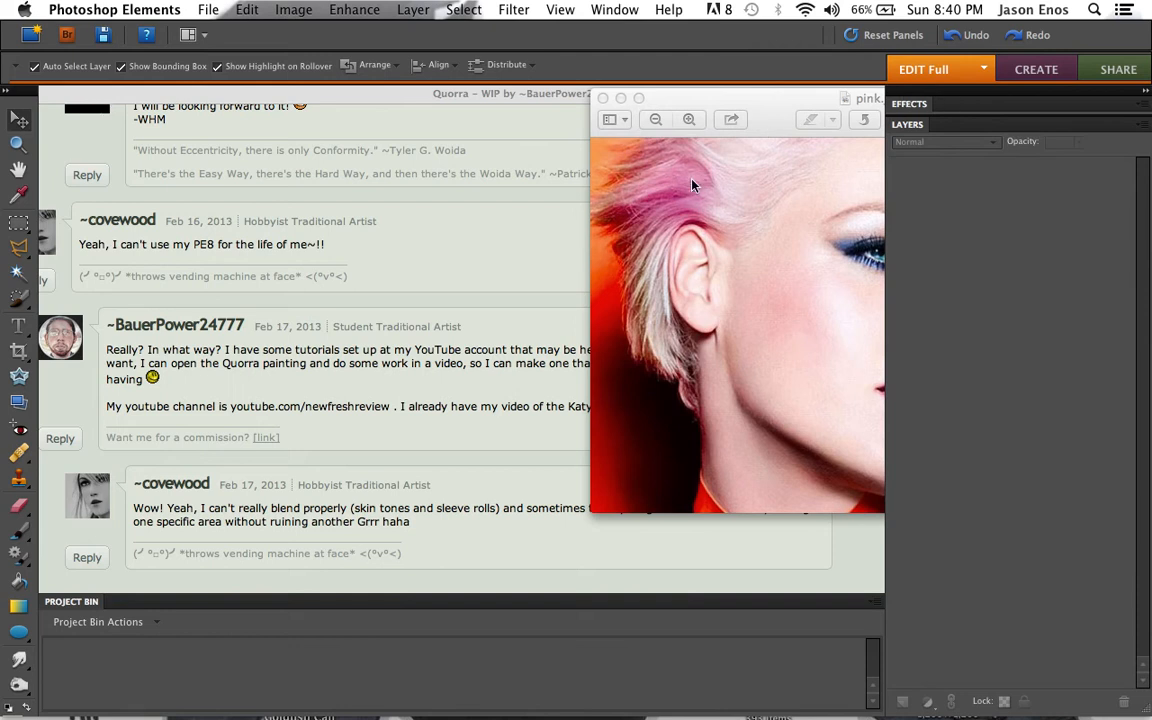
left_click_drag(1061, 91, 848, 368)
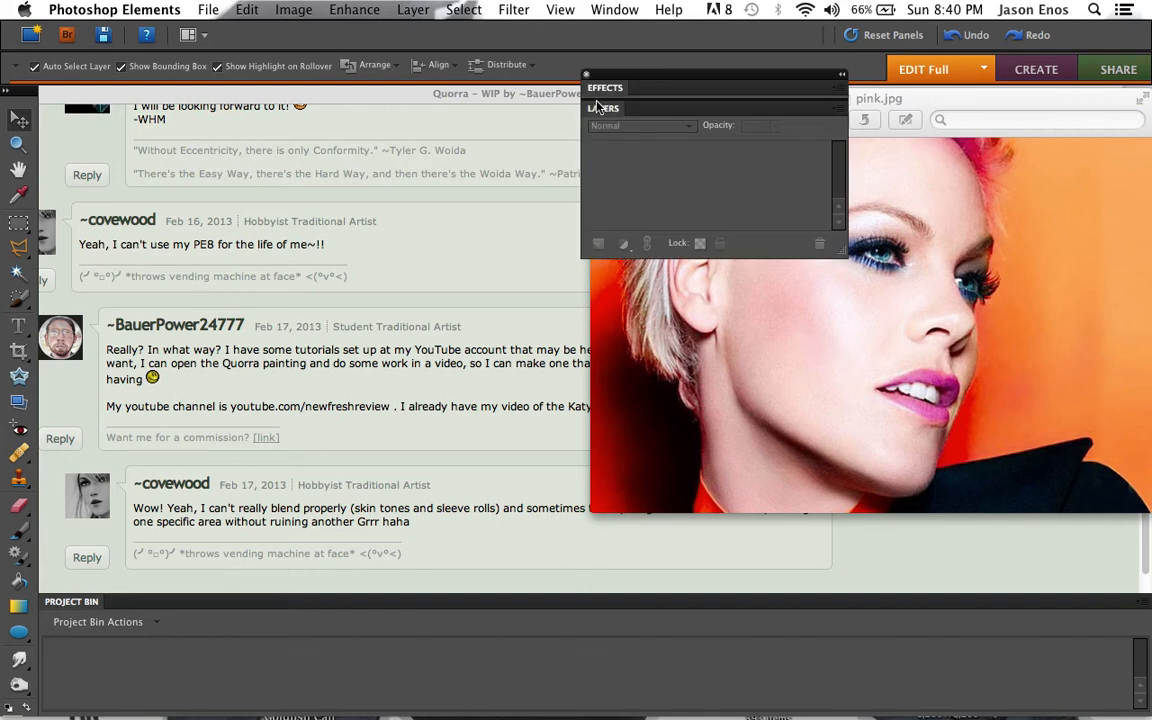
left_click_drag(398, 279, 362, 284)
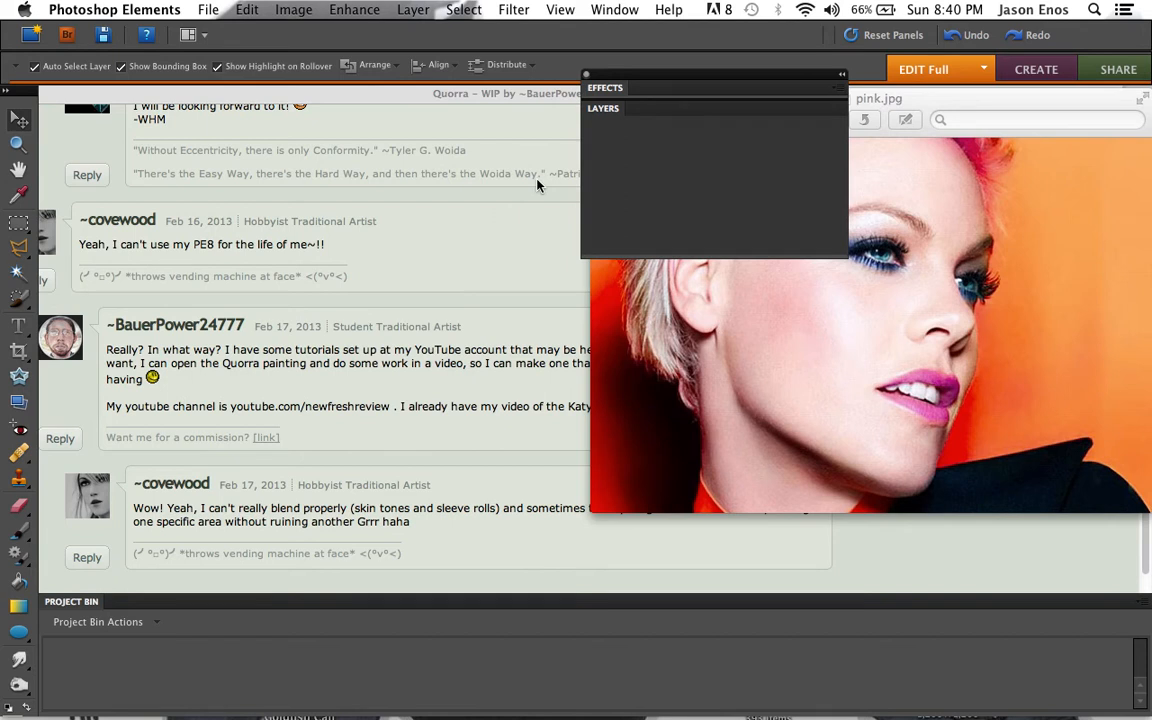
left_click(587, 76)
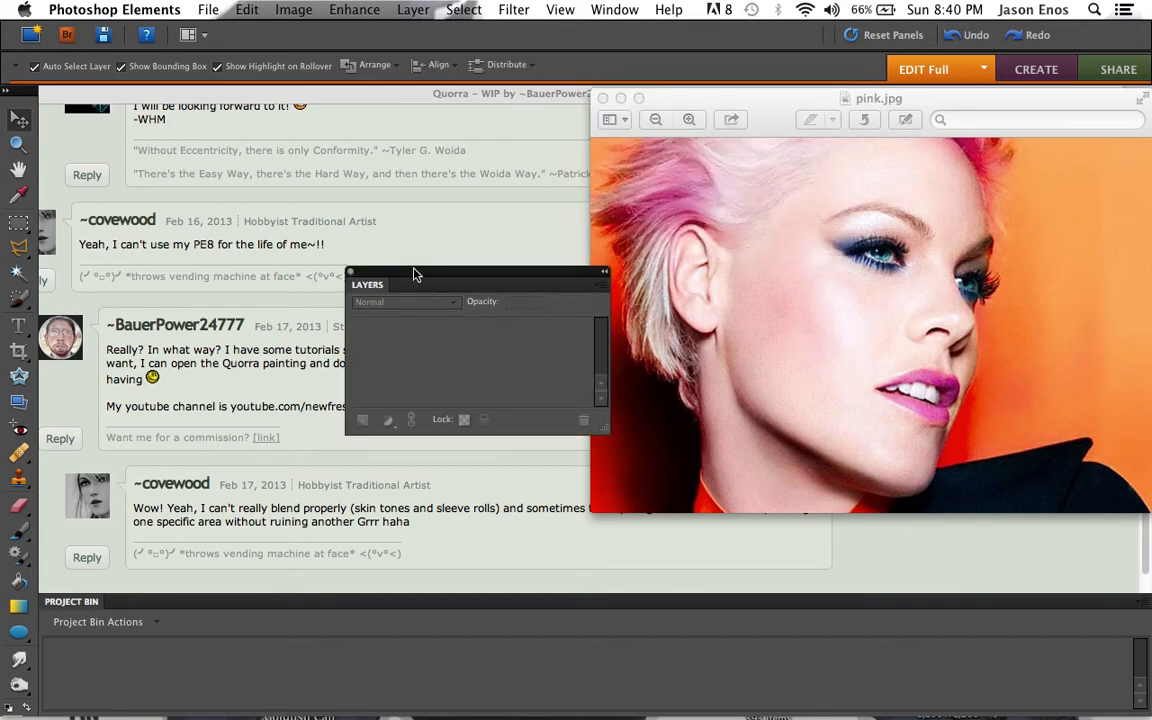
Move the floating Layers panel clear of the reference photo and collapse the Project Bin
left_click(810, 438)
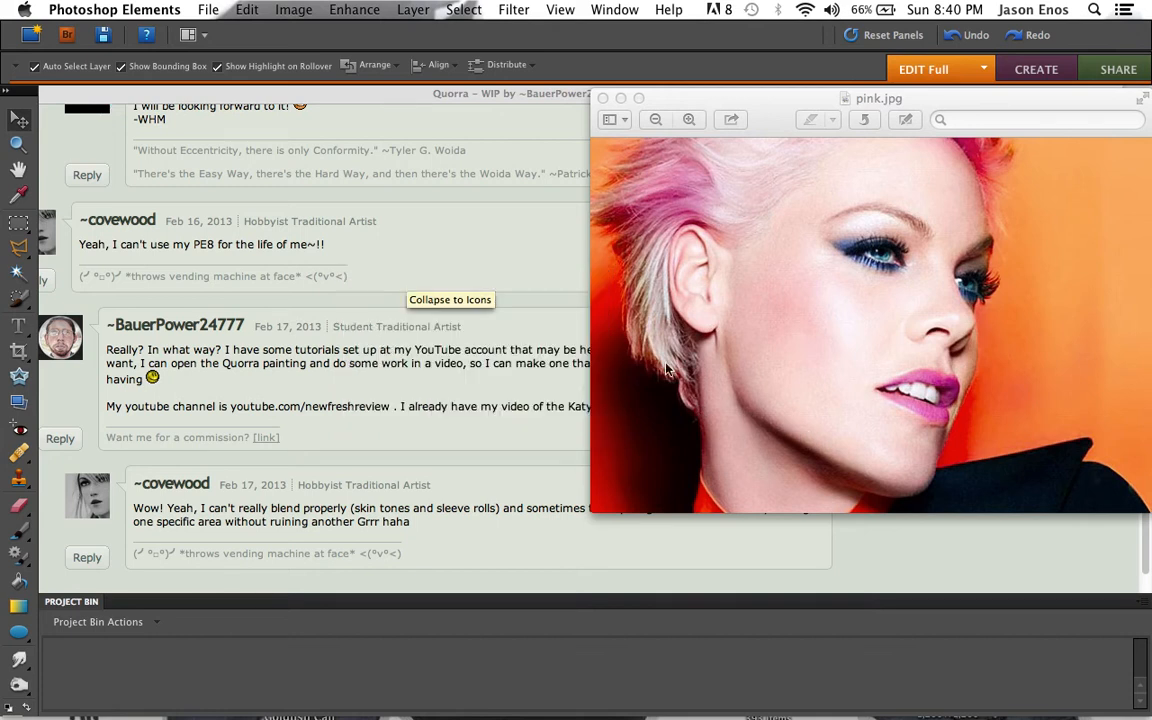
left_click_drag(898, 453, 955, 581)
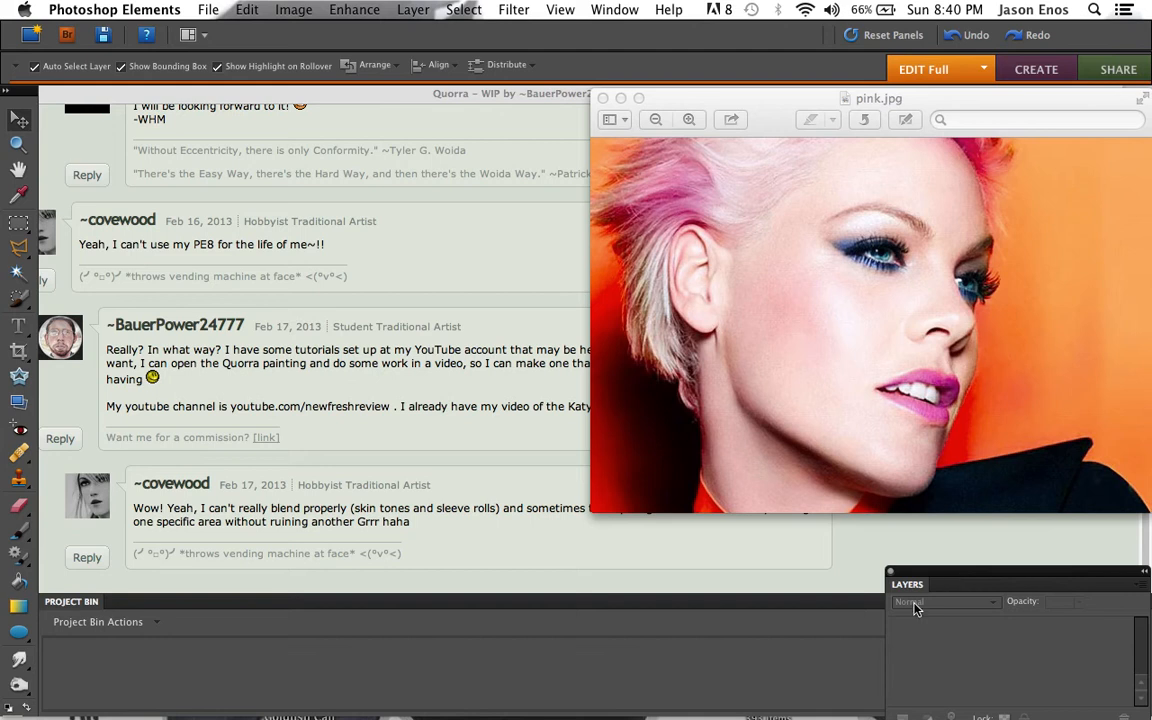
left_click(614, 9)
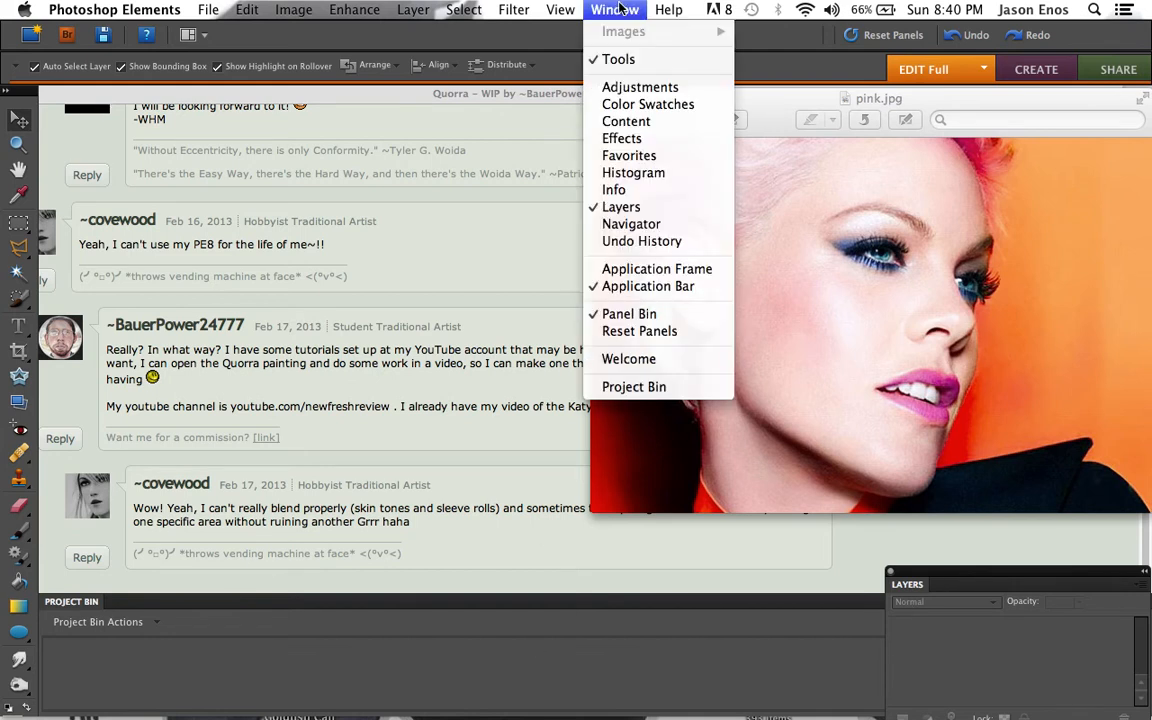
left_click(614, 314)
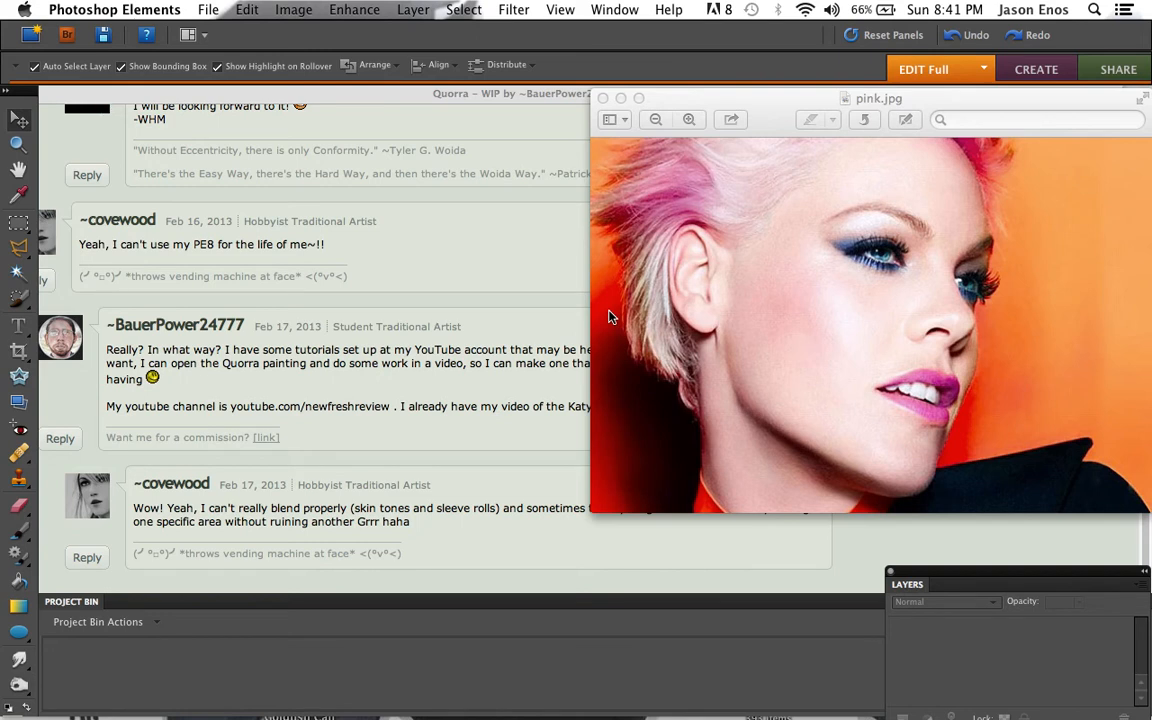
left_click(400, 603)
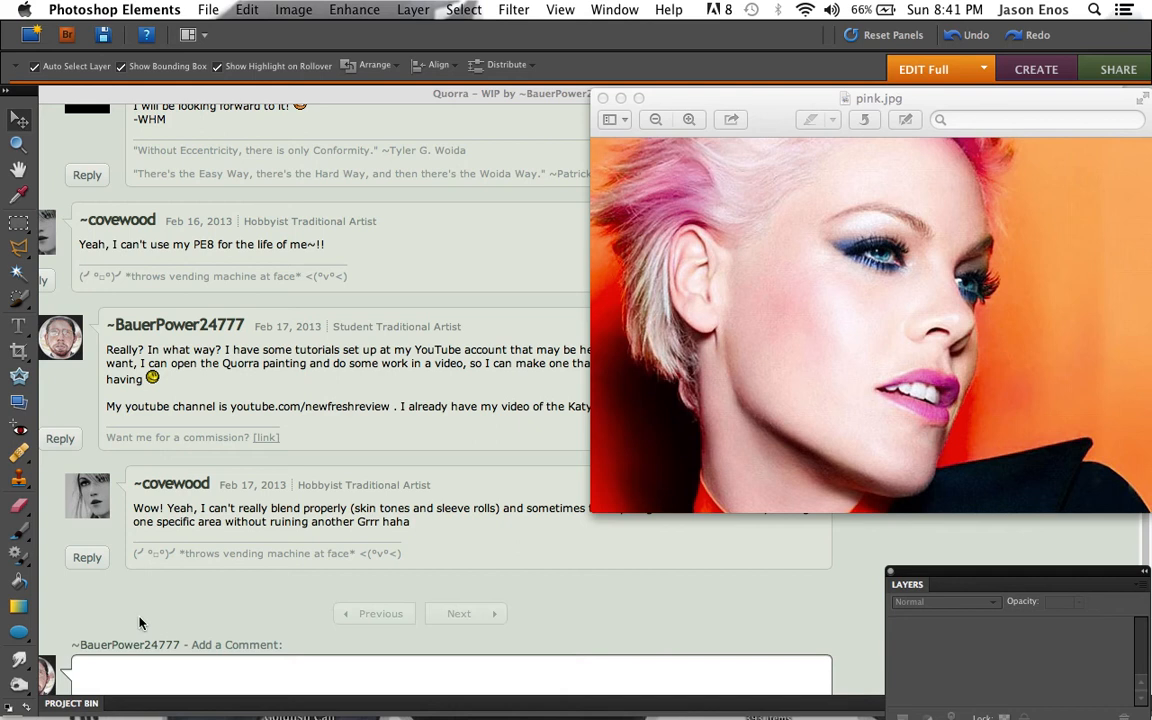
Inspect the general info of pink.jpg in Preview to check its image size in pixels
left_click(645, 97)
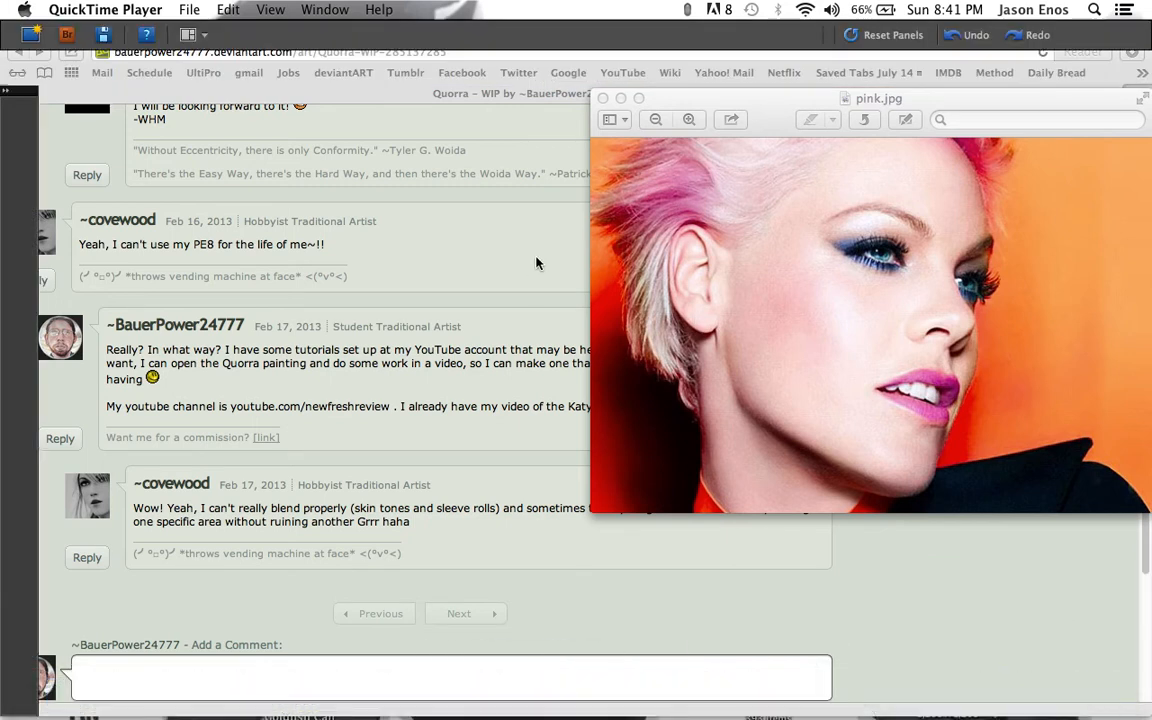
left_click(776, 118)
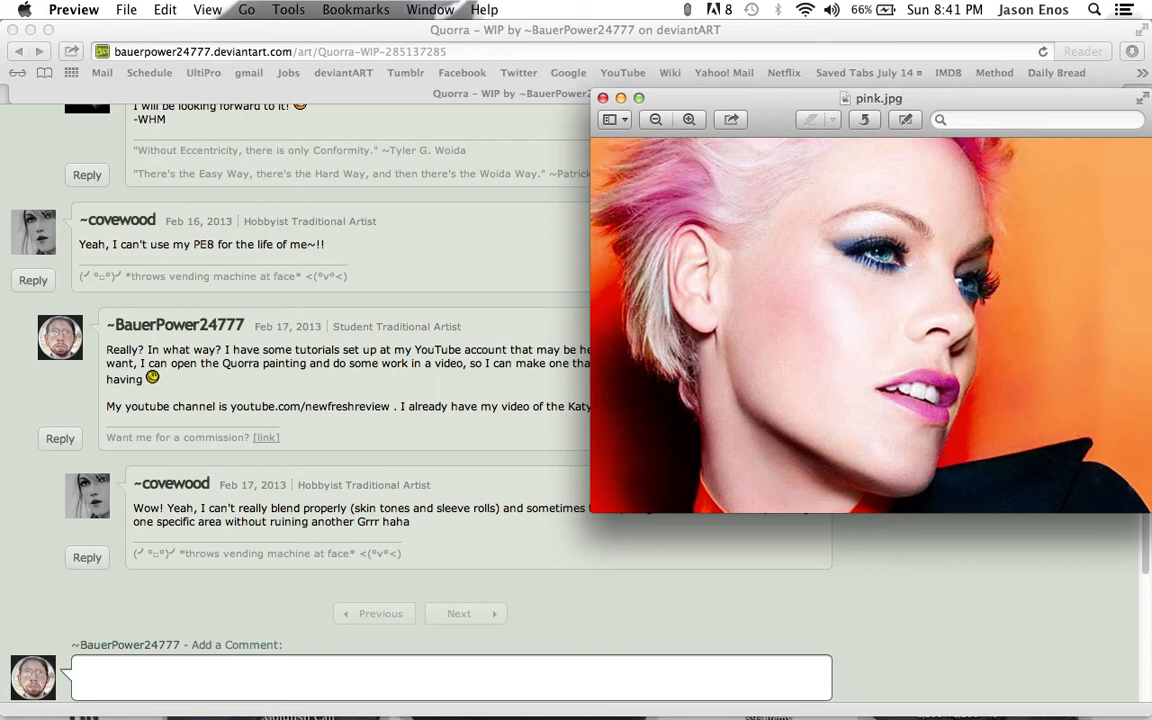
left_click(355, 9)
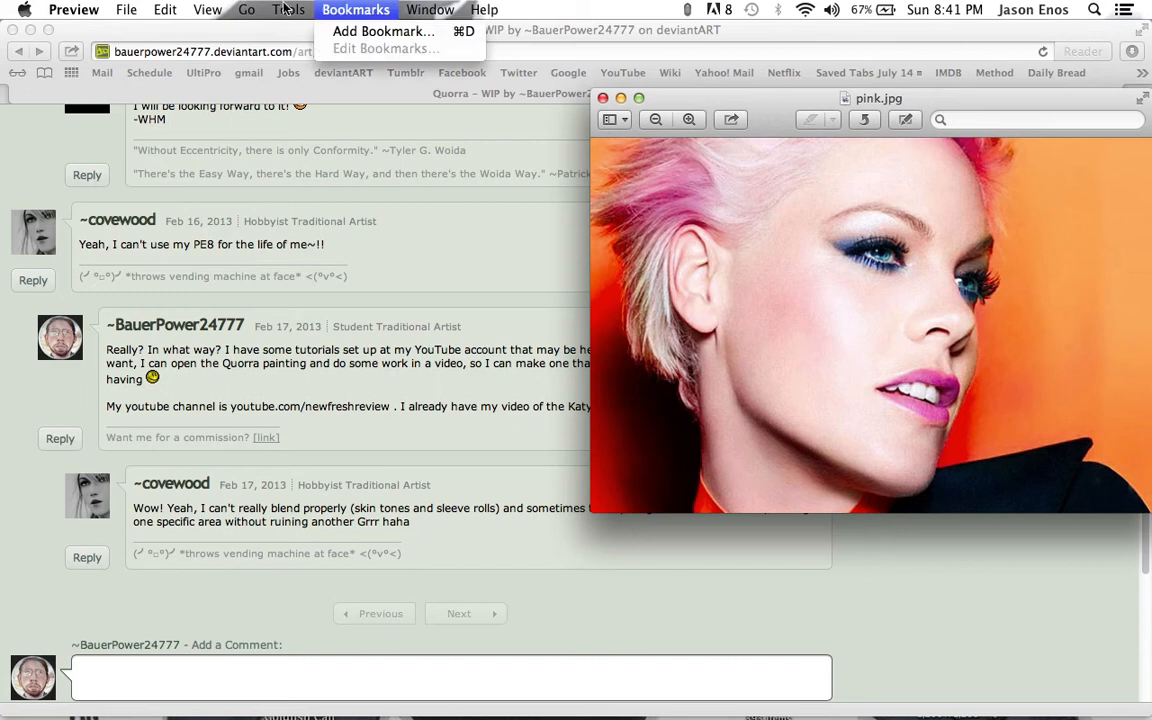
mouse_move(287, 8)
left_click(300, 36)
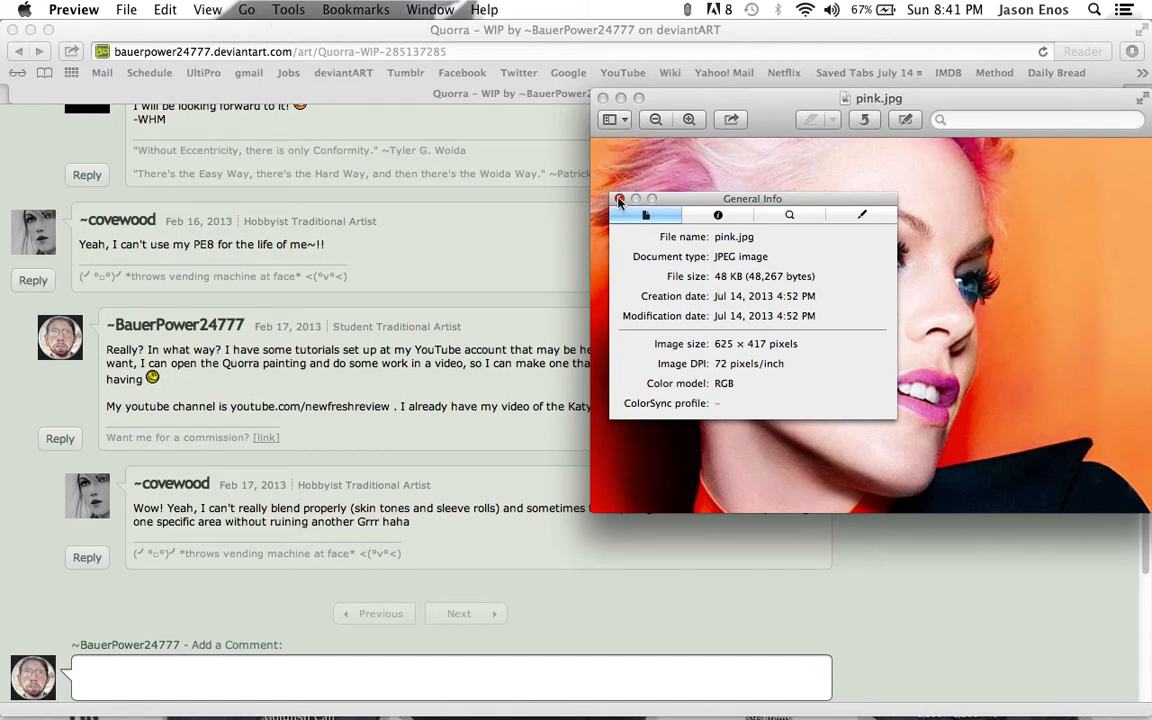
left_click_drag(714, 343, 765, 343)
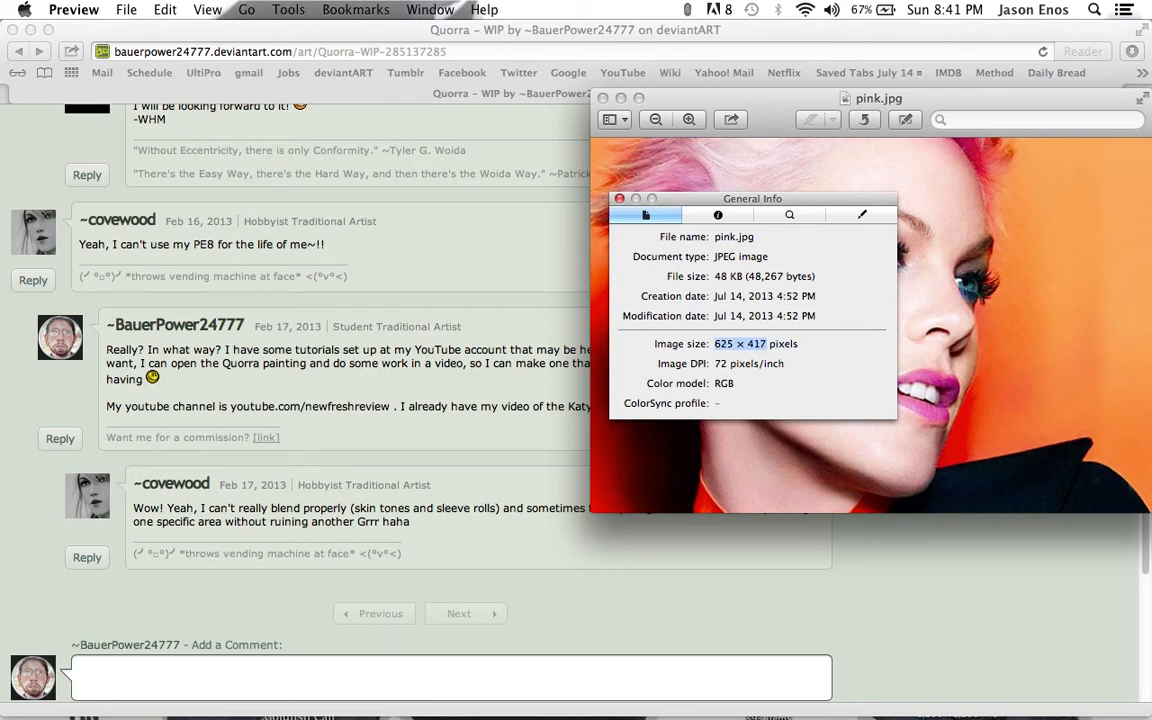
left_click(619, 200)
Switch back to Photoshop Elements and start creating a new blank file
mouse_move(520, 690)
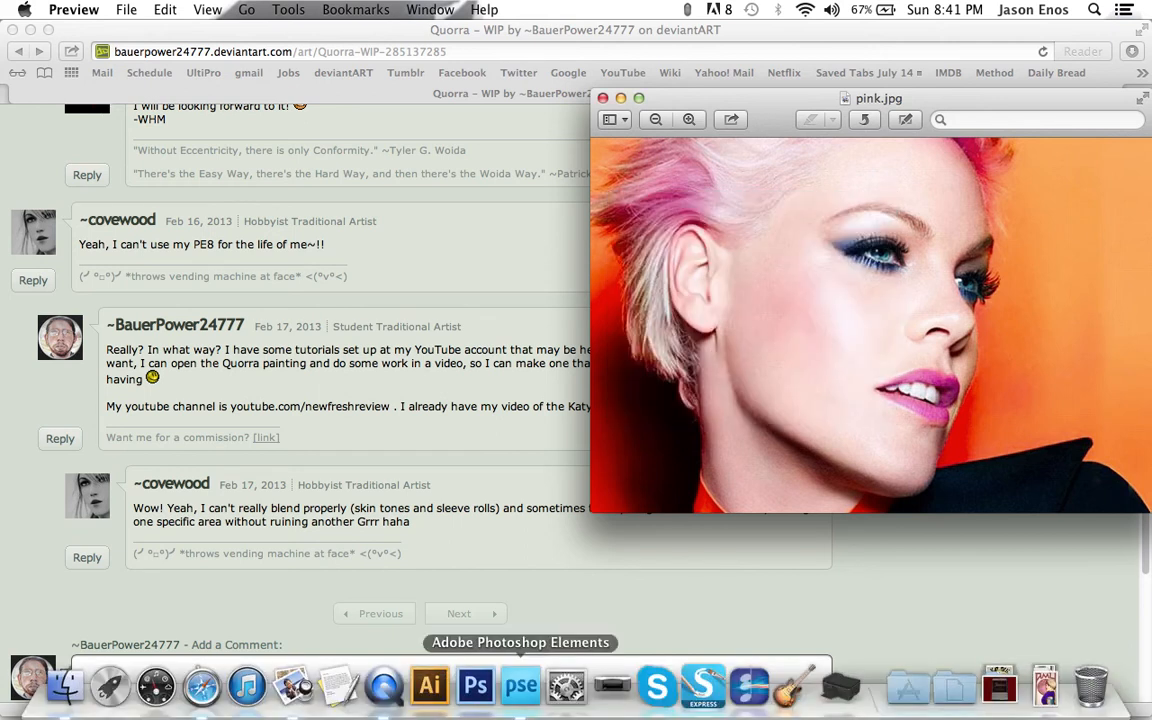
left_click(521, 688)
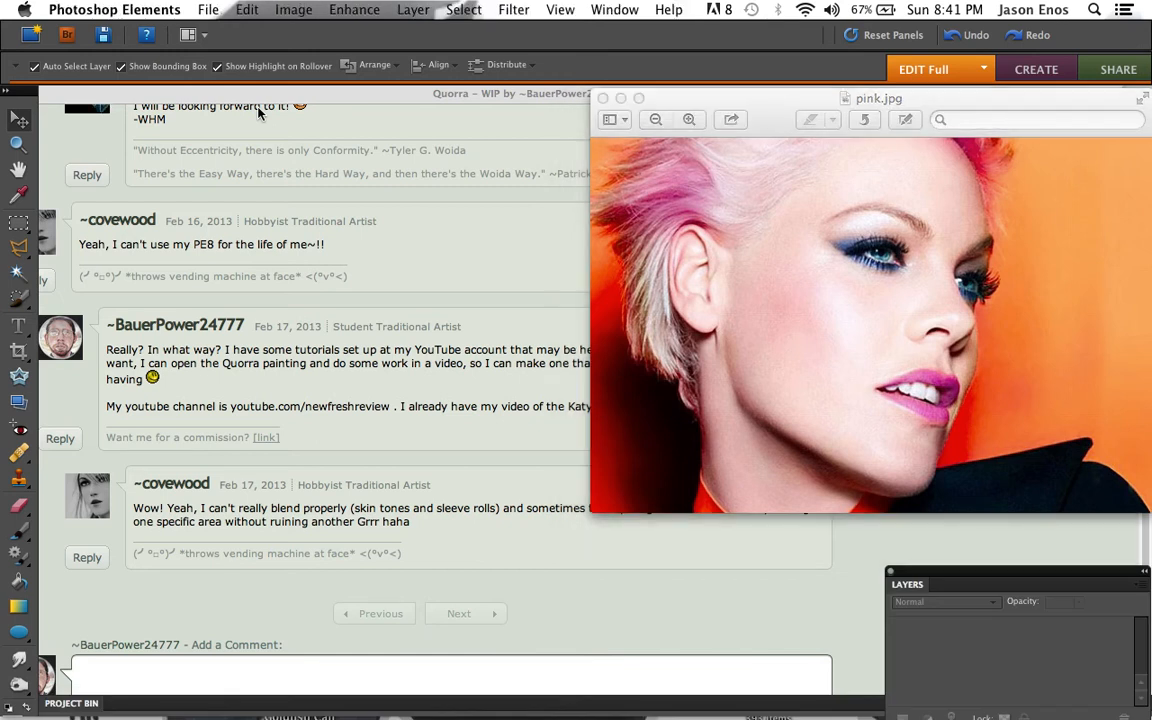
left_click(219, 12)
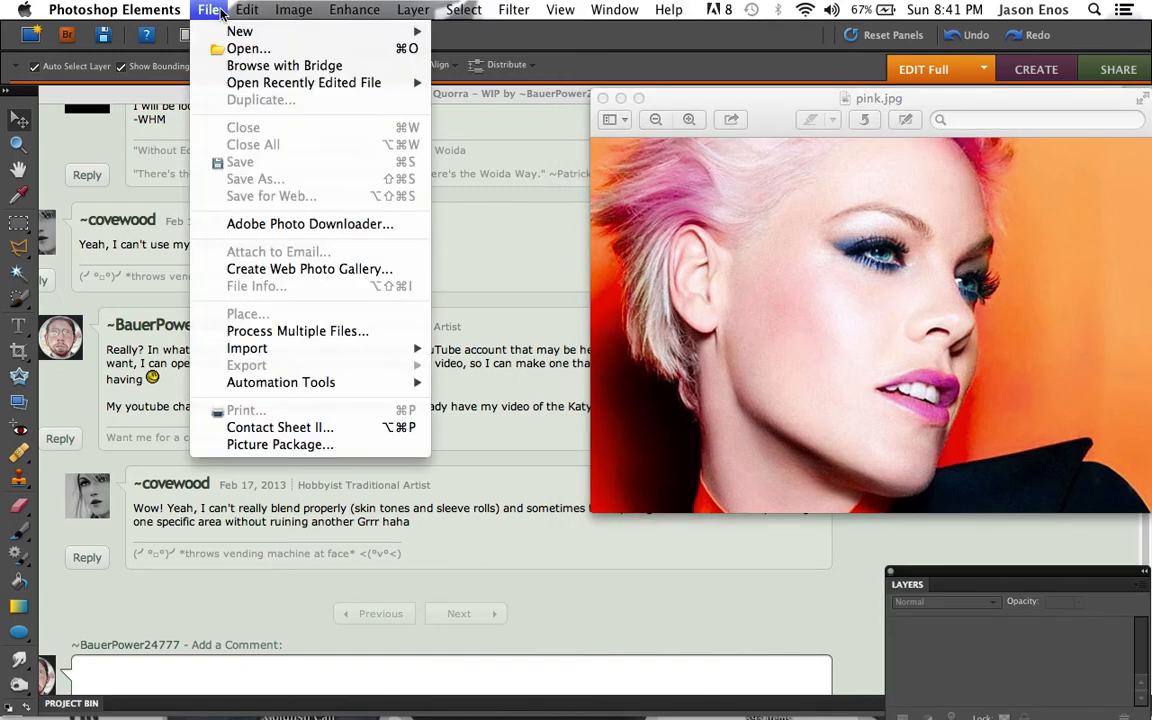
mouse_move(331, 34)
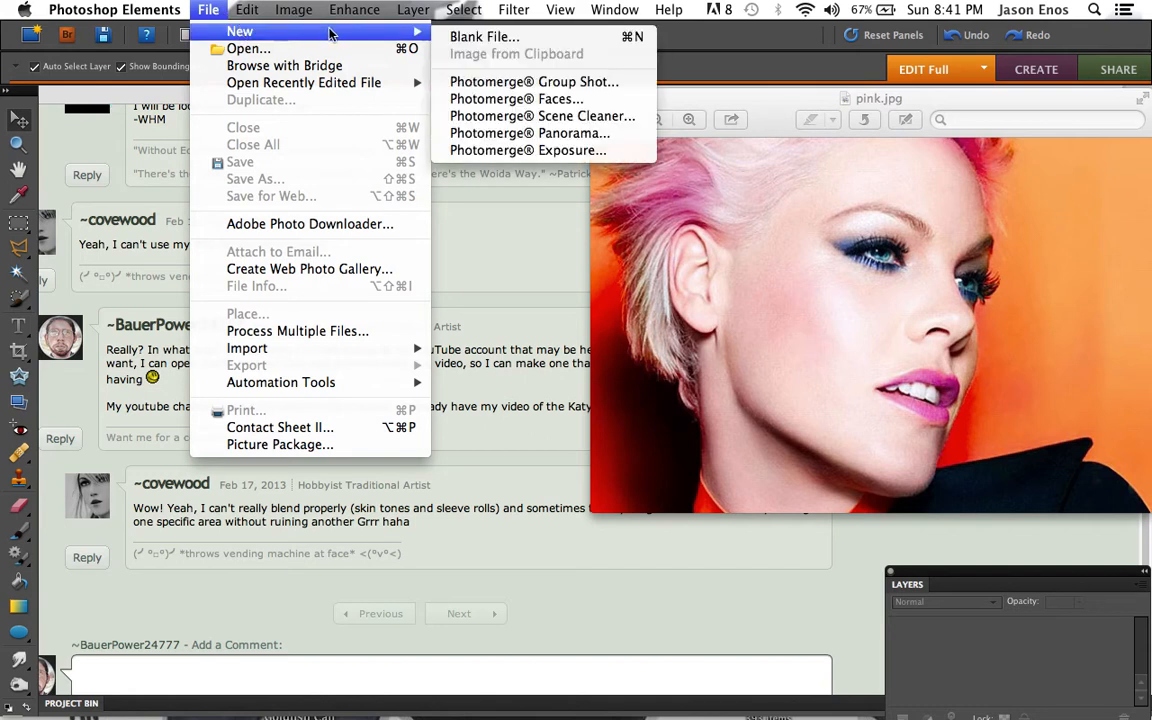
left_click(463, 37)
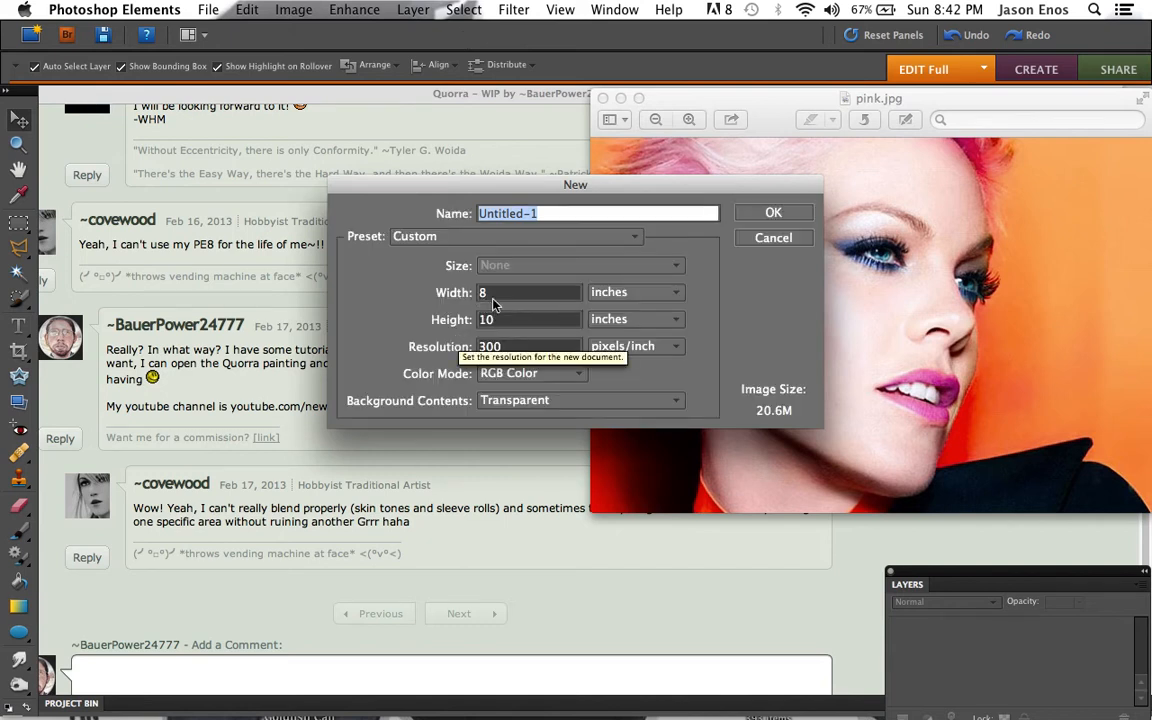
Switch the new document's size units to pixels and set its width to 625 pixels
double_click(500, 292)
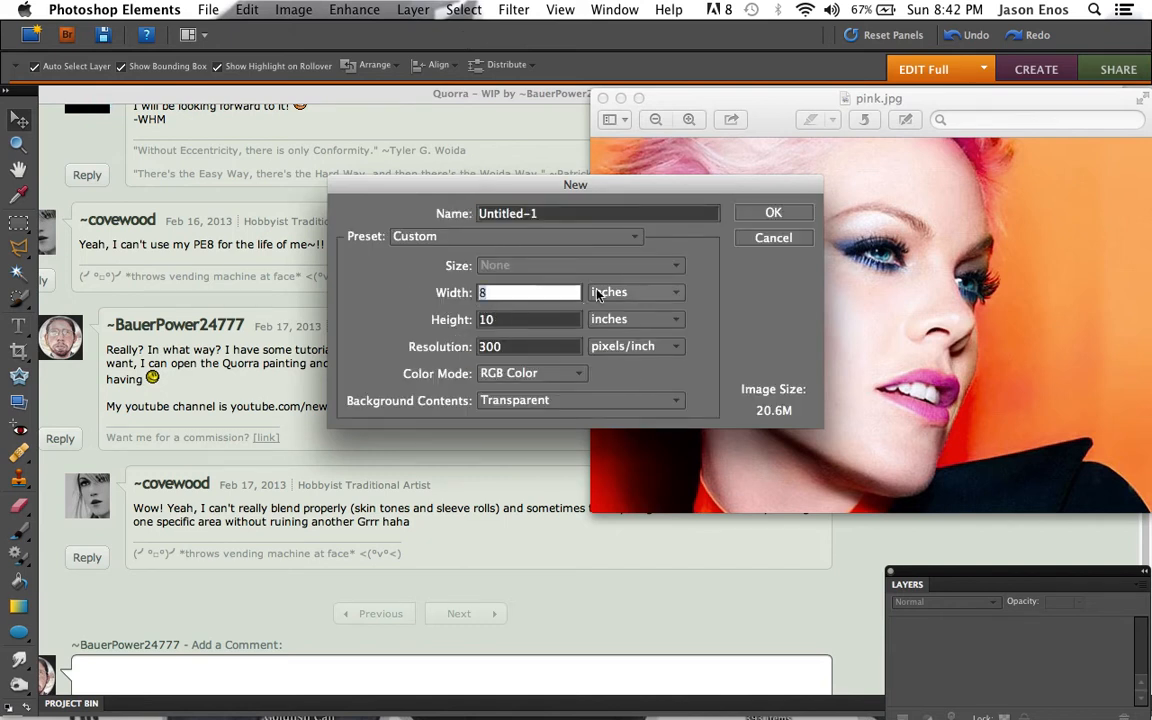
left_click(598, 293)
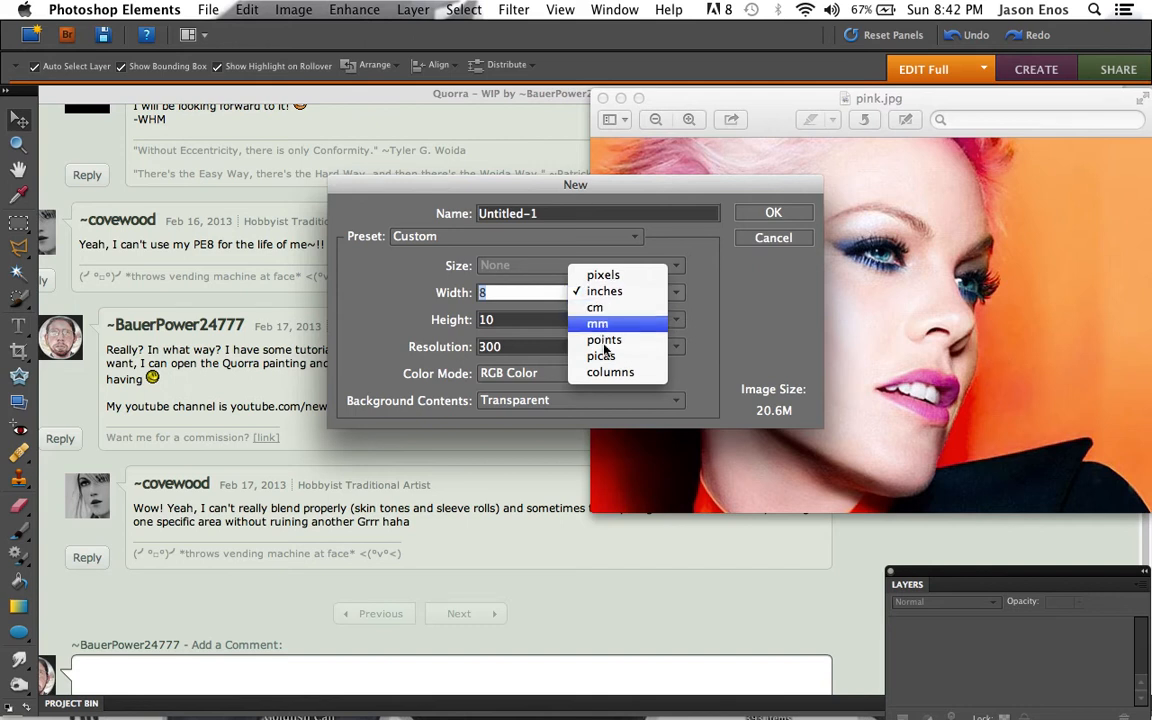
left_click(601, 276)
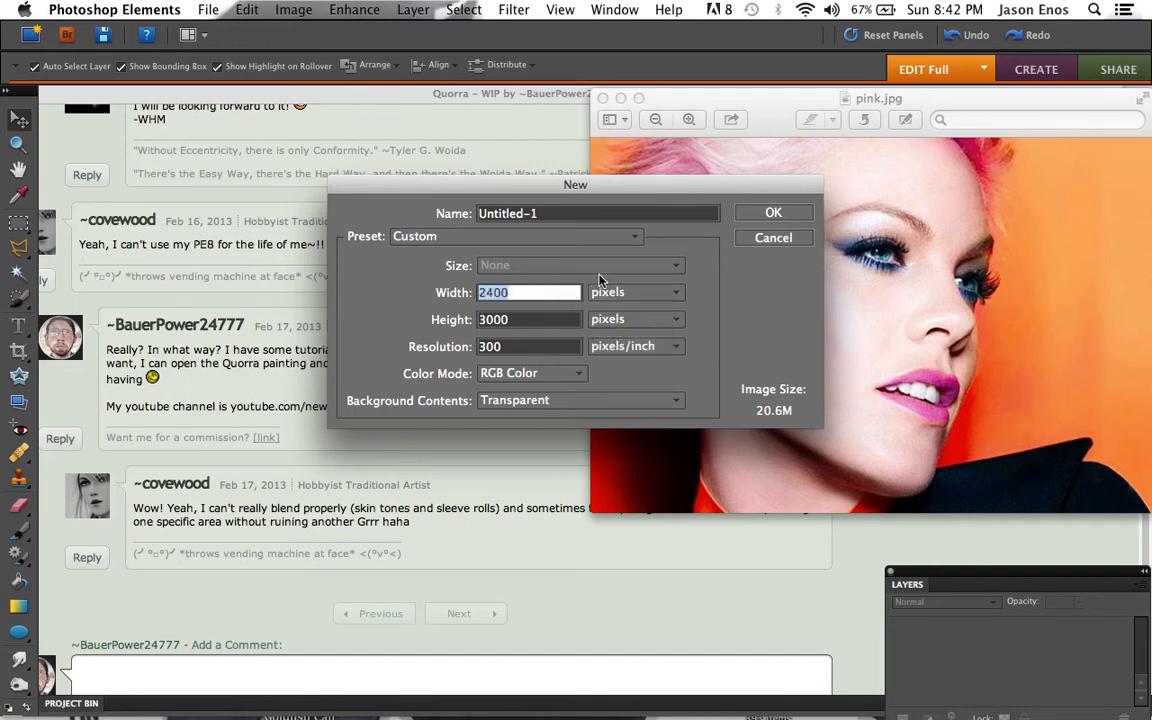
type("625417")
left_click_drag(503, 292, 562, 291)
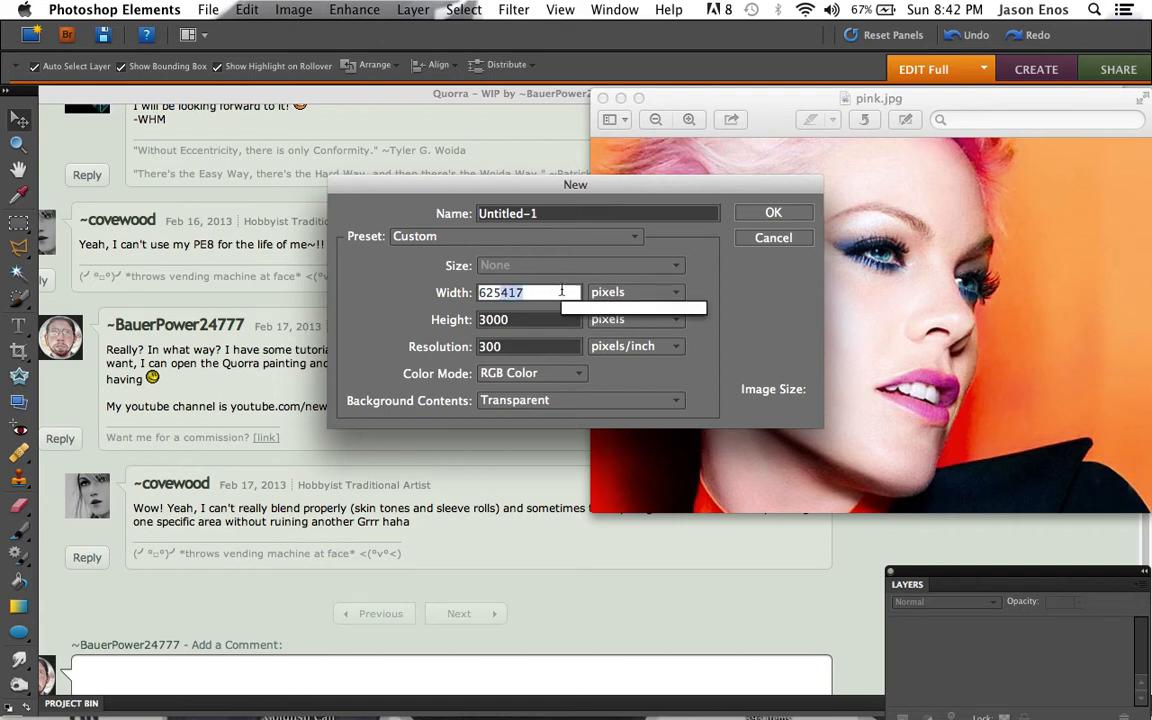
key("BackSpace")
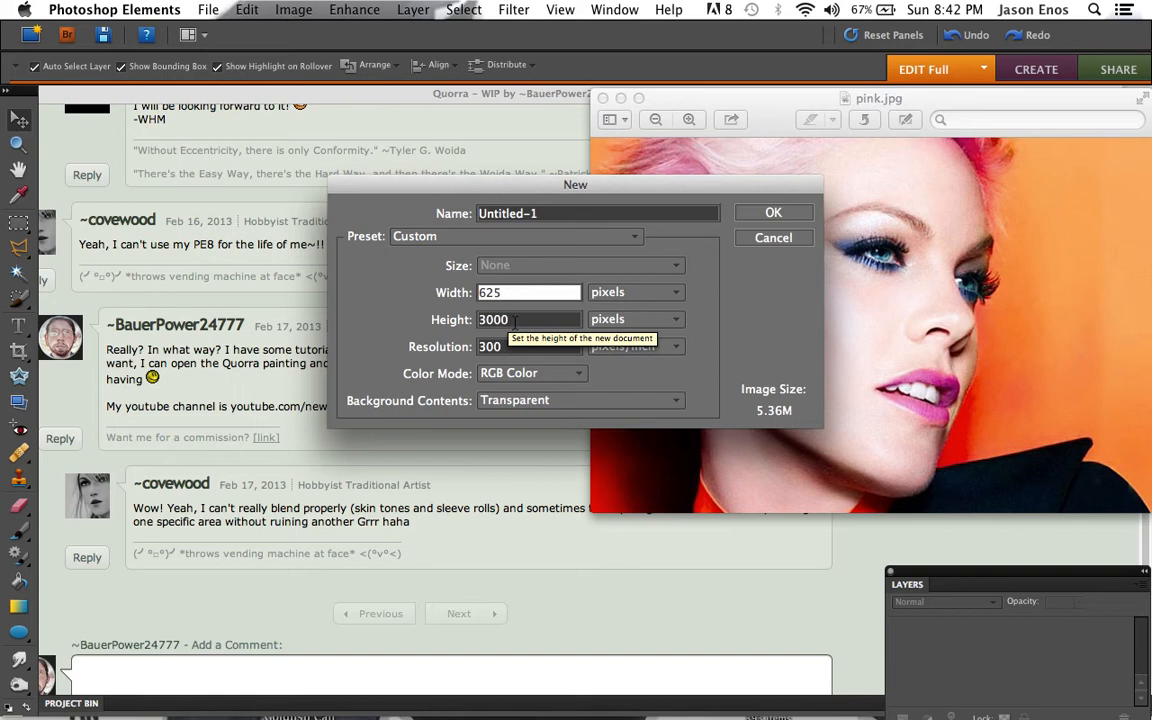
Set the height to 417 pixels, create the blank document, and shift its window slightly down
key("Tab")
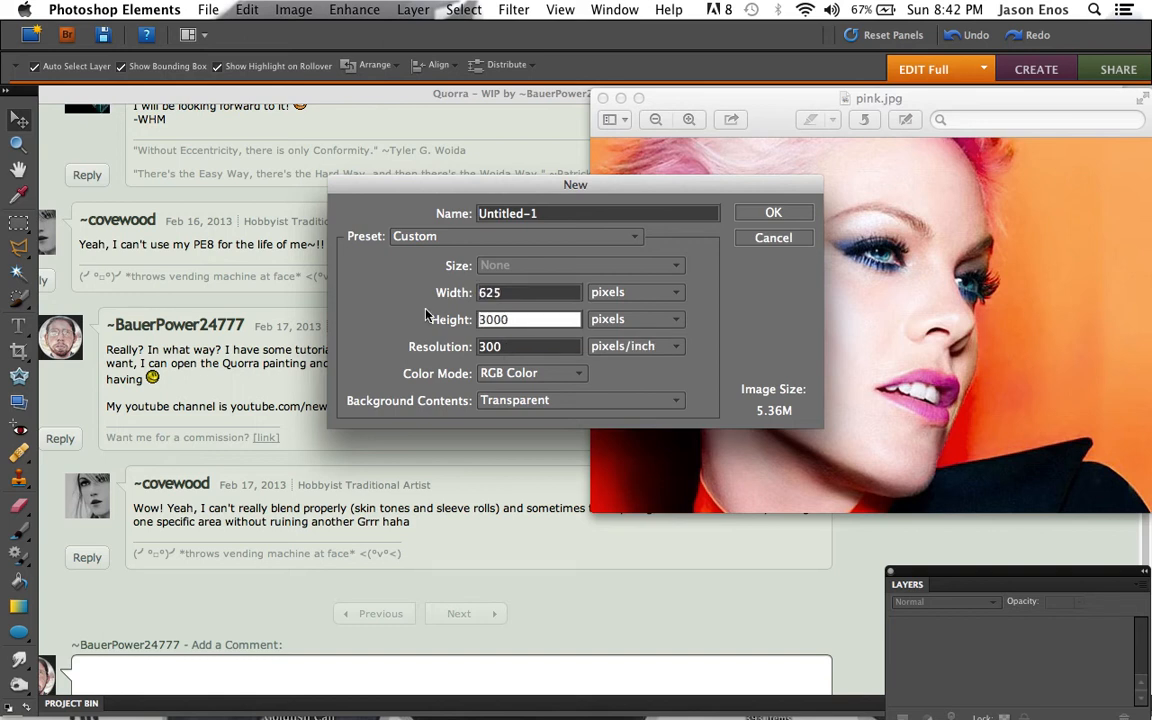
key("Left")
type("417")
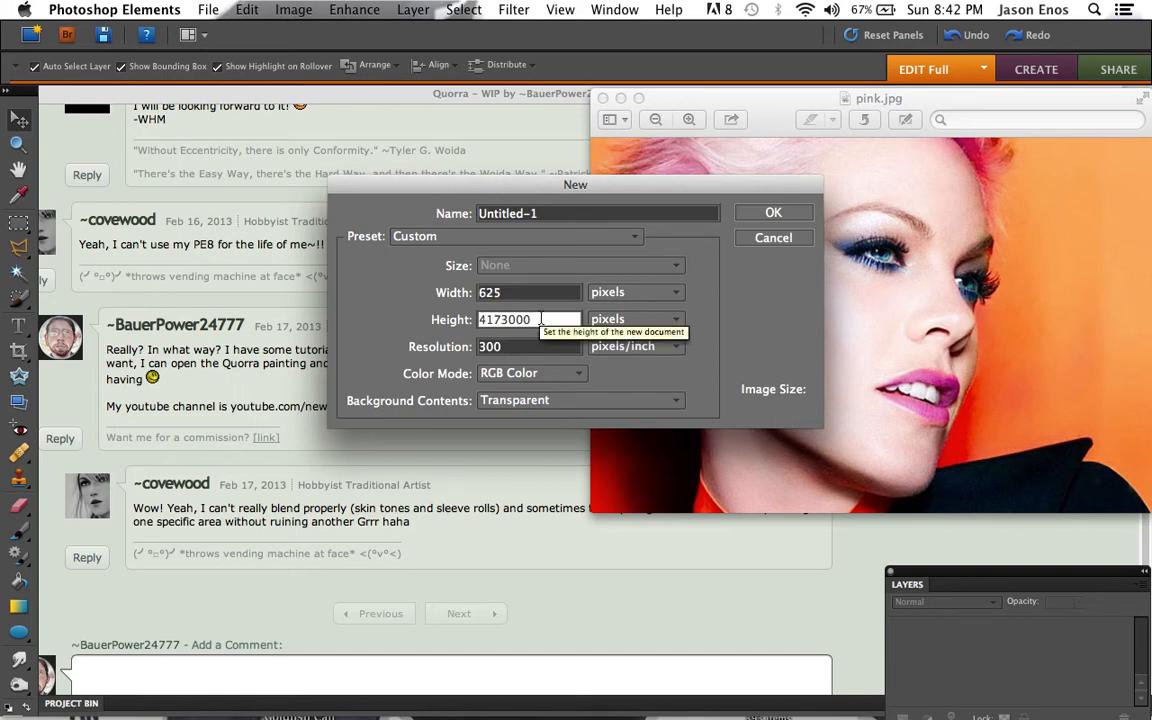
key("BackSpace")
key("BackSpace")
key("BackSpace")
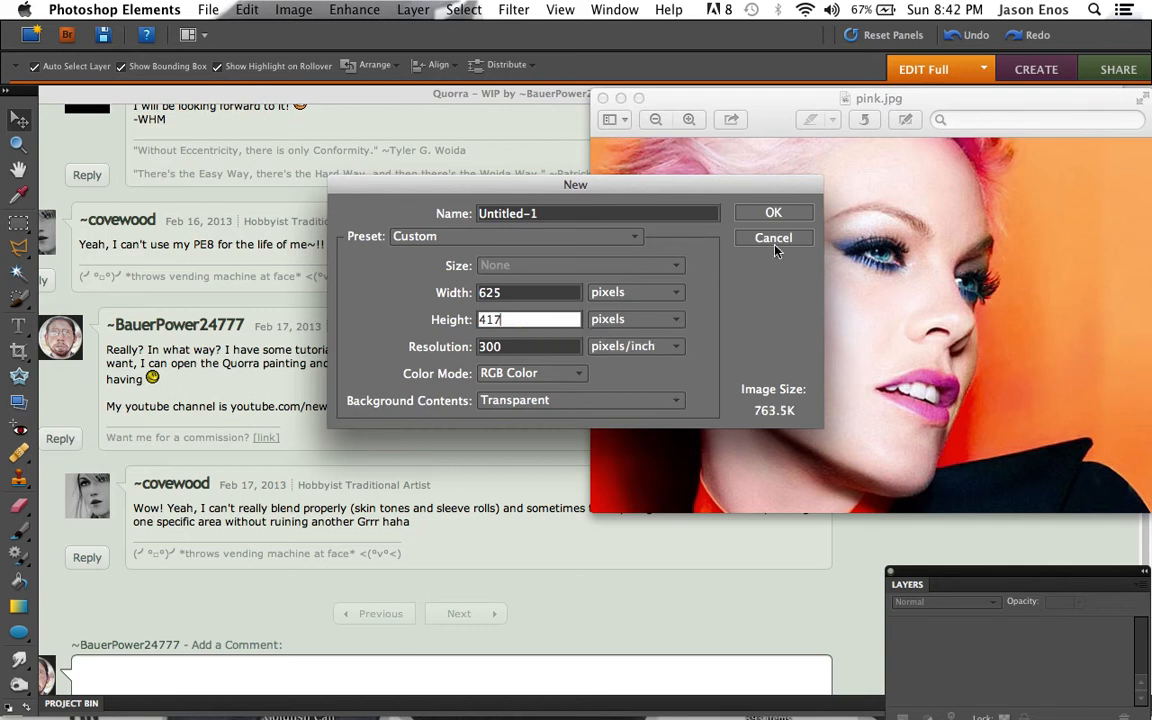
left_click(770, 213)
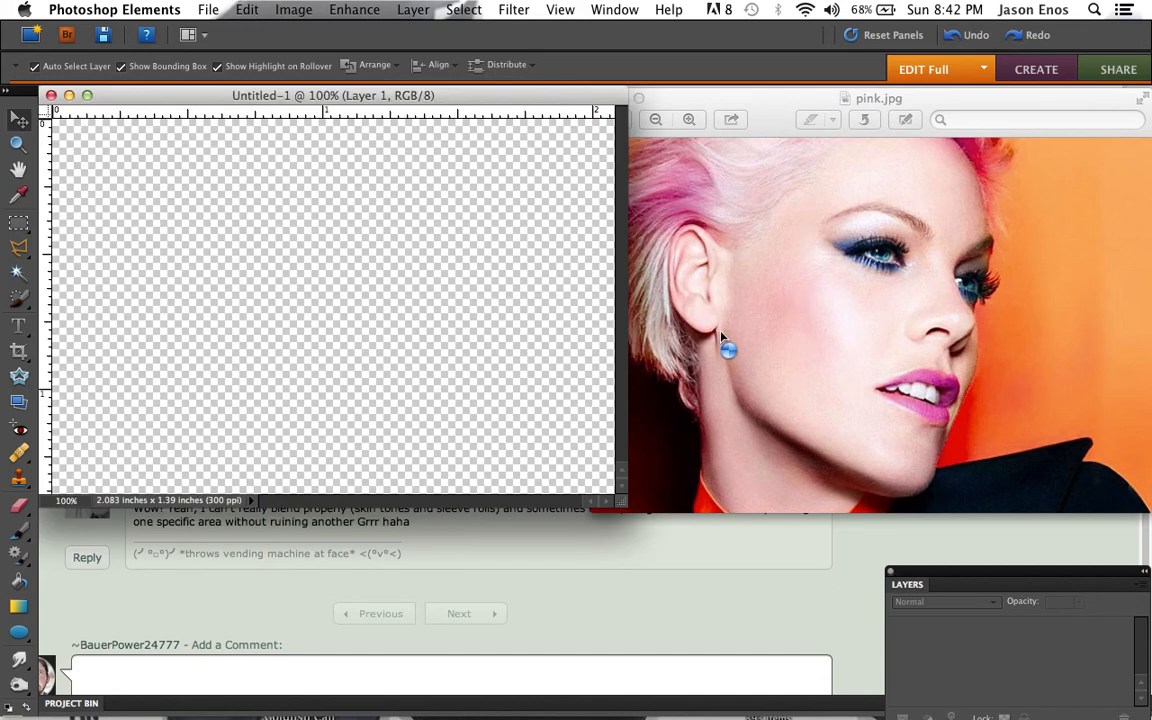
mouse_move(528, 95)
left_mouse_down()
mouse_move(560, 212)
mouse_move(545, 184)
mouse_move(570, 206)
mouse_move(558, 168)
mouse_move(527, 118)
left_mouse_up()
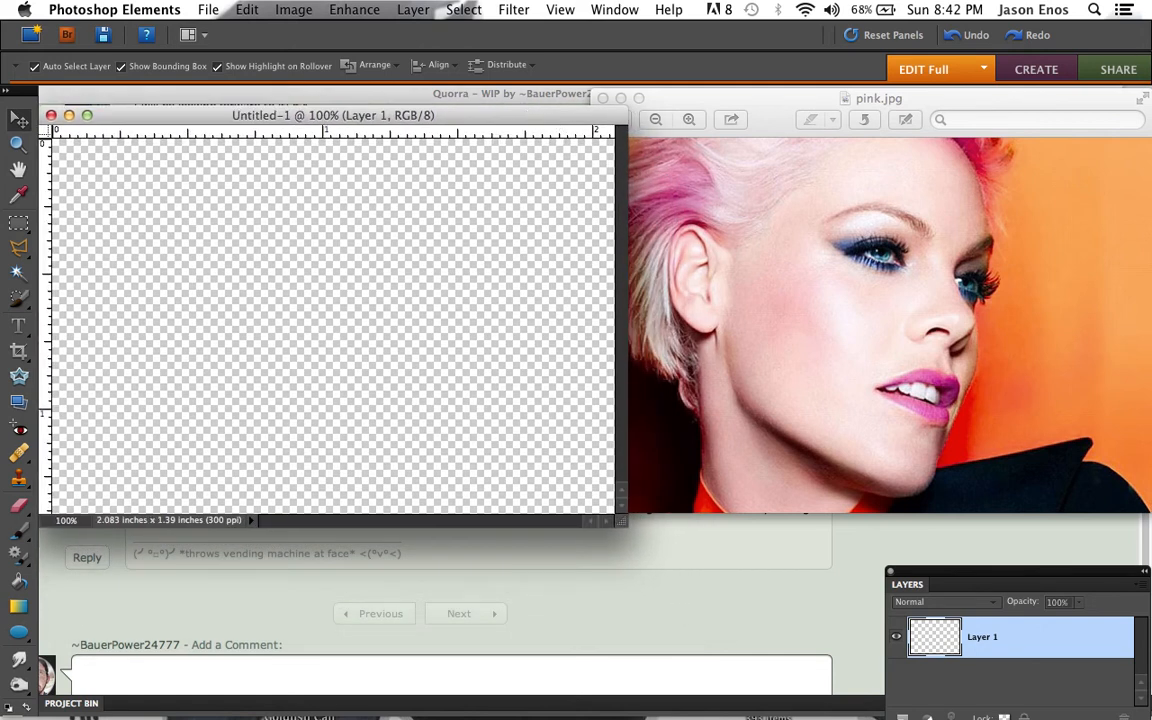
Resize the image to 400 percent of its document width and height with proportions constrained
left_click(354, 9)
mouse_move(288, 14)
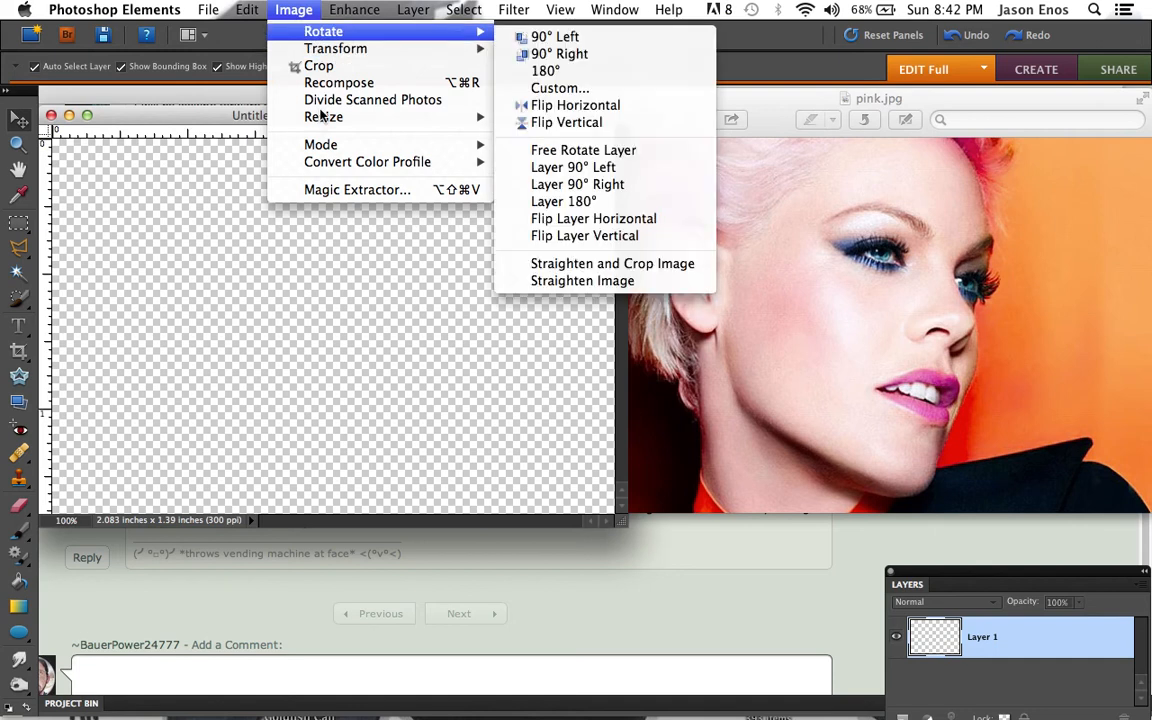
mouse_move(322, 118)
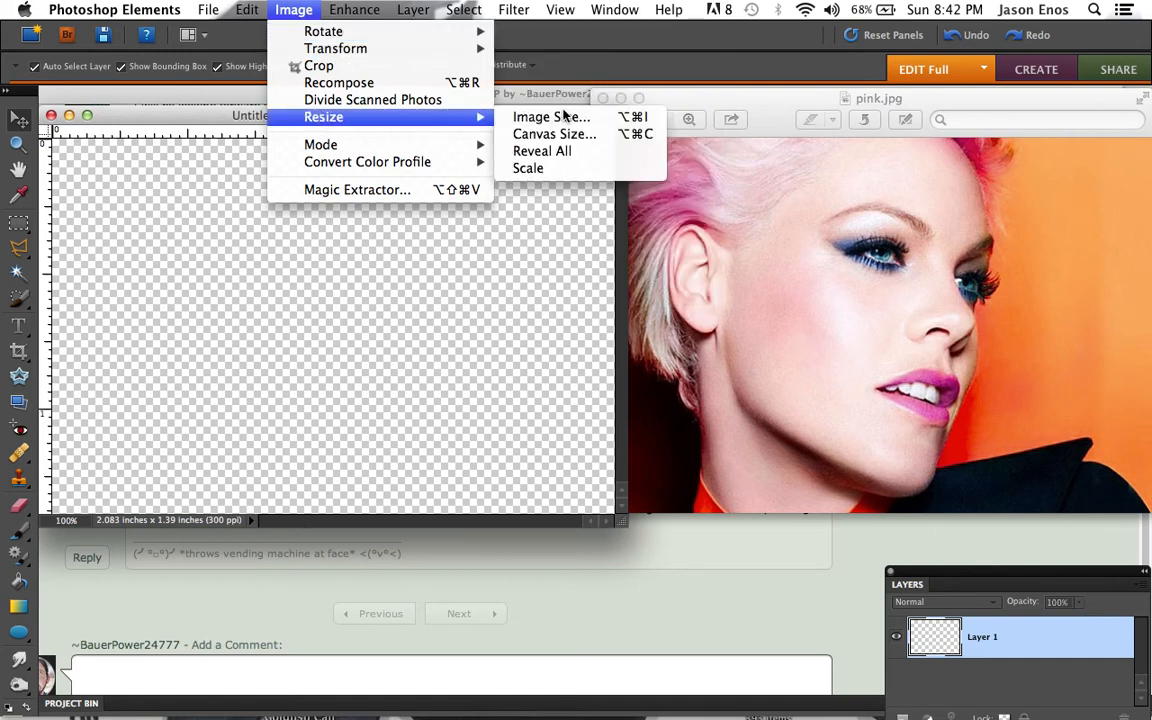
left_click(505, 117)
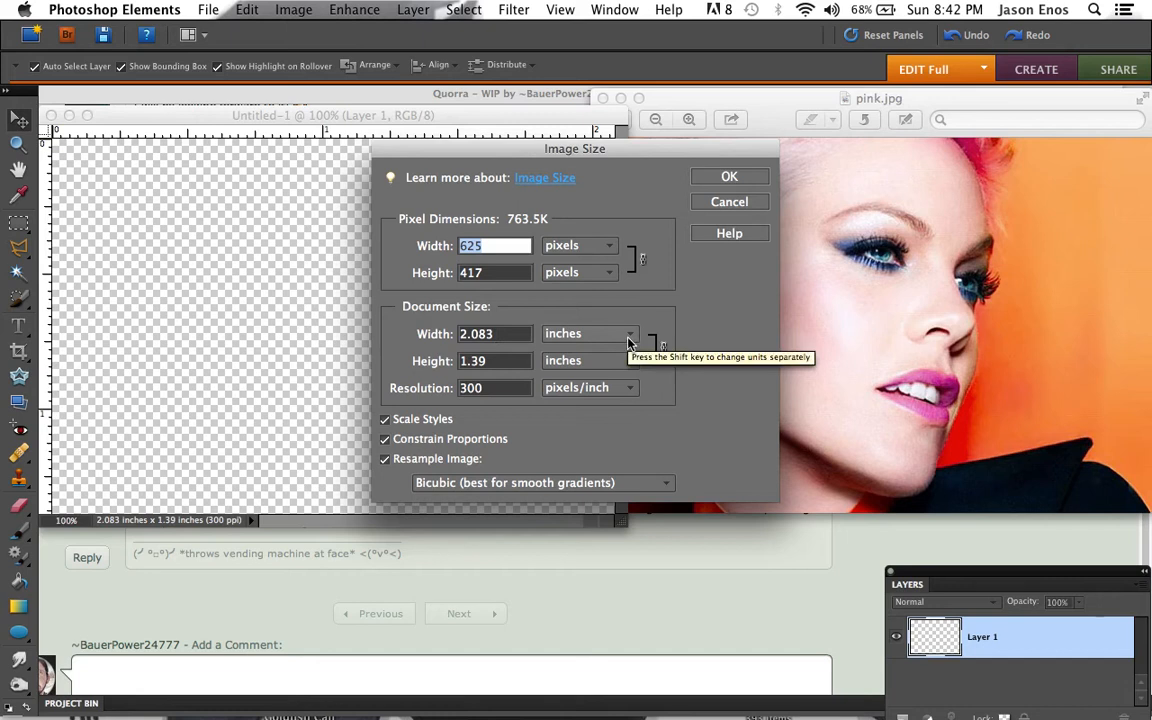
left_click(628, 336)
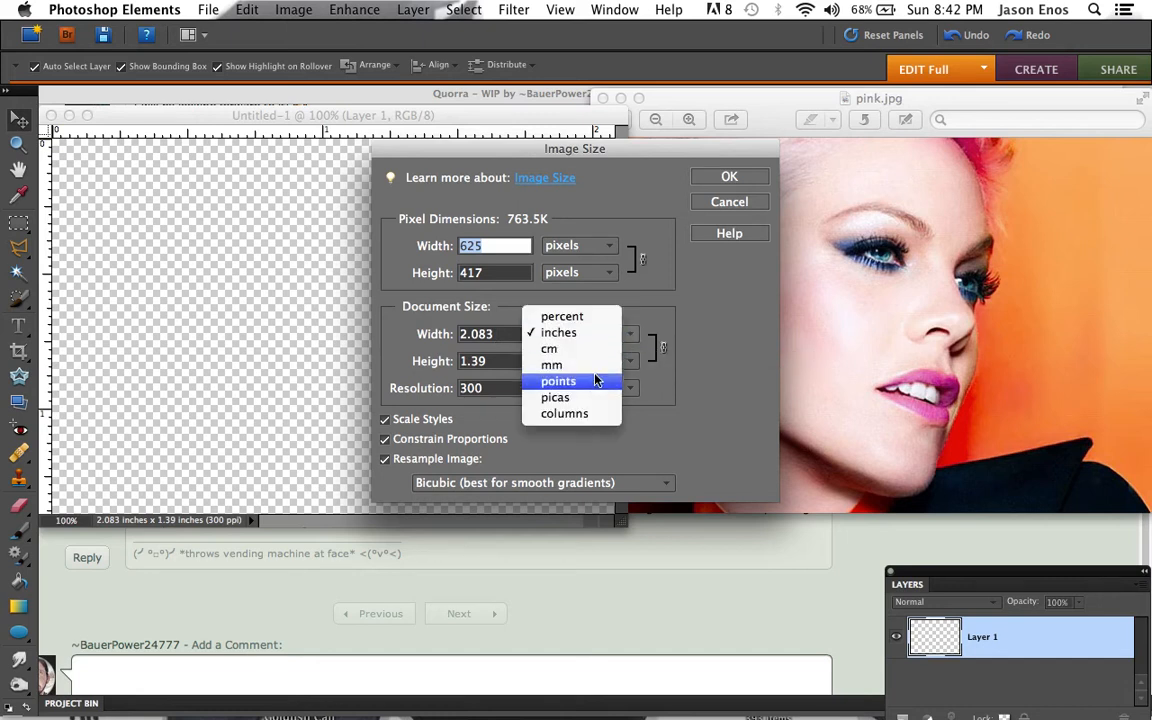
left_click(577, 319)
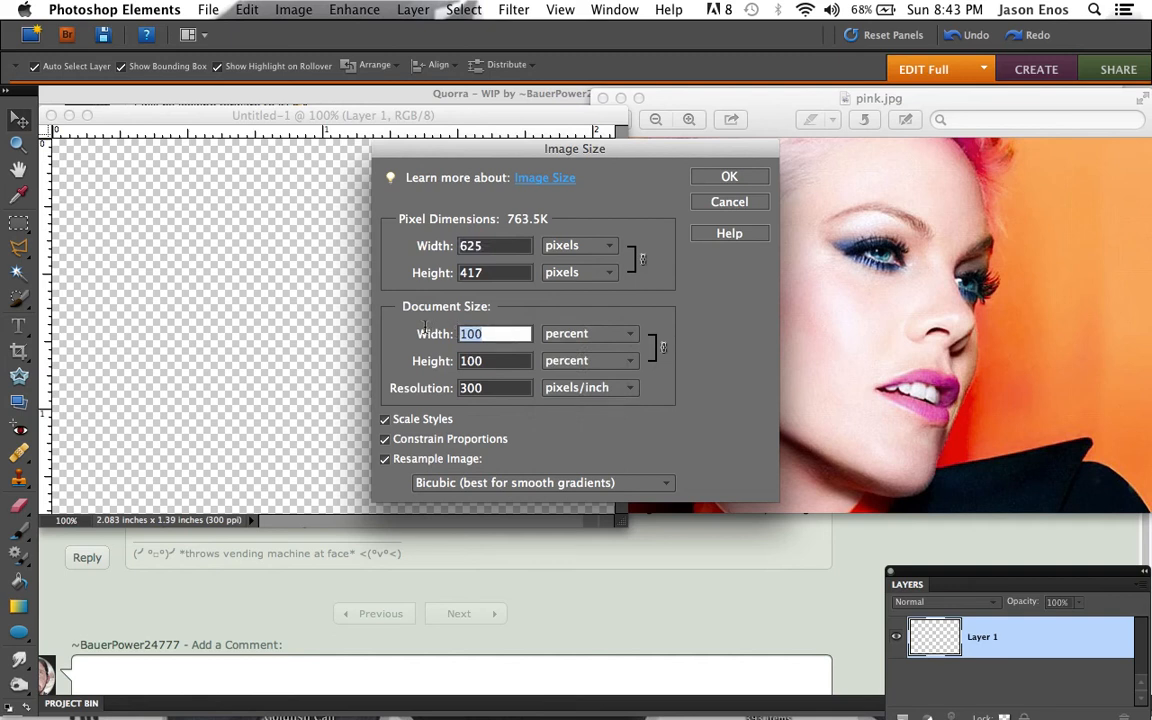
type("400")
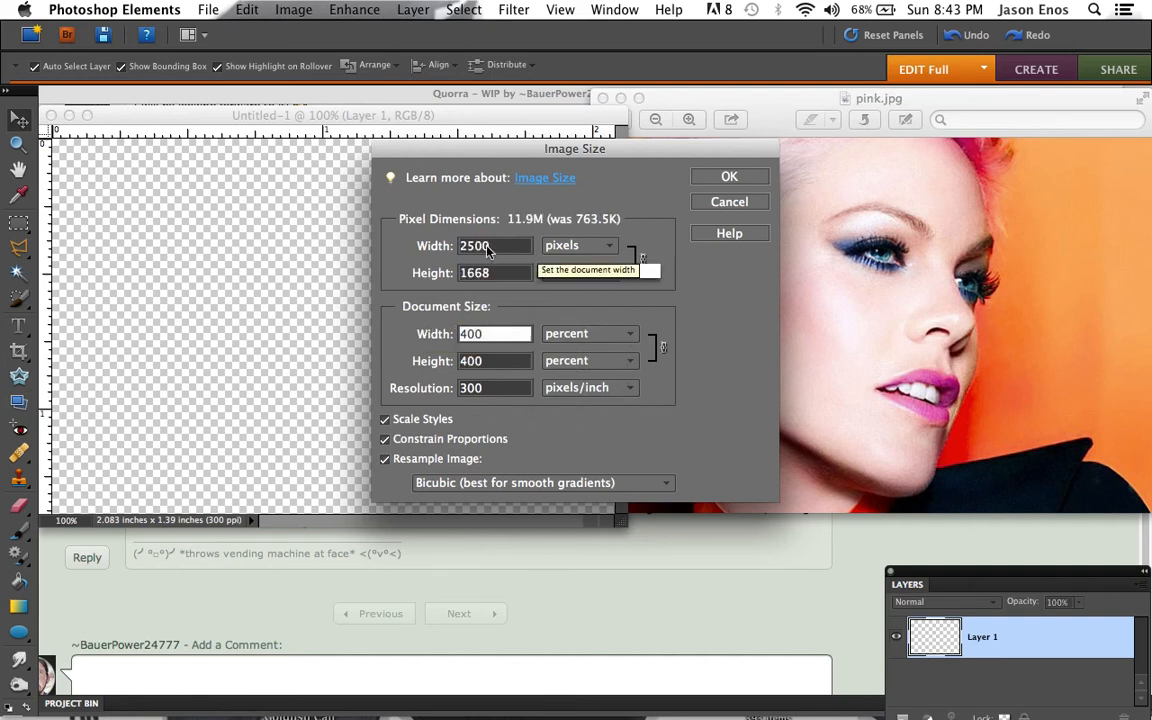
left_click(729, 177)
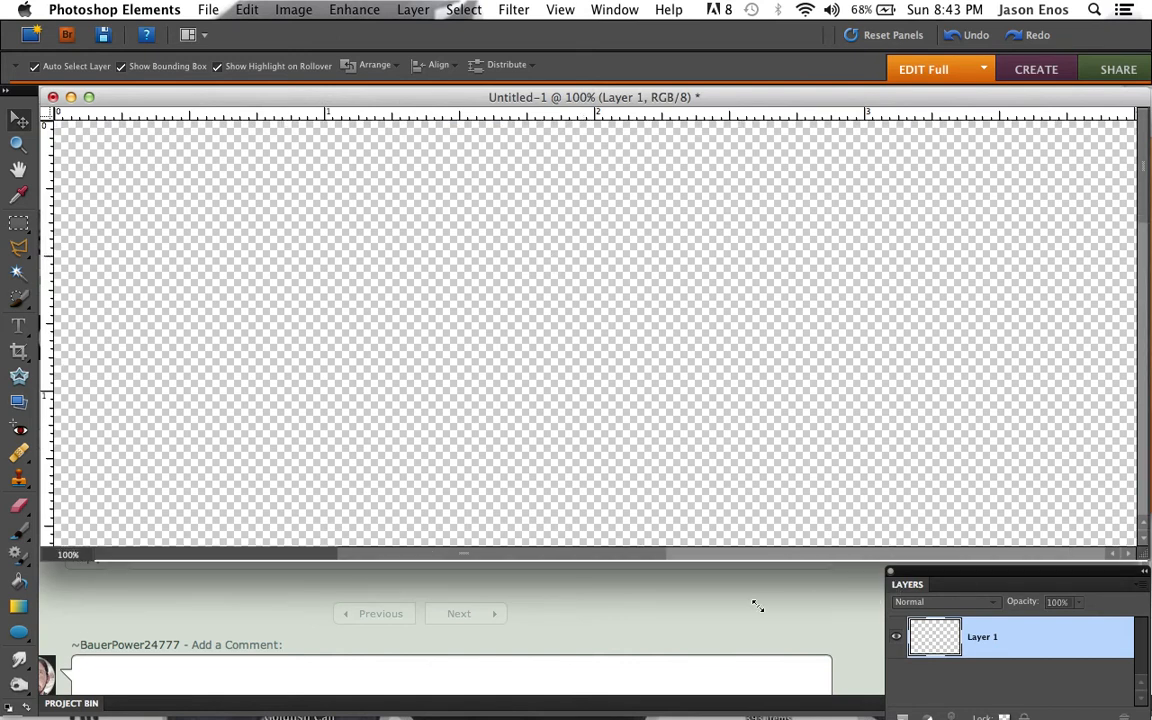
Fit the whole enlarged canvas into a smaller document window and move the floating Layers panel up so its lower controls are accessible
left_click_drag(705, 624, 712, 637)
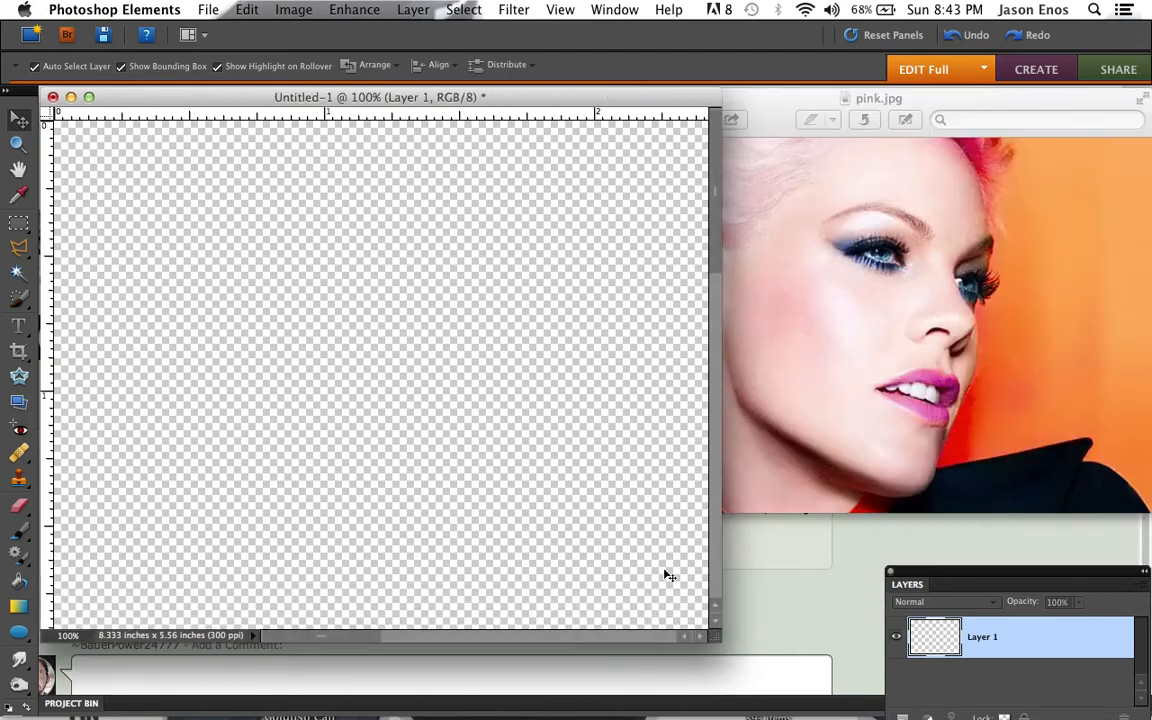
key("super+minus")
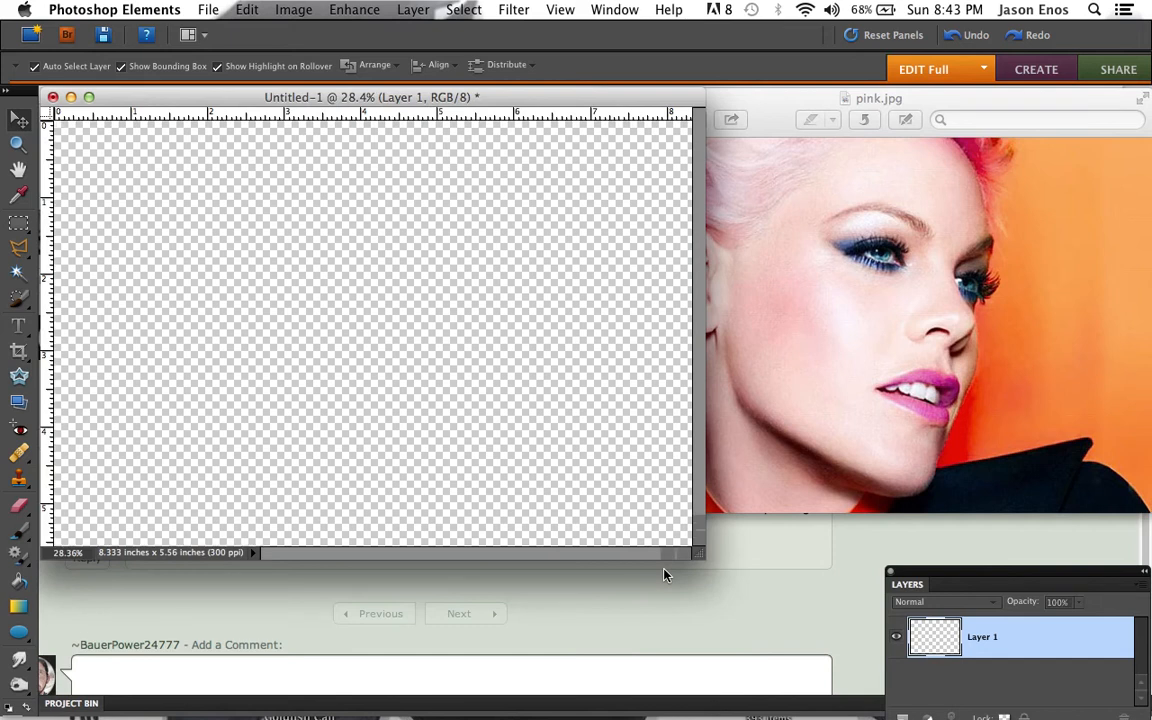
key("super+0")
left_click_drag(708, 567, 747, 620)
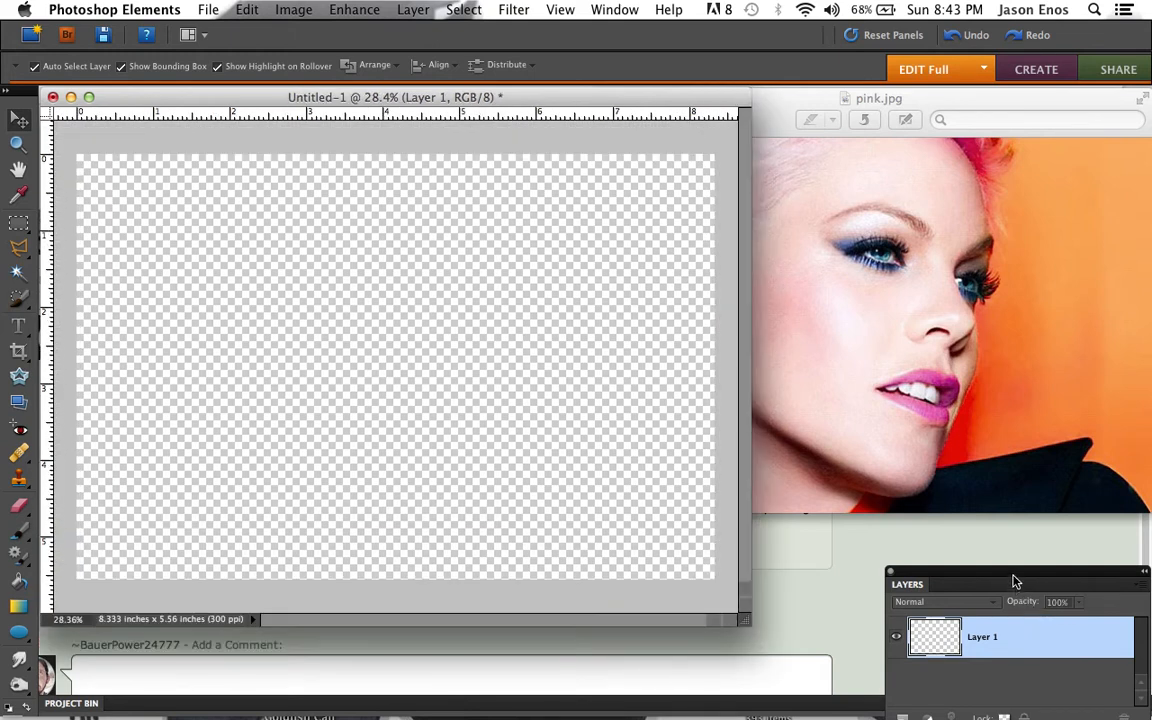
mouse_move(998, 521)
left_mouse_down()
mouse_move(990, 496)
mouse_move(1000, 548)
mouse_move(1006, 515)
left_mouse_up()
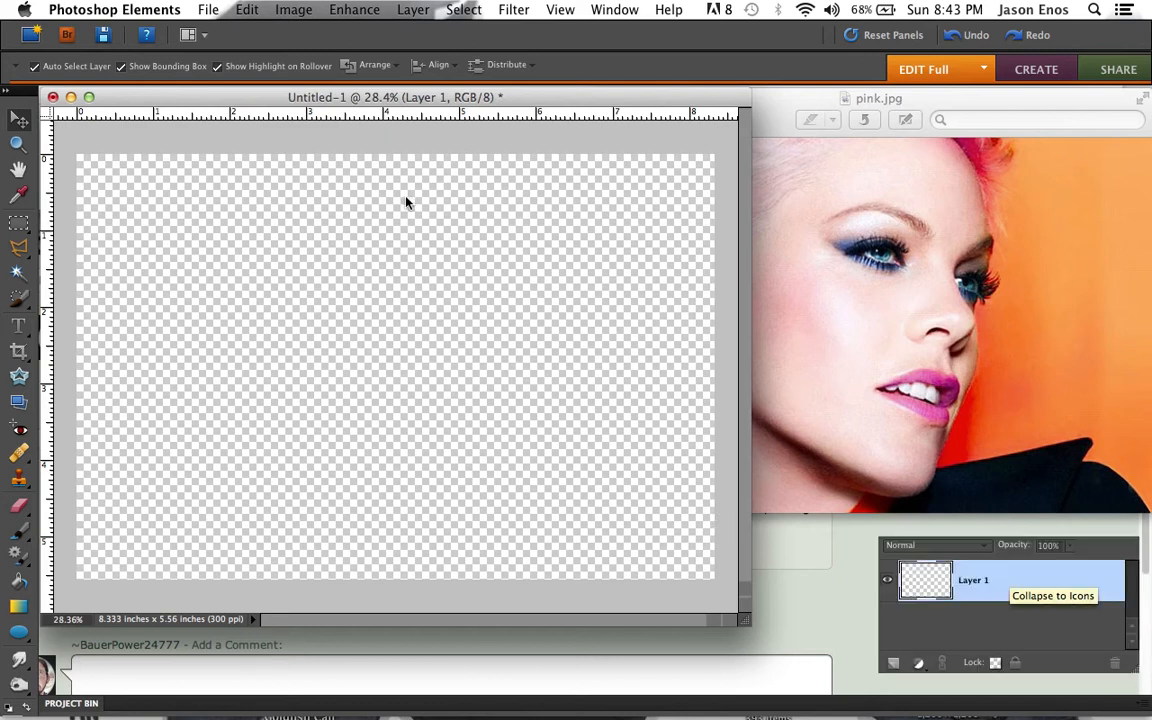
Expand the toolbox to two columns and move the document window clear of it
left_click(6, 94)
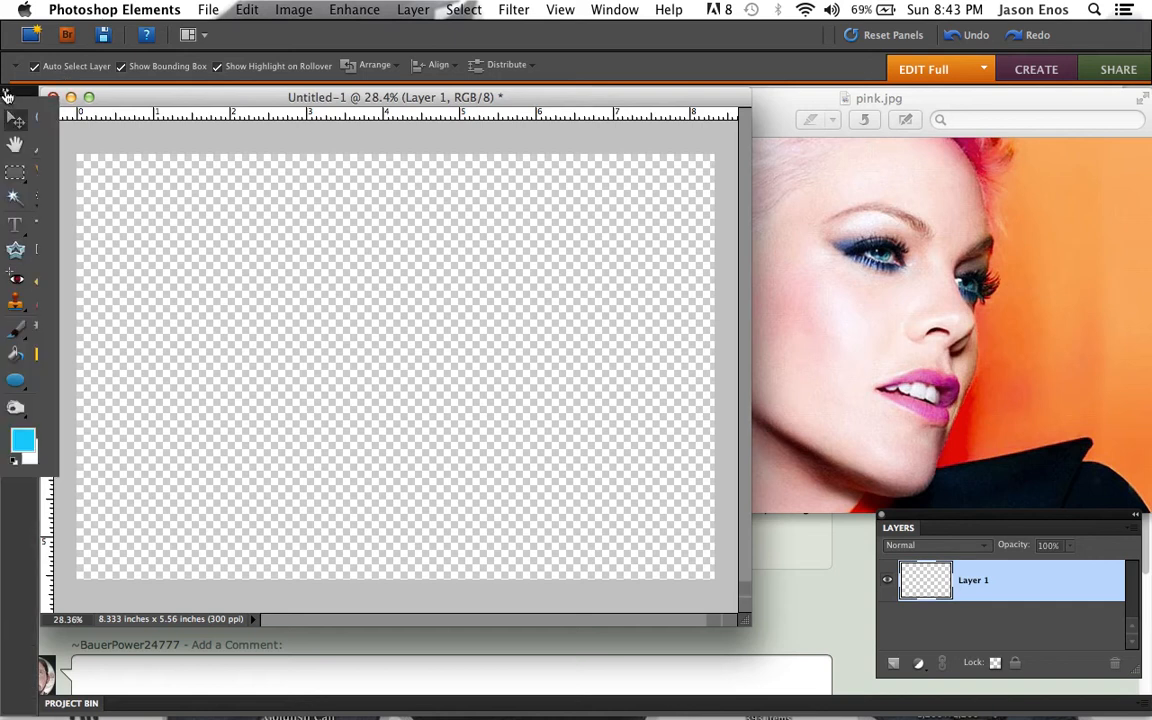
left_click(6, 94)
left_click_drag(166, 97, 200, 100)
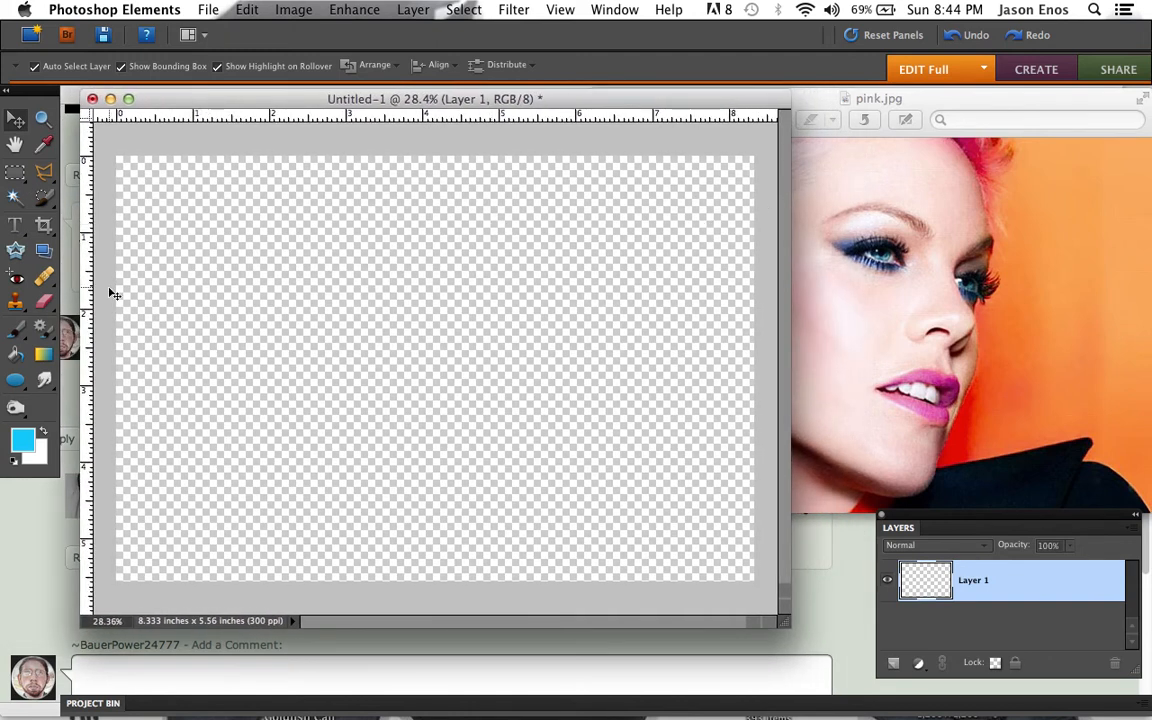
Set the foreground color to orange, hex ff9600
left_click(20, 443)
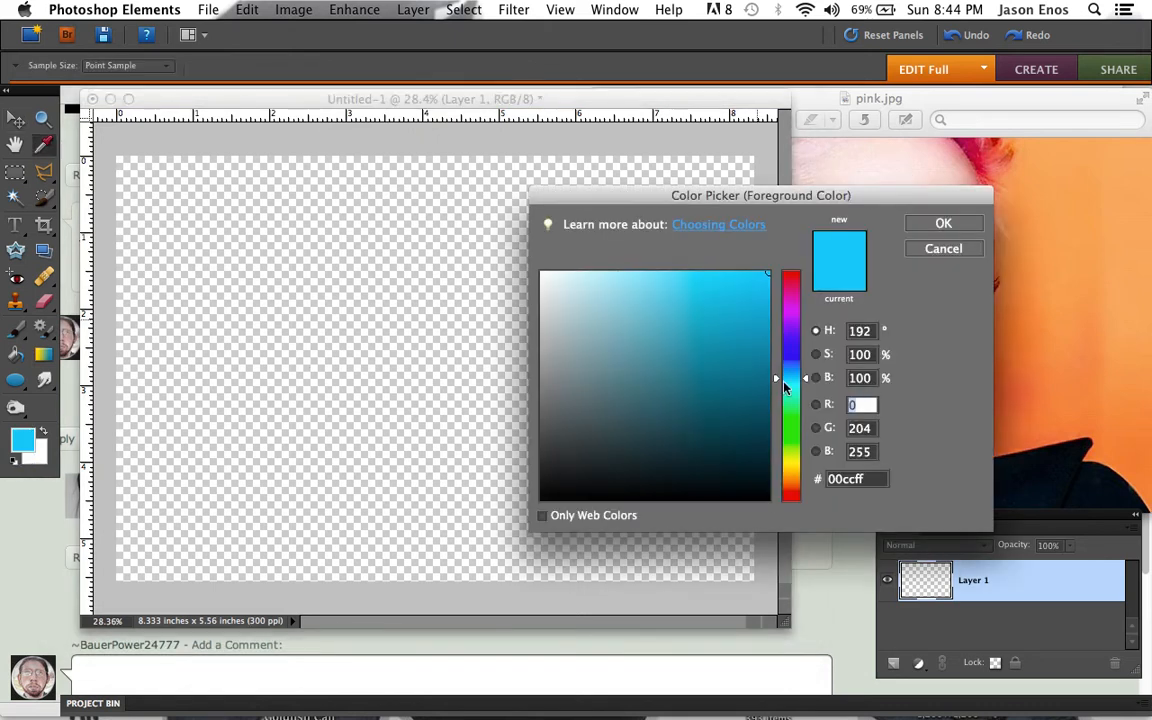
left_click(799, 476)
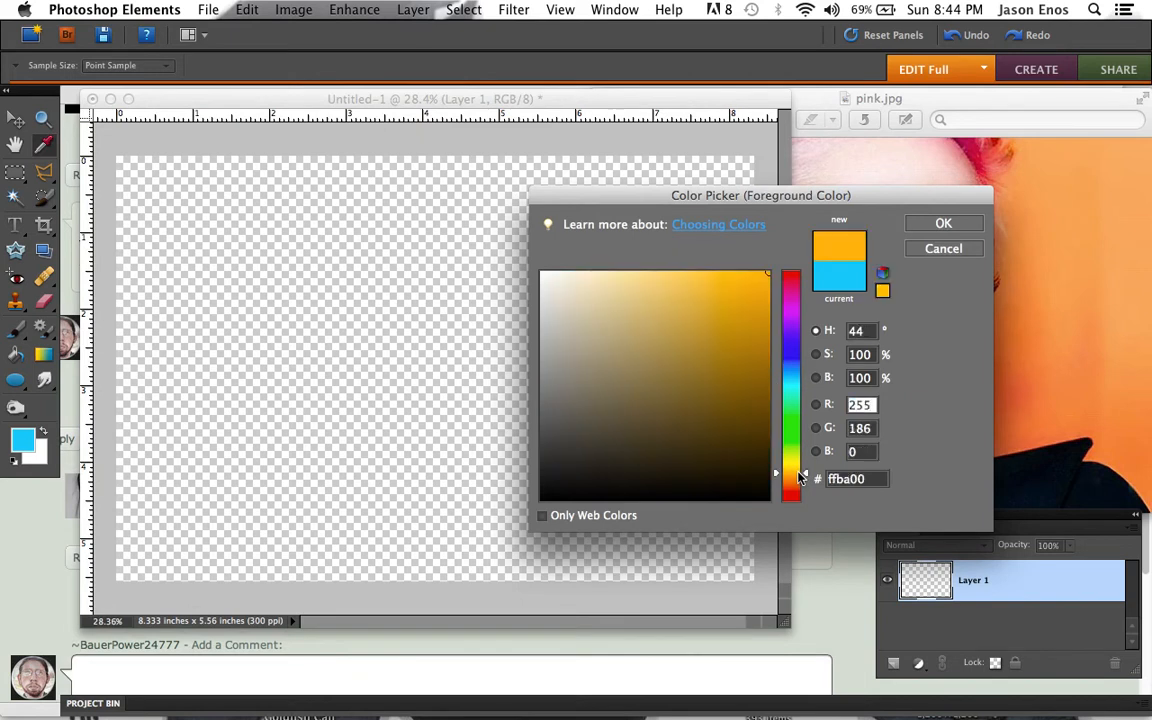
left_click_drag(799, 476, 801, 481)
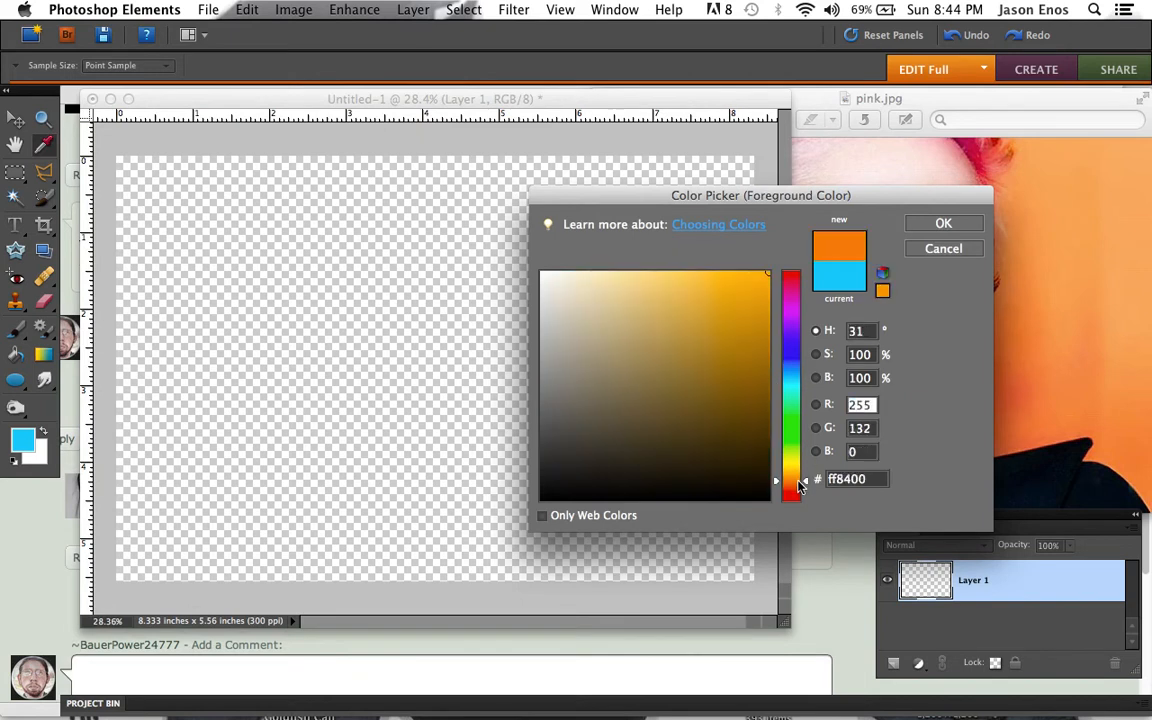
left_click_drag(806, 484, 806, 483)
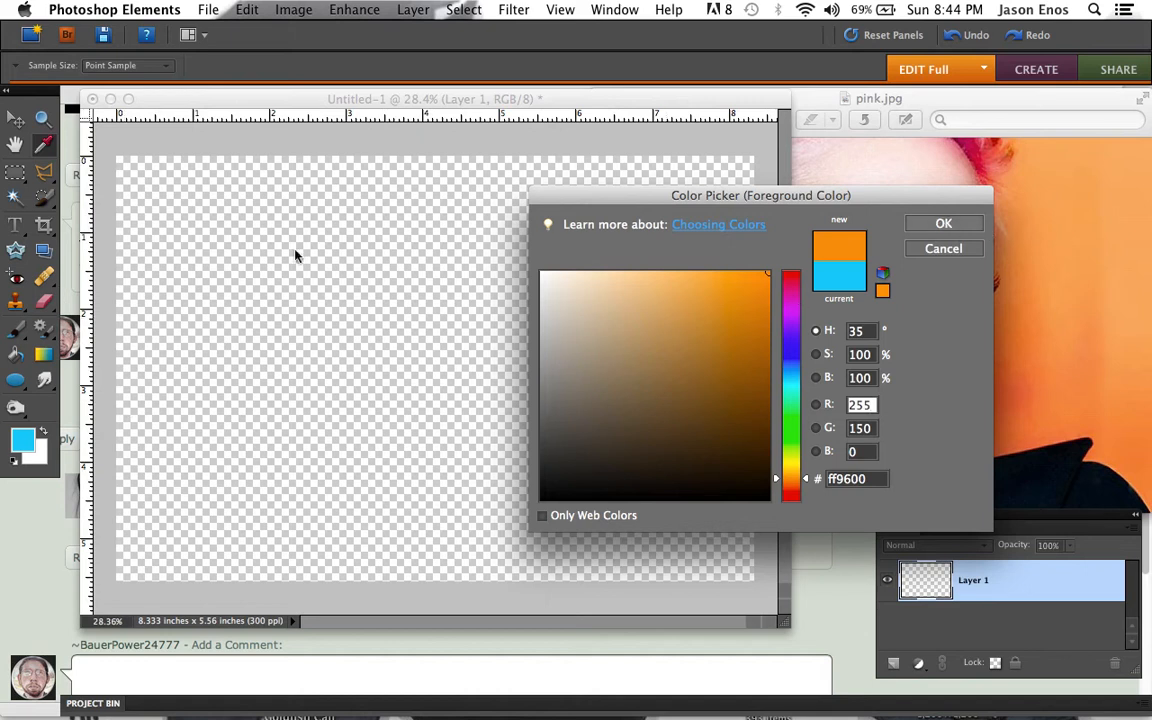
key("Return")
Fill the empty Layer 1 with the orange foreground color using the Paint Bucket tool
key("v")
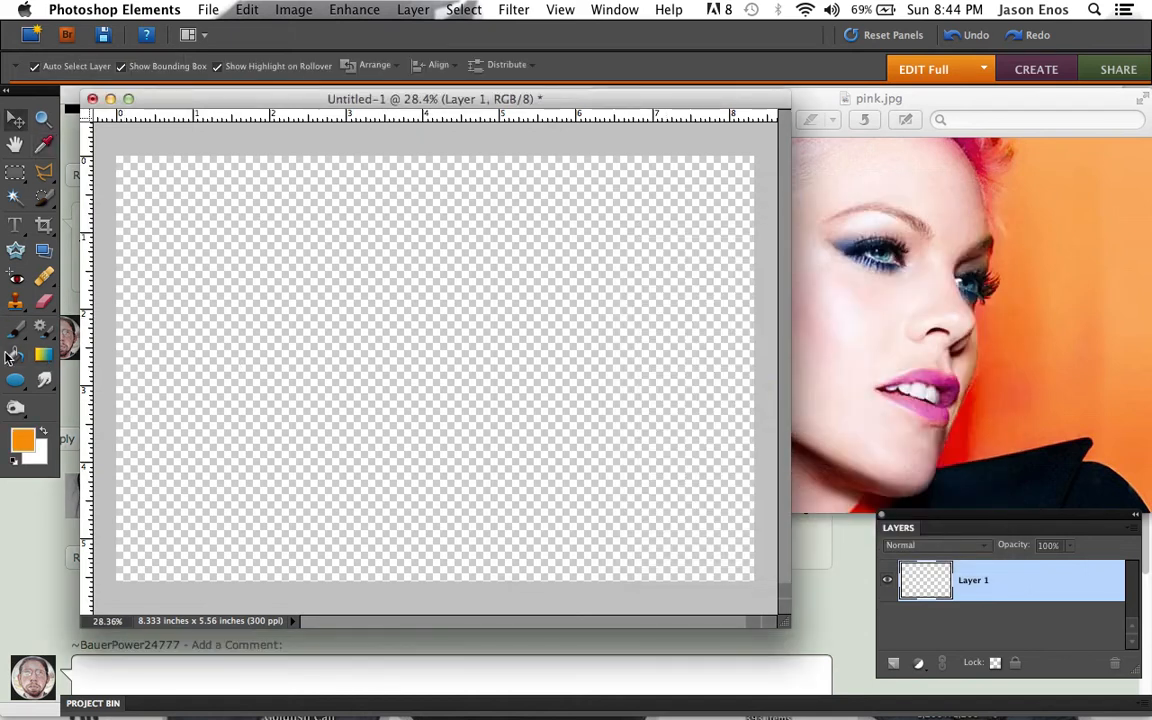
key("k")
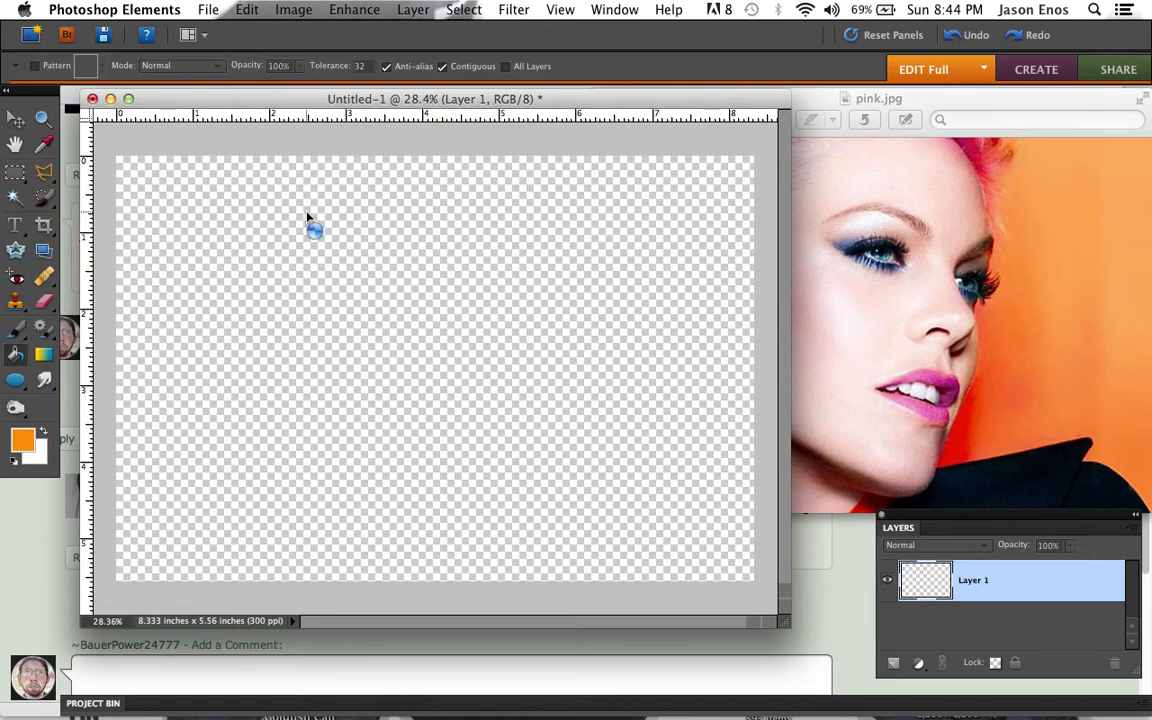
left_click(301, 206)
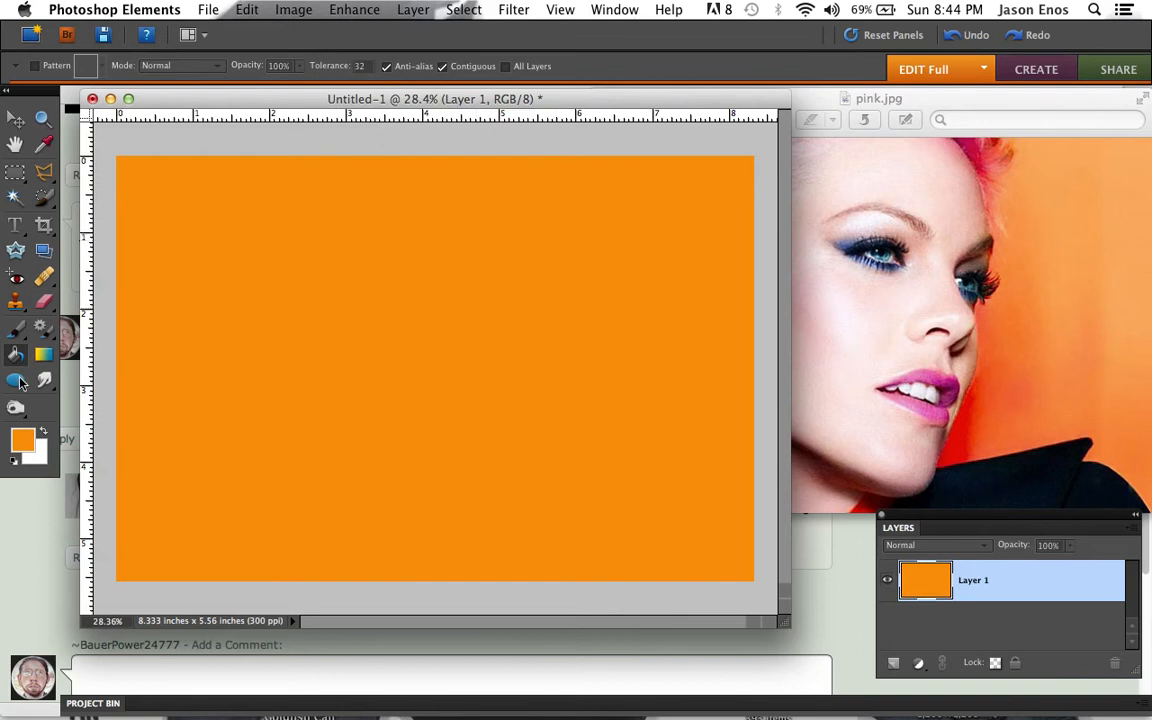
Set the foreground color to a softer orange, hex ff9344, with hue 25, saturation 73 and brightness 100
left_click(20, 440)
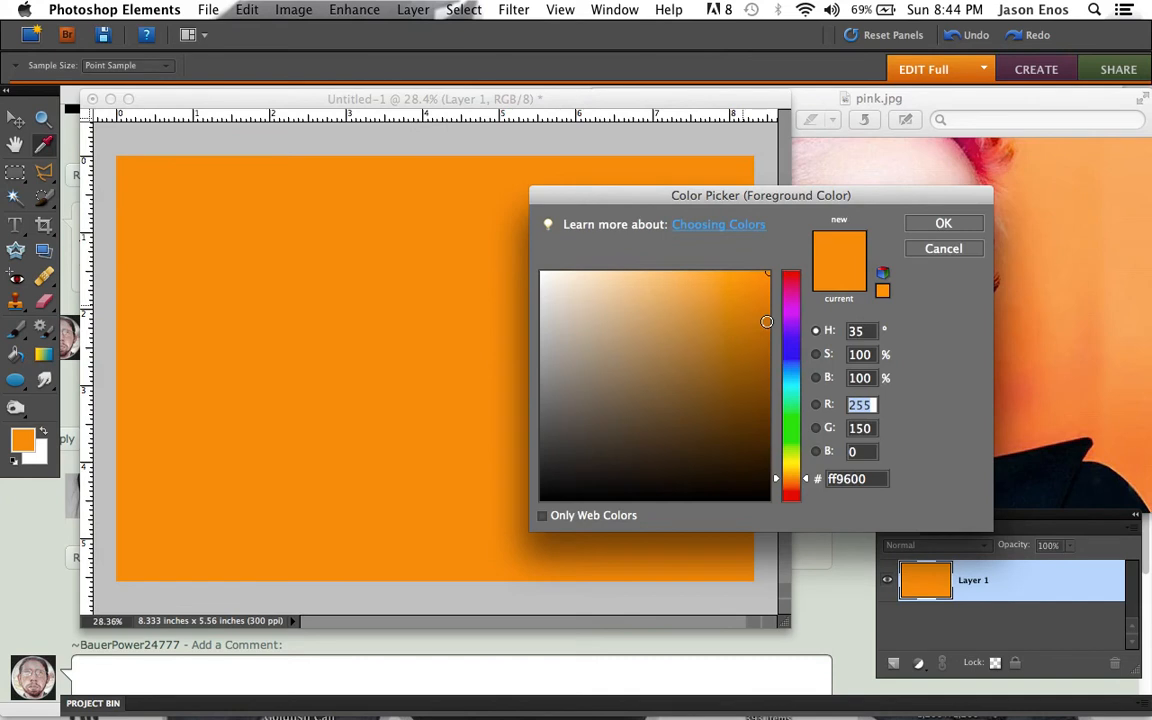
left_click(815, 354)
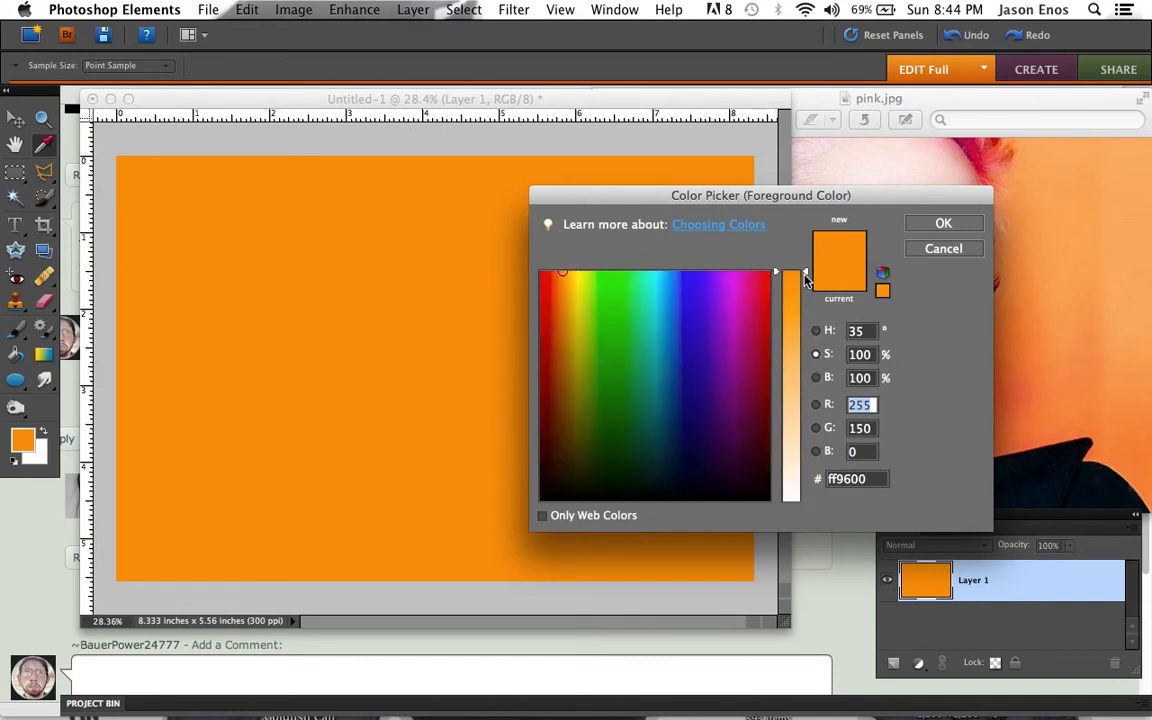
left_click_drag(805, 272, 825, 310)
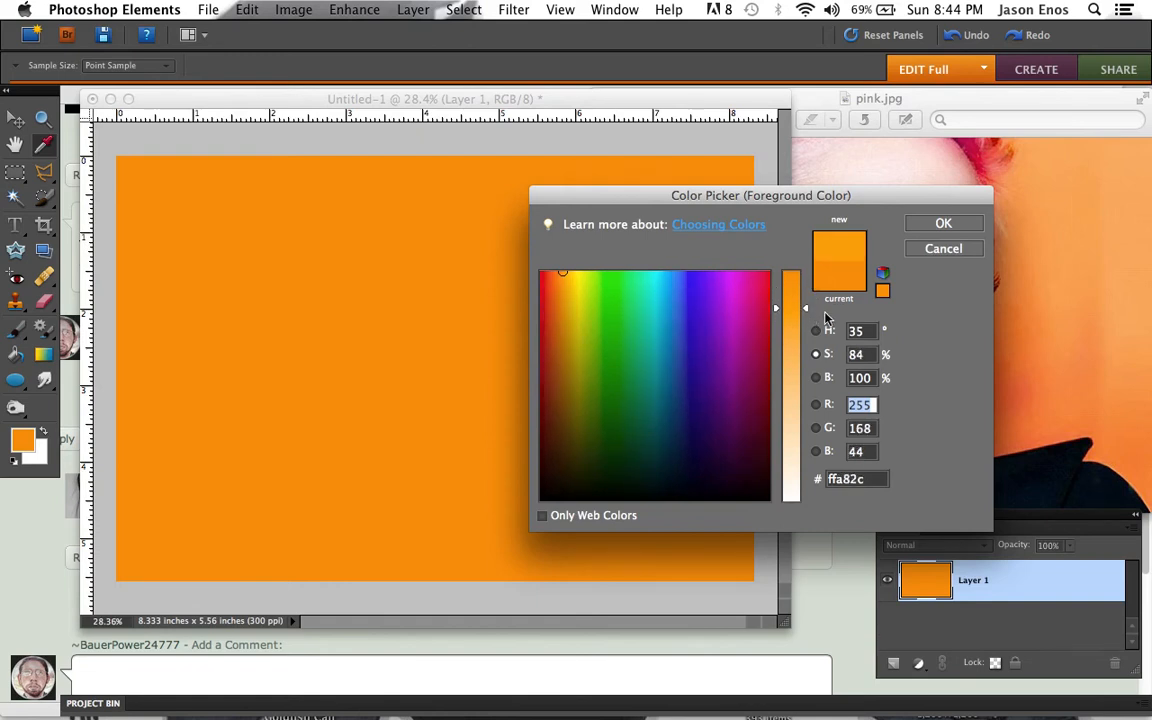
left_click(816, 330)
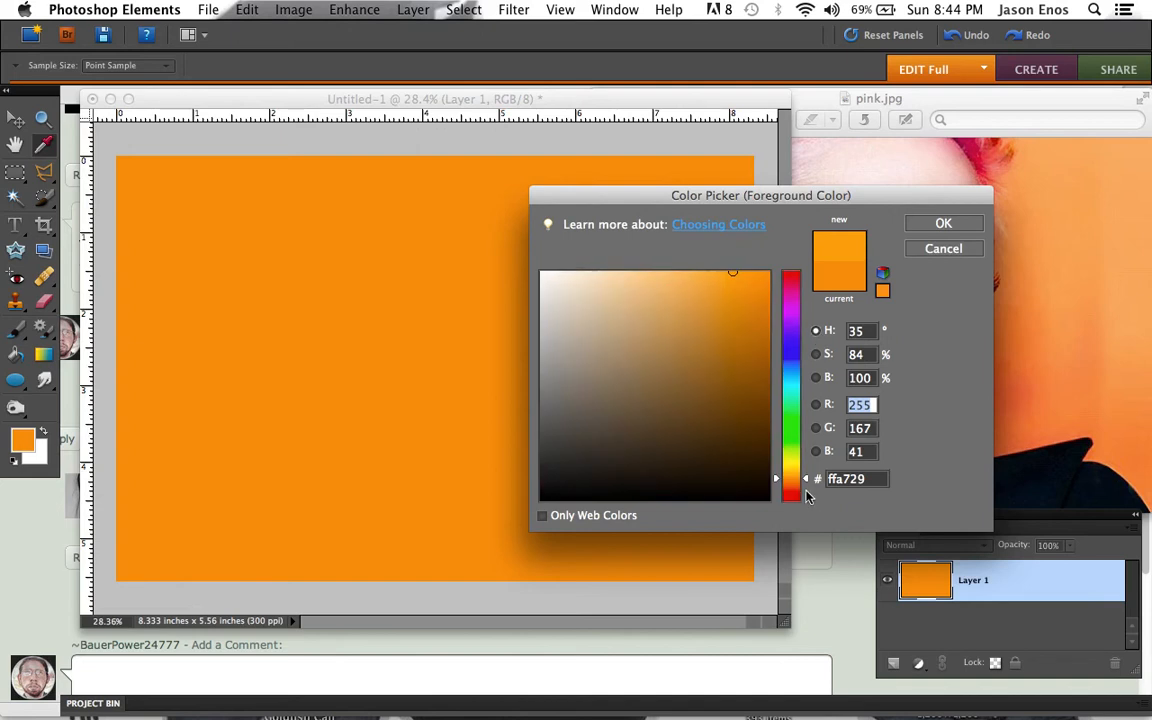
left_click_drag(807, 486, 808, 490)
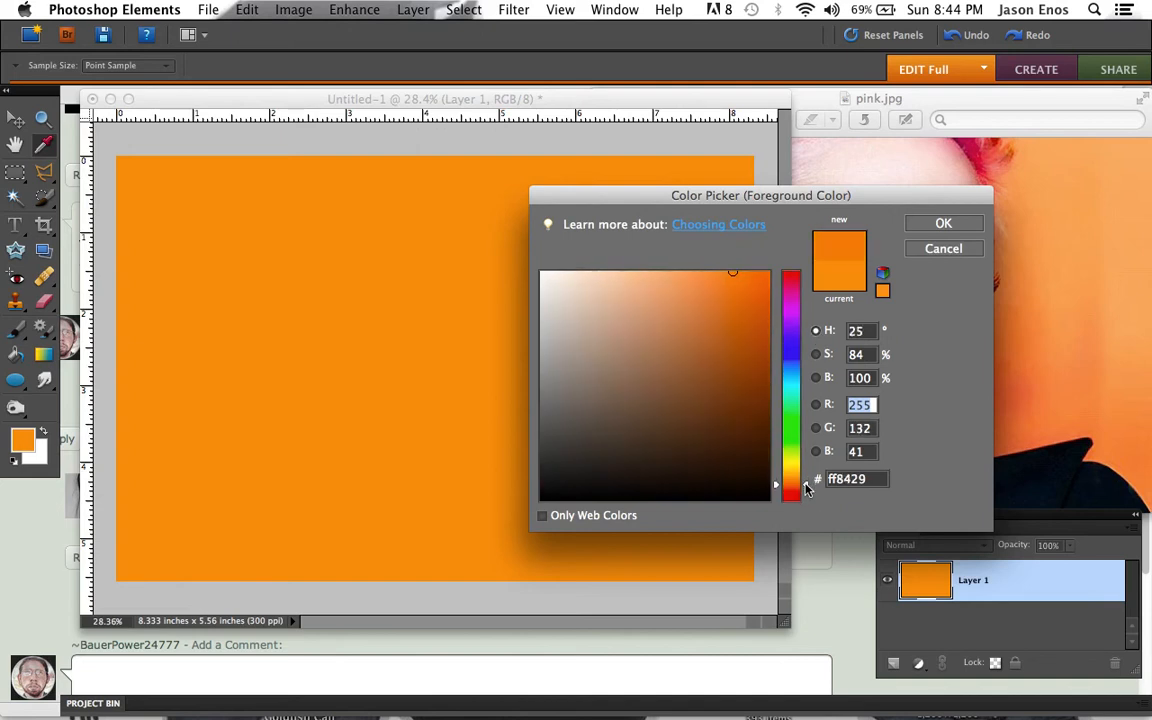
left_click(816, 354)
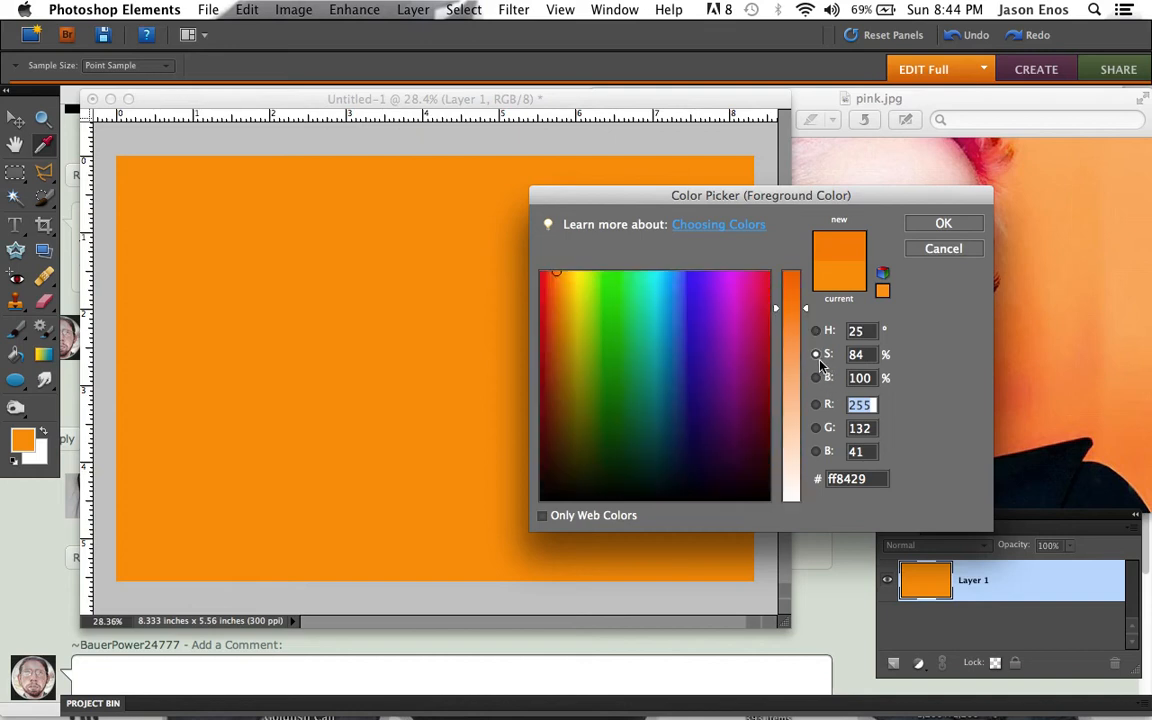
left_click_drag(810, 316, 809, 336)
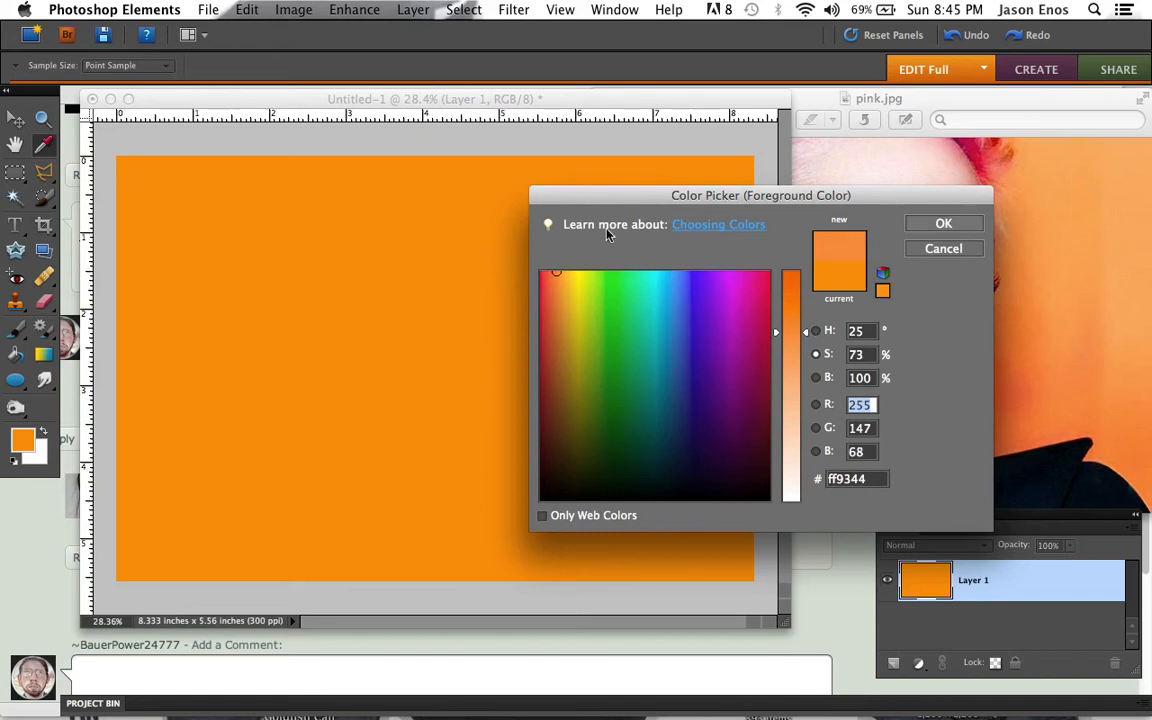
key("Return")
Refill Layer 1 with the new orange using the Paint Bucket tool and add an empty layer above it
key("k")
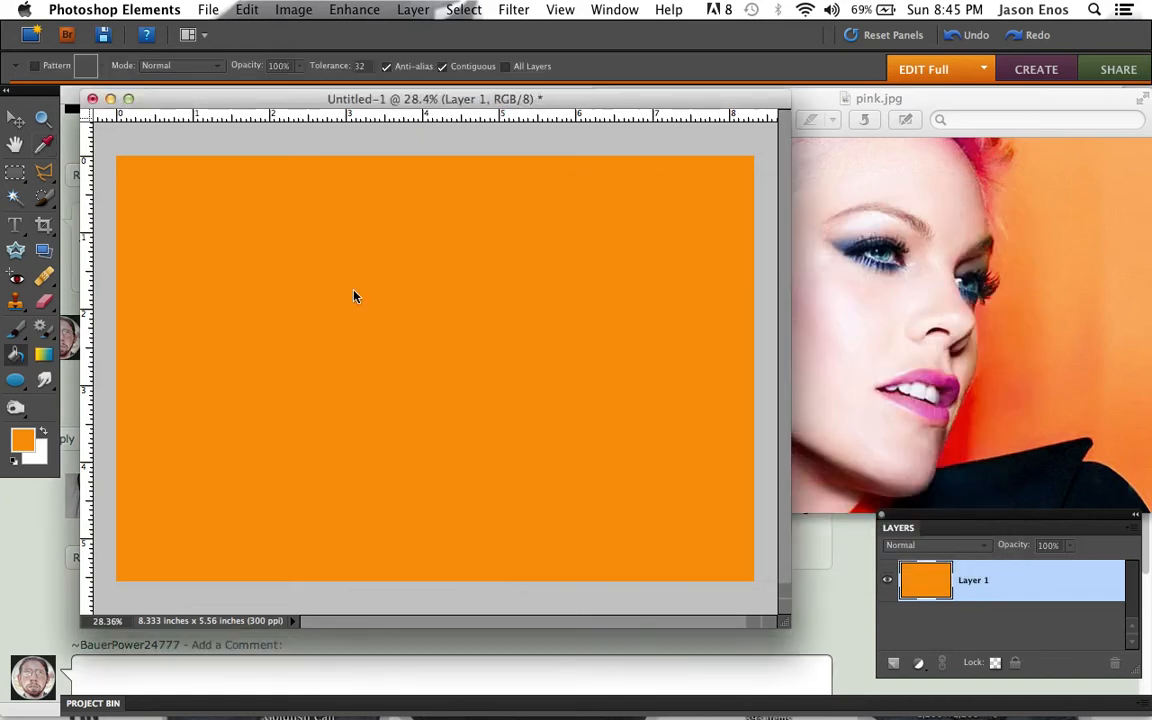
left_click(306, 260)
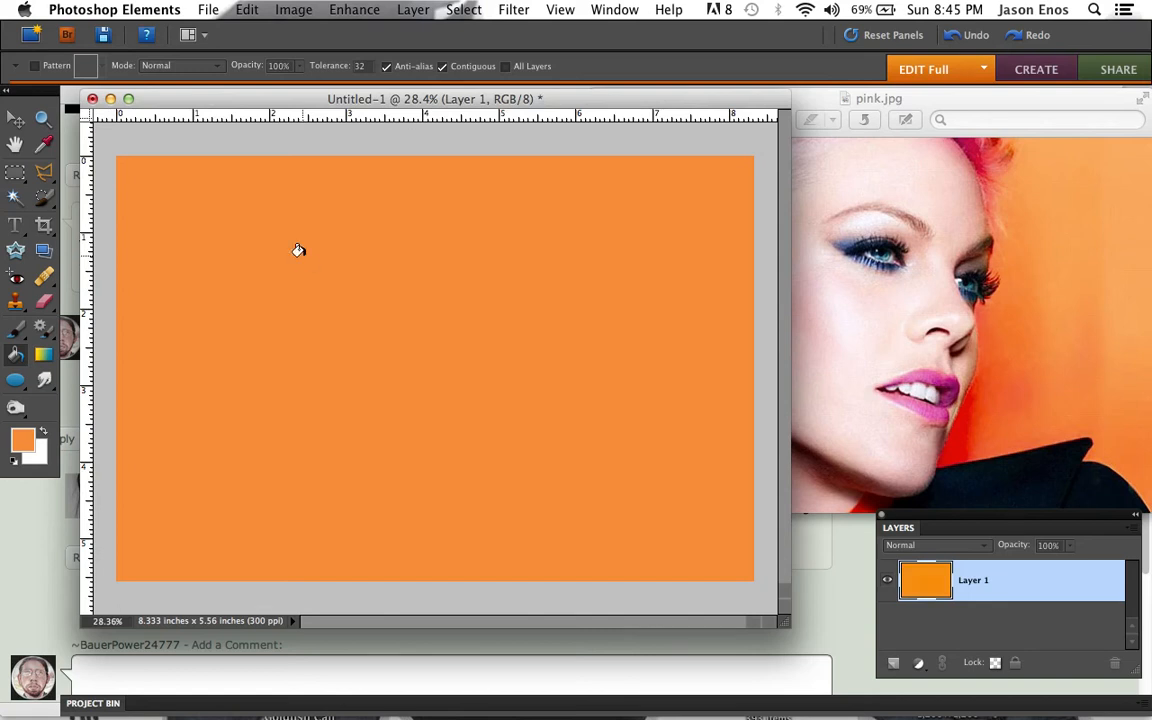
left_click(336, 235)
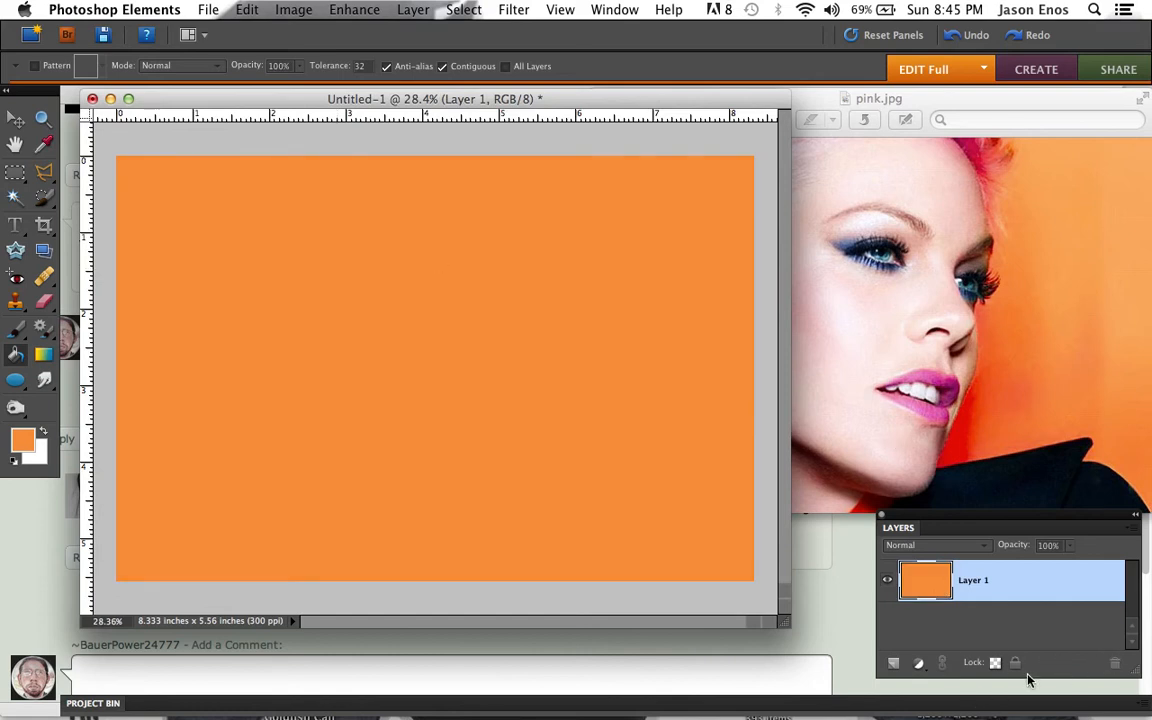
left_click(892, 665)
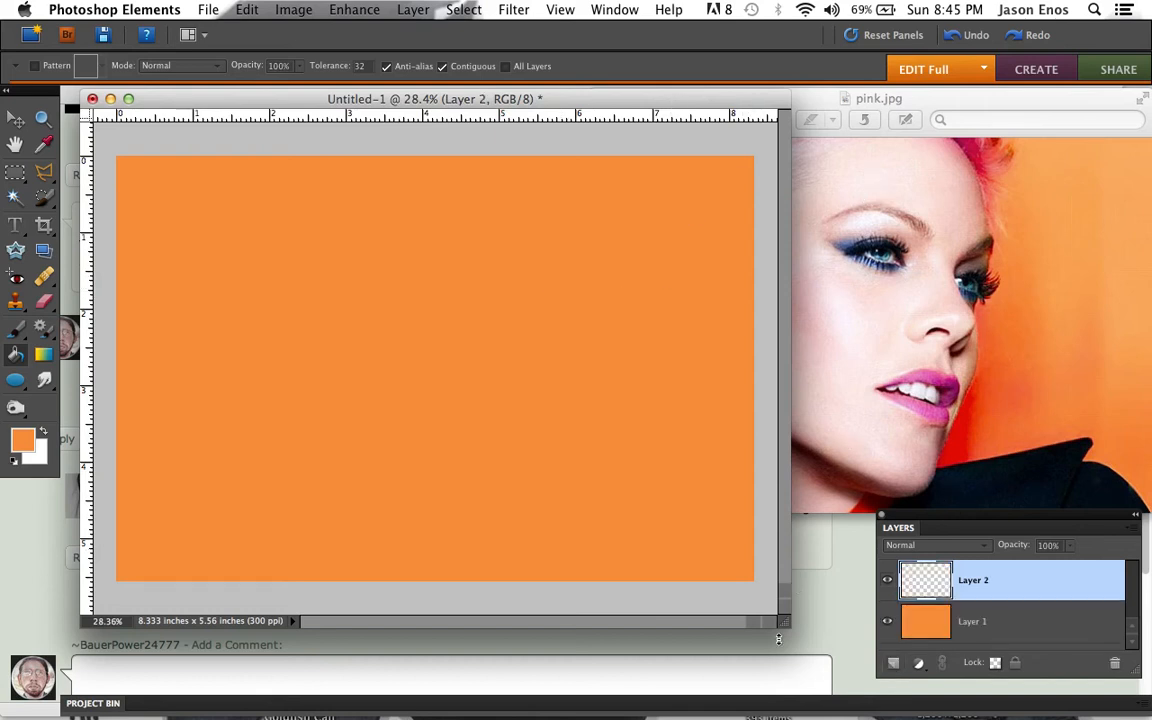
Narrow the document window and shift the pink.jpg reference window aside so more of the photo shows next to the canvas
left_click_drag(783, 622, 686, 633)
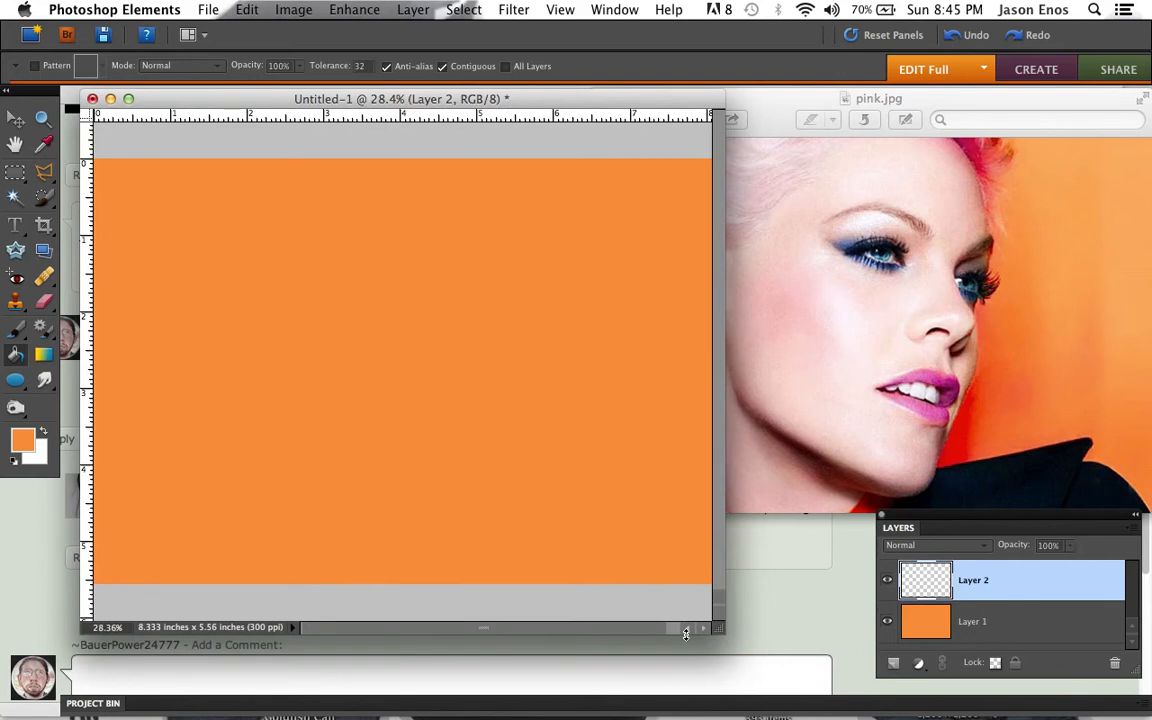
left_click_drag(791, 106, 866, 131)
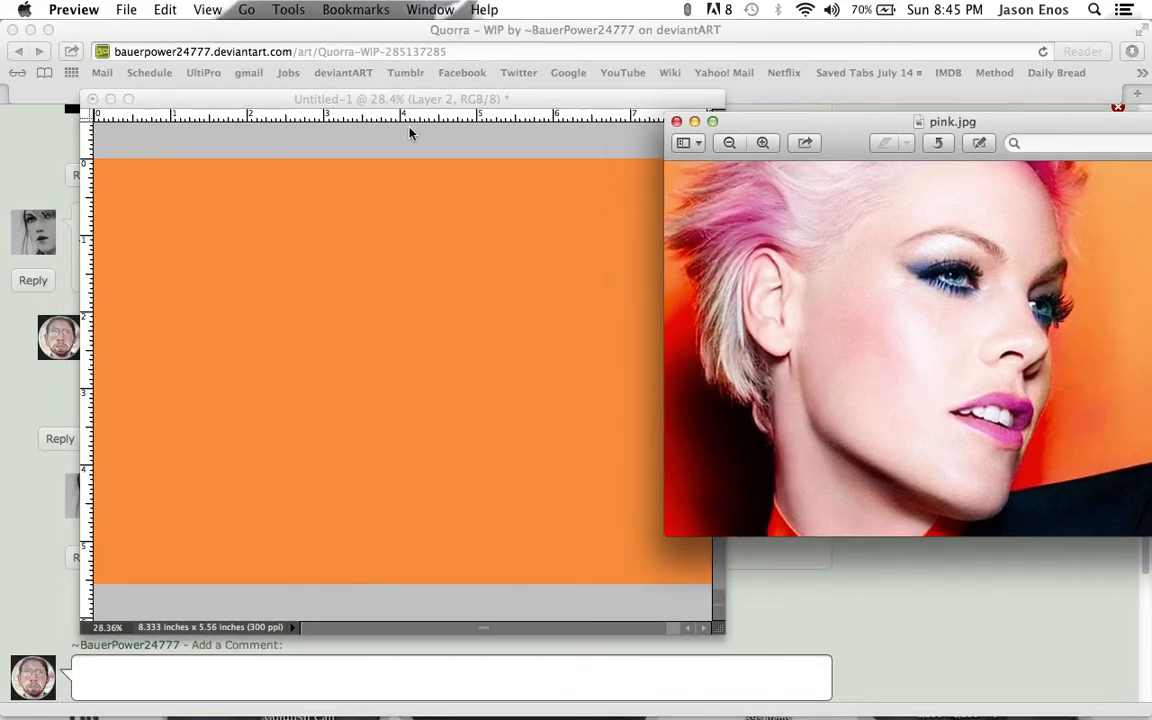
left_click(411, 101)
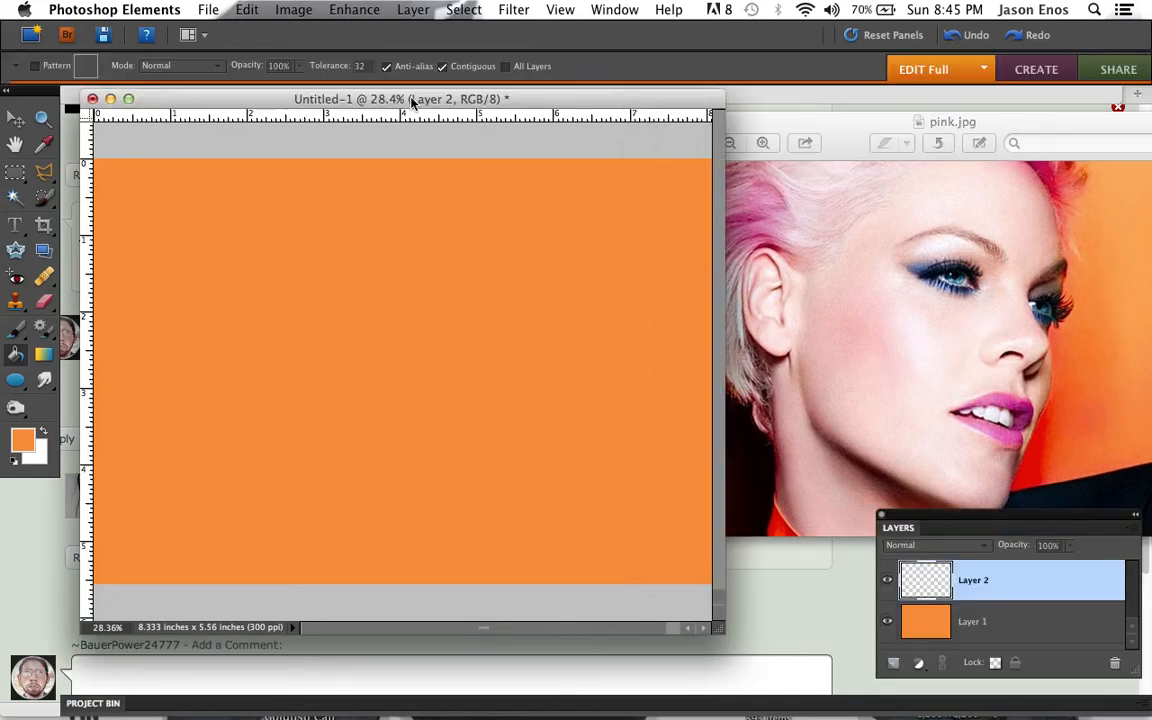
left_click_drag(411, 101, 496, 51)
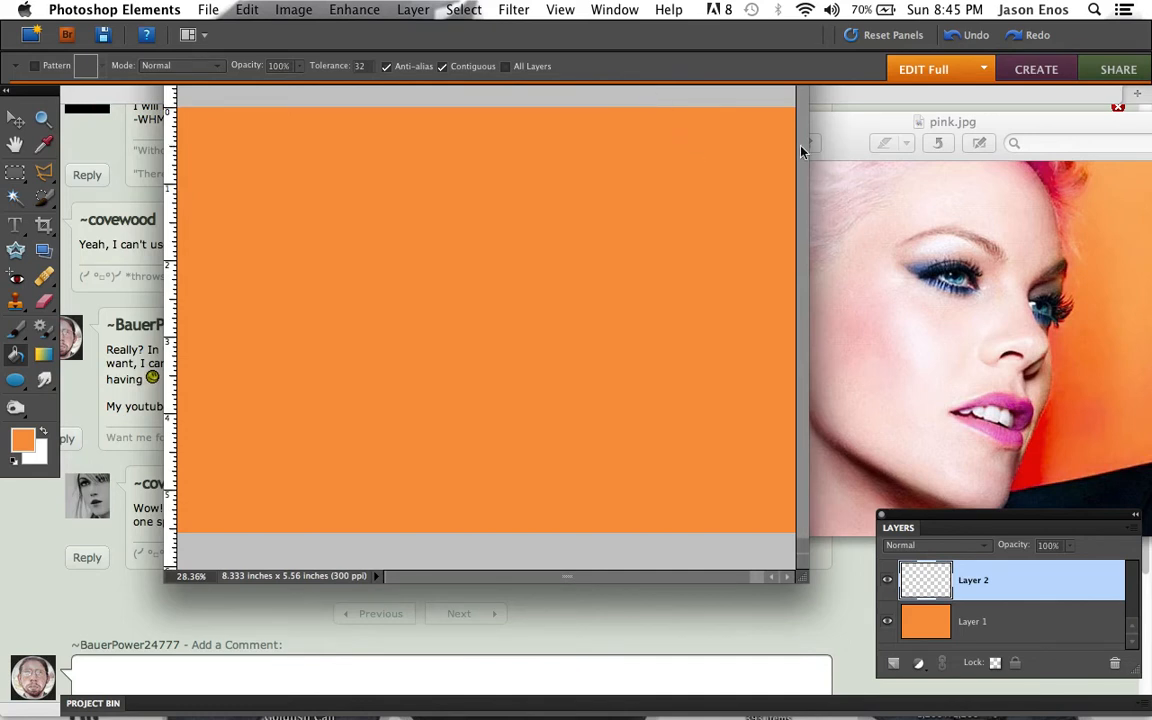
left_click(955, 272)
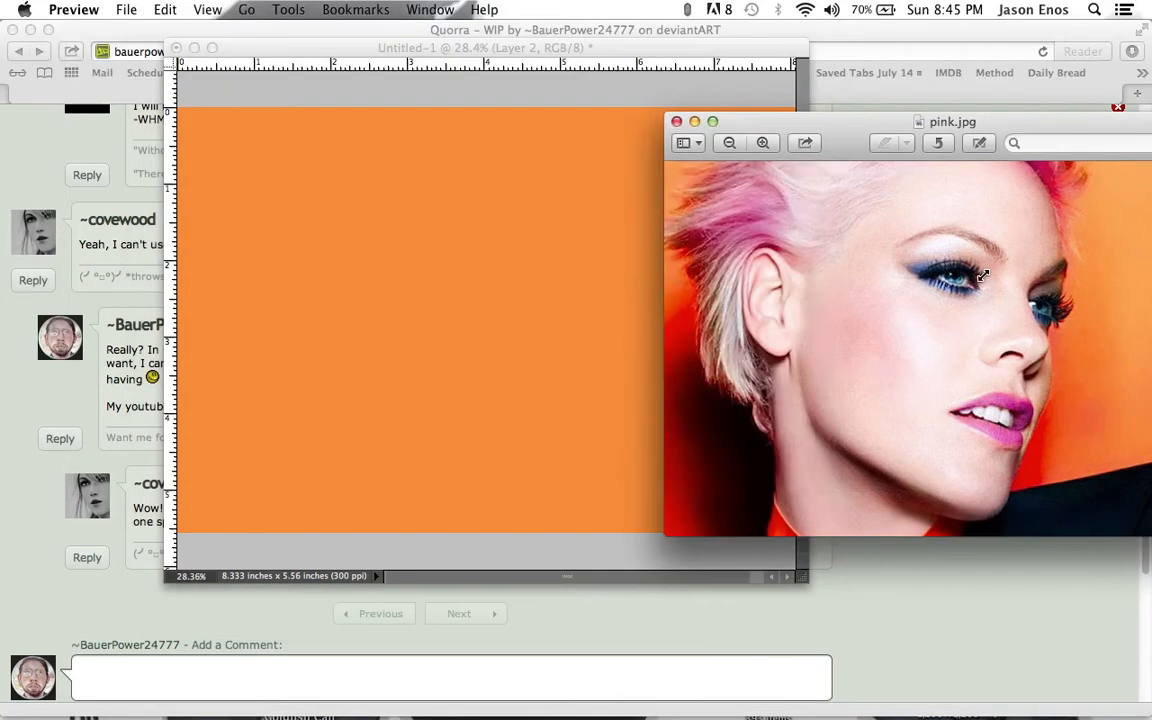
left_click(616, 50)
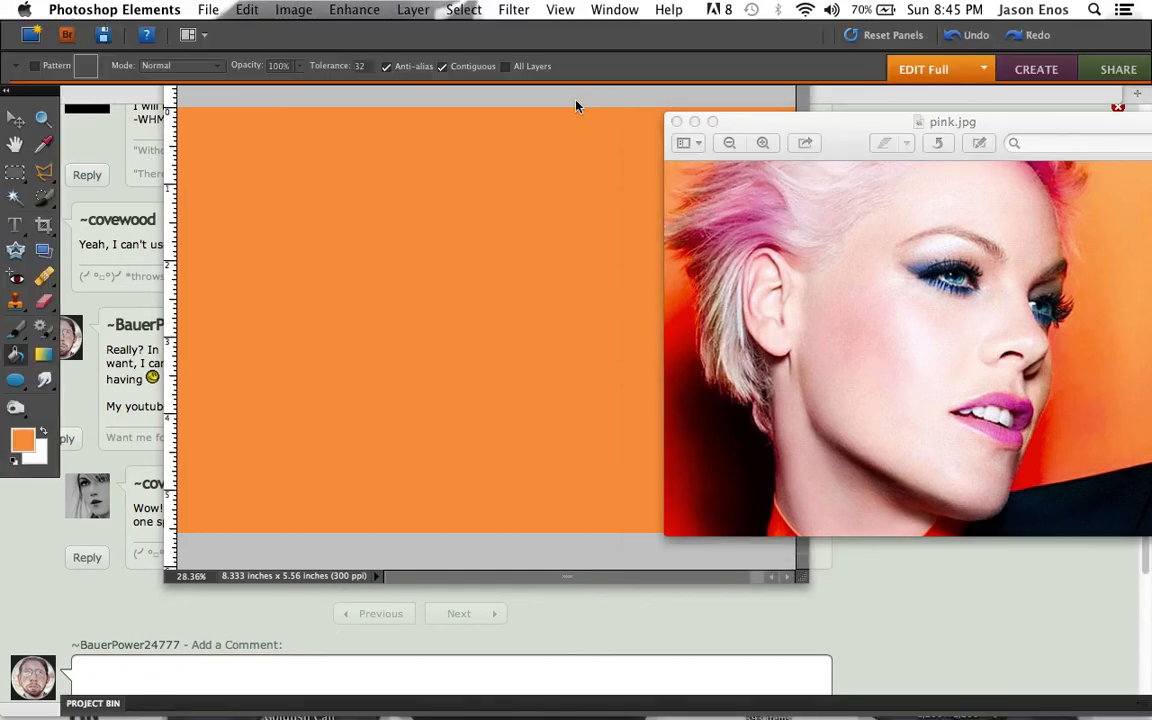
left_click_drag(566, 128, 477, 175)
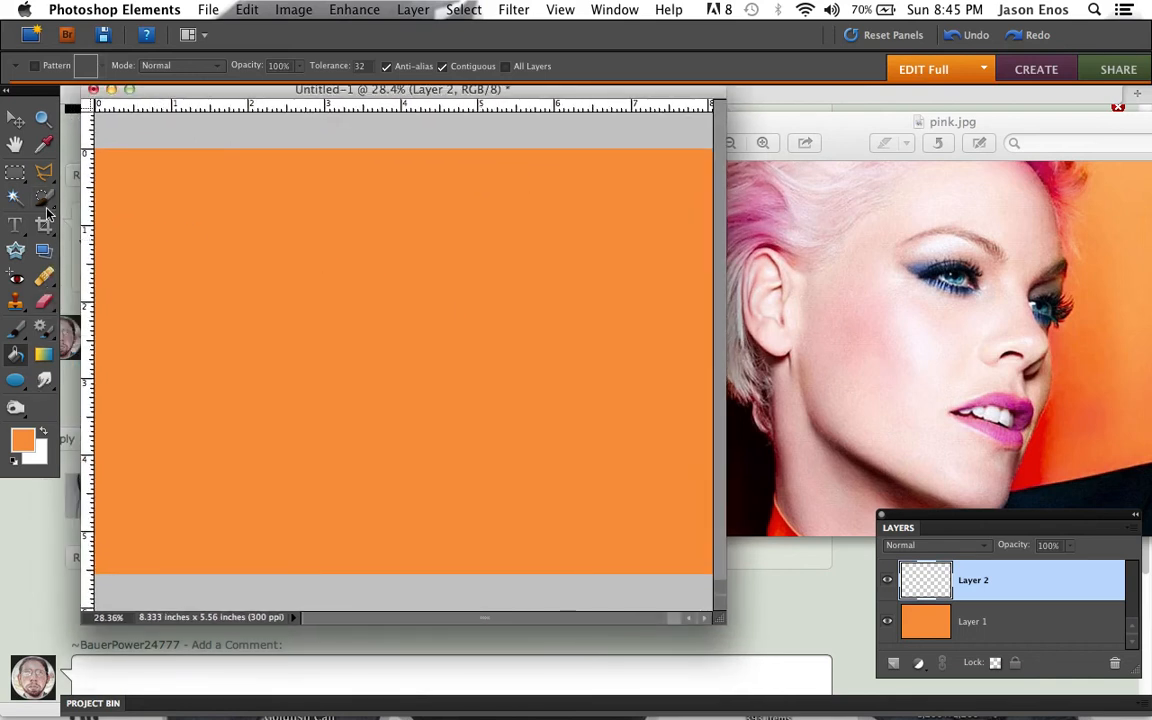
Choose the Pencil tool with a 1 px size and swap the colors so white is the foreground color
left_click(43, 247)
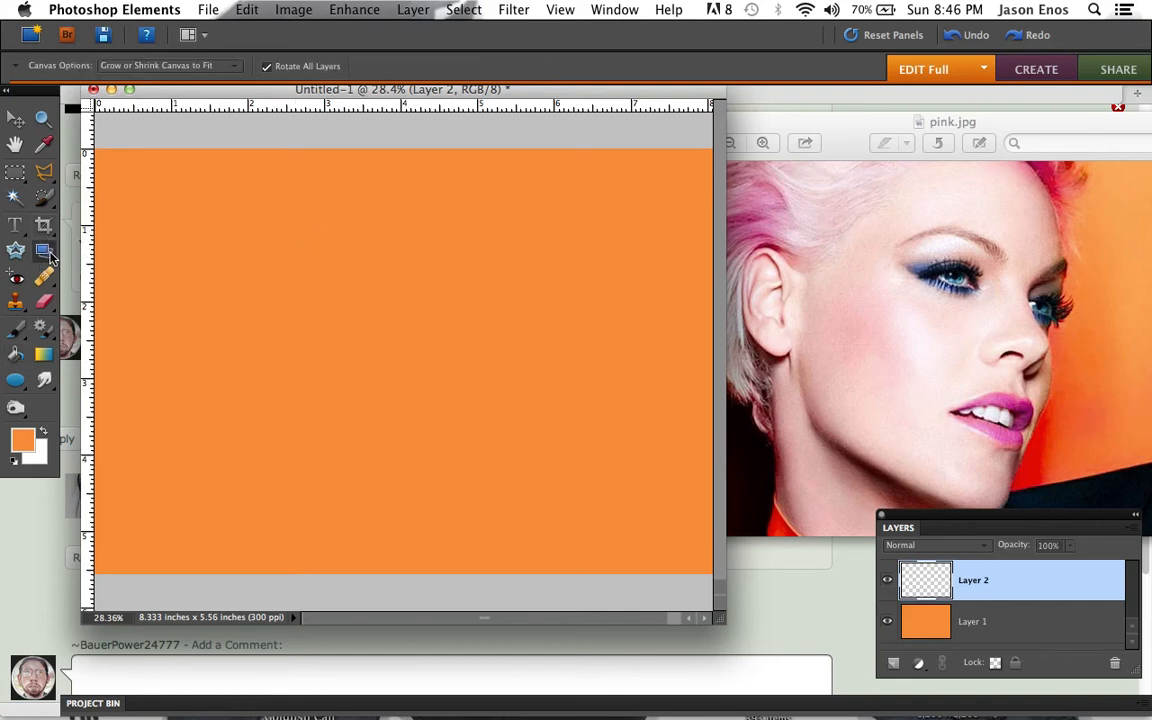
left_click(23, 337)
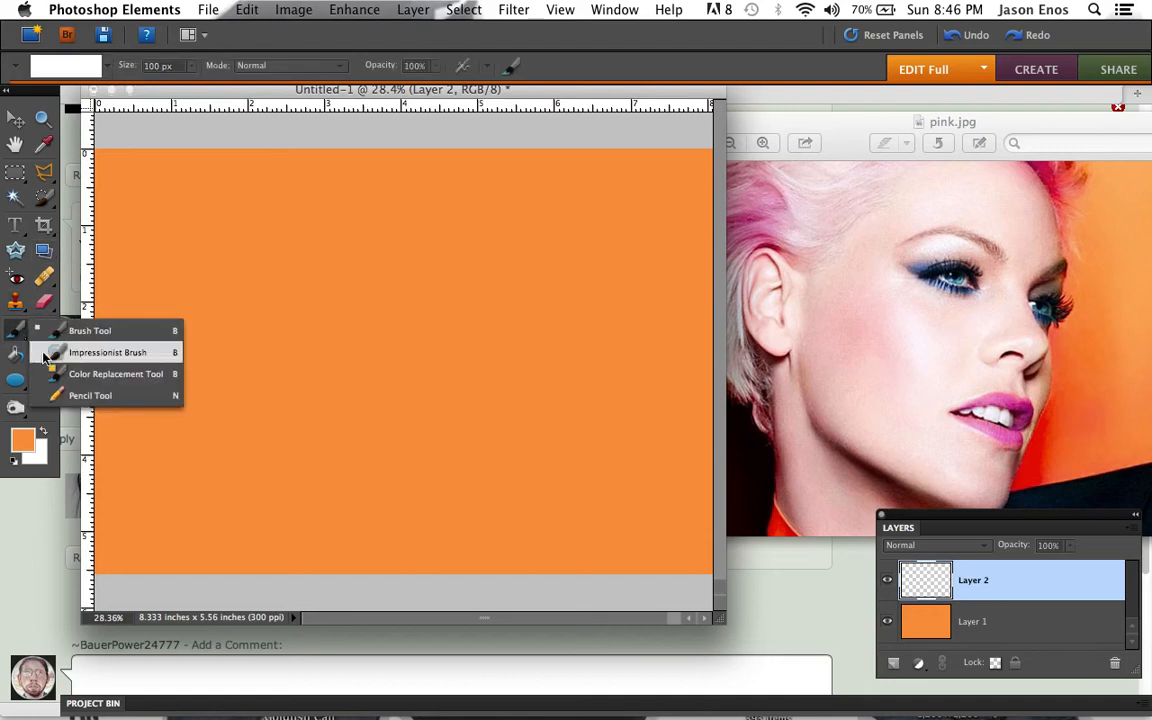
left_click(140, 395)
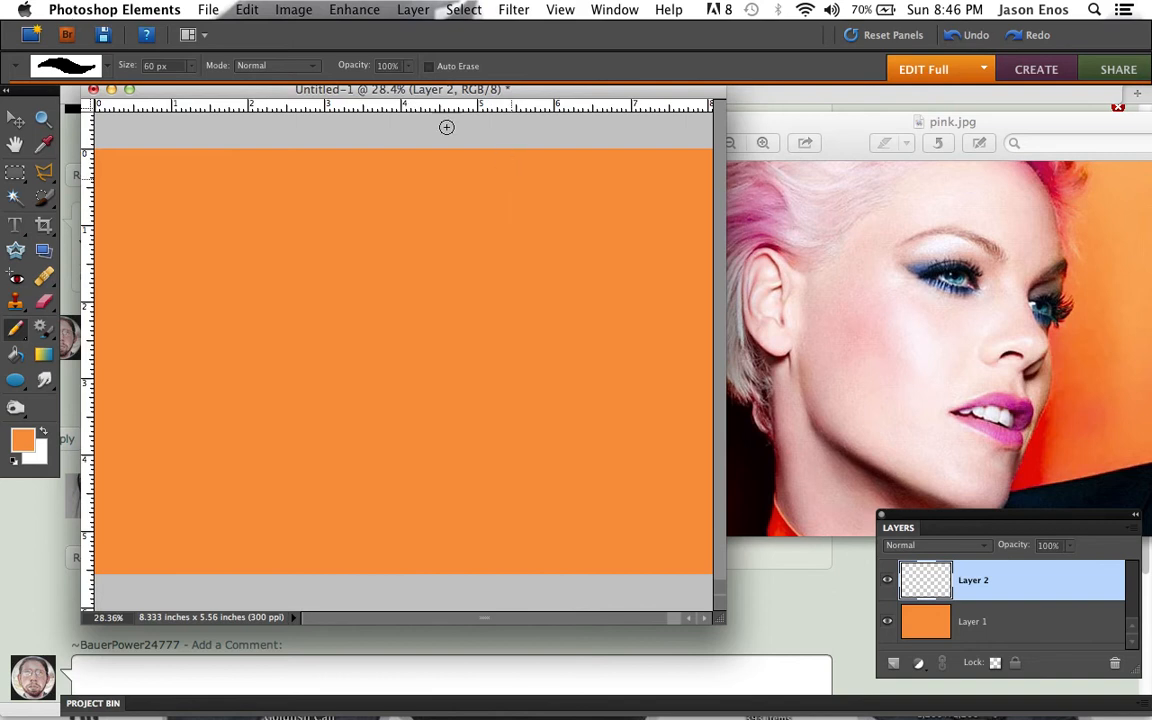
left_click(191, 69)
left_click_drag(194, 89, 138, 95)
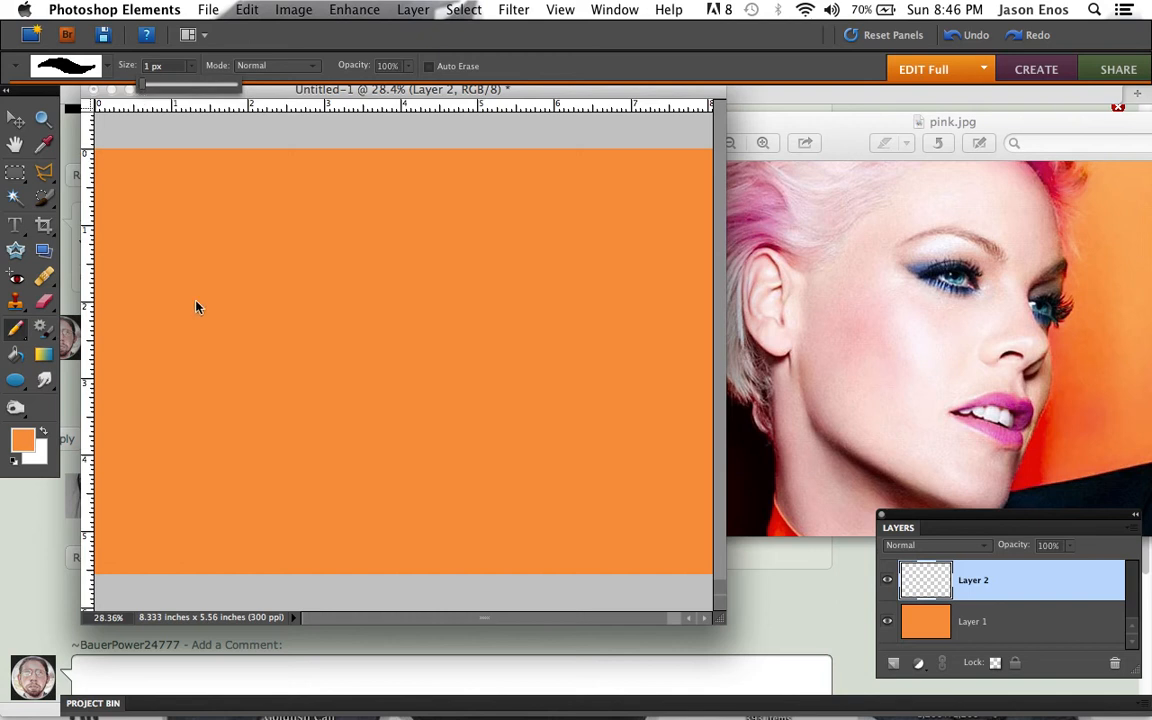
left_click(43, 431)
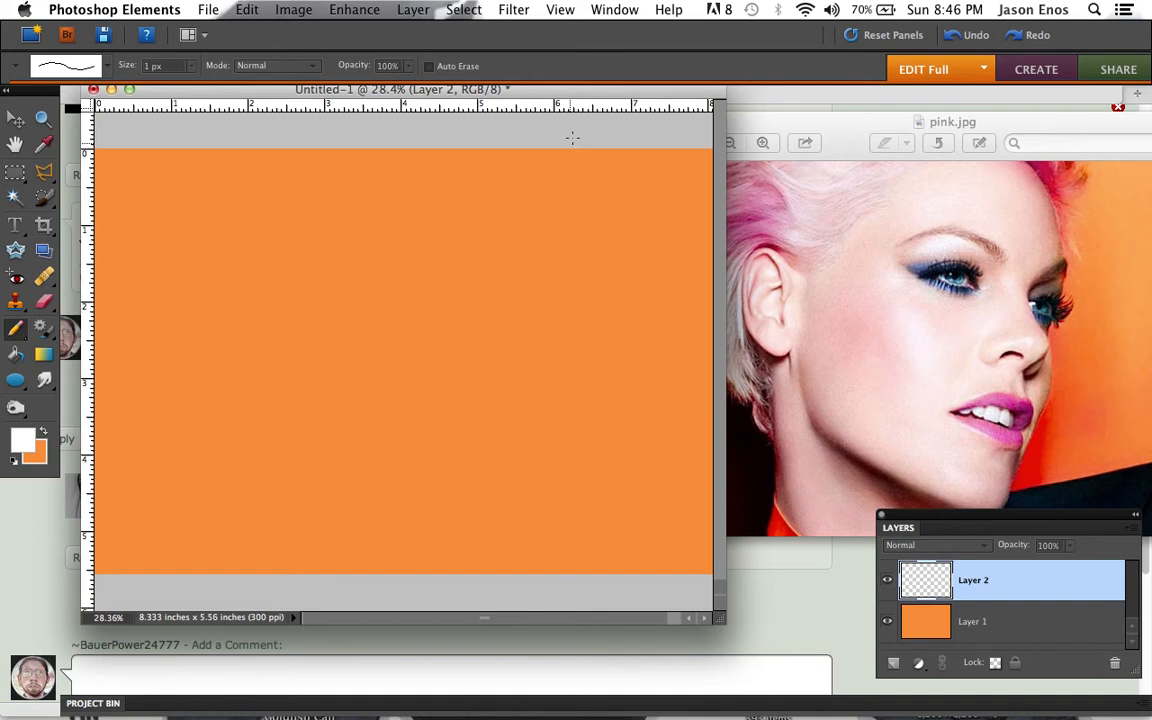
Shrink the pink.jpg window and place it beside the document window, keeping the canvas clear of the toolbox
left_click_drag(583, 95, 561, 102)
left_click_drag(843, 137, 692, 123)
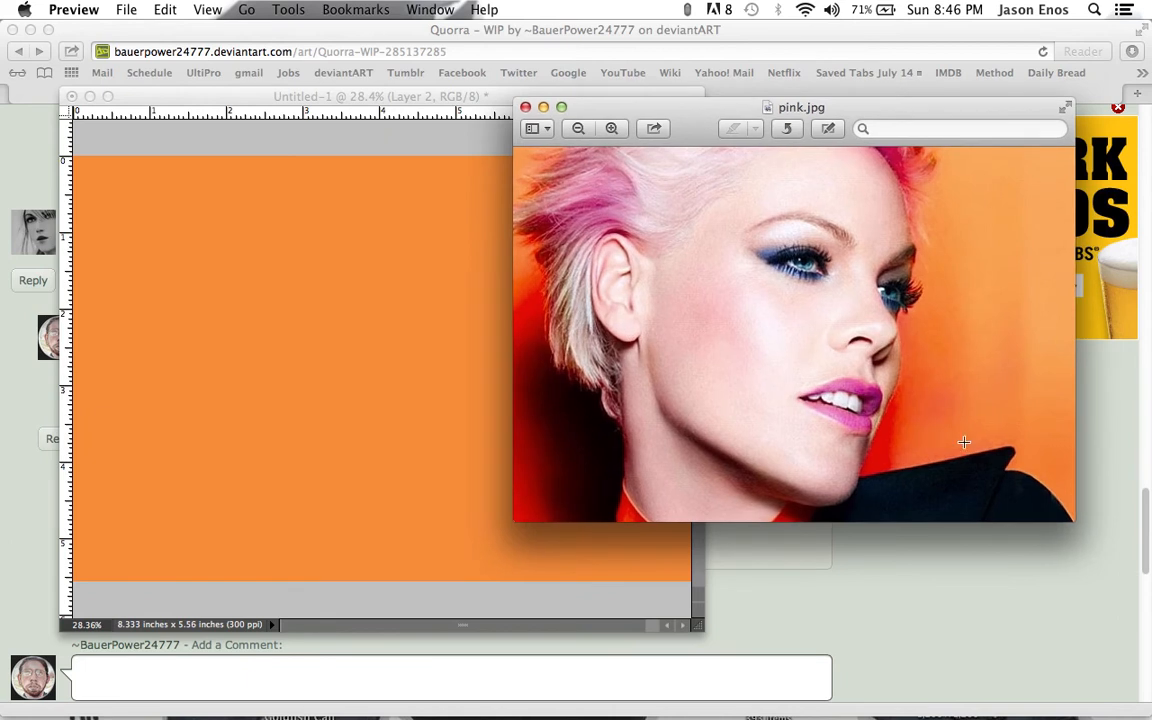
left_click_drag(1077, 520, 985, 381)
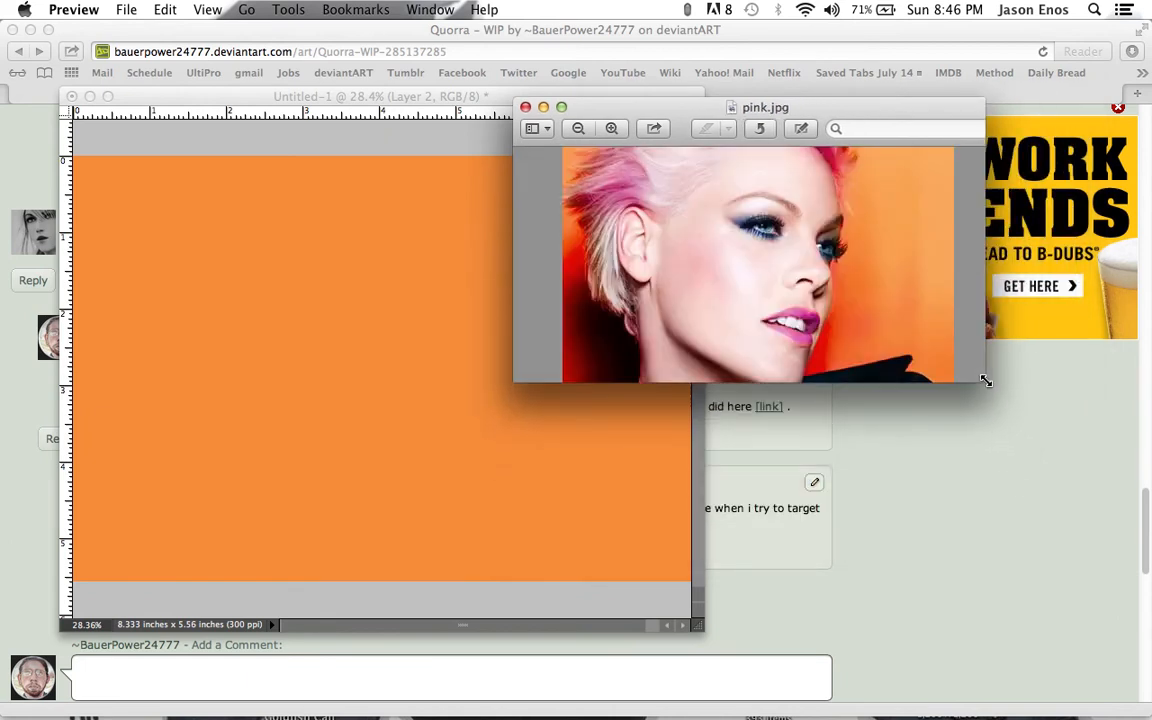
left_click_drag(670, 110, 837, 150)
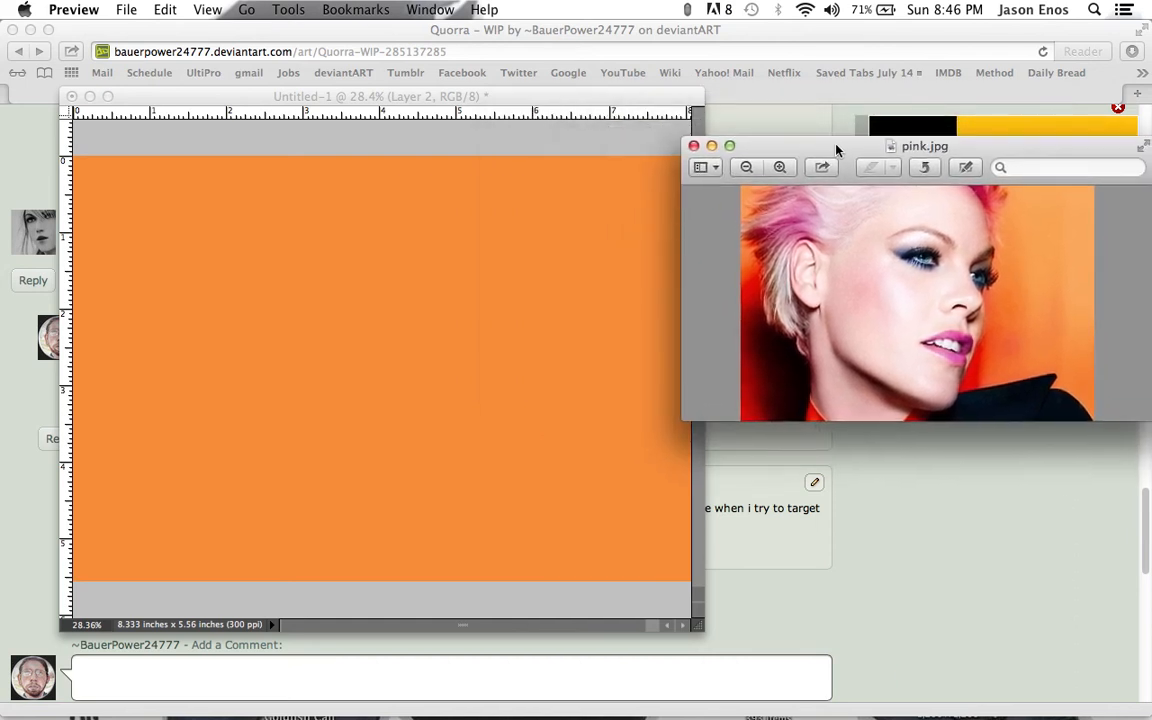
left_click(539, 93)
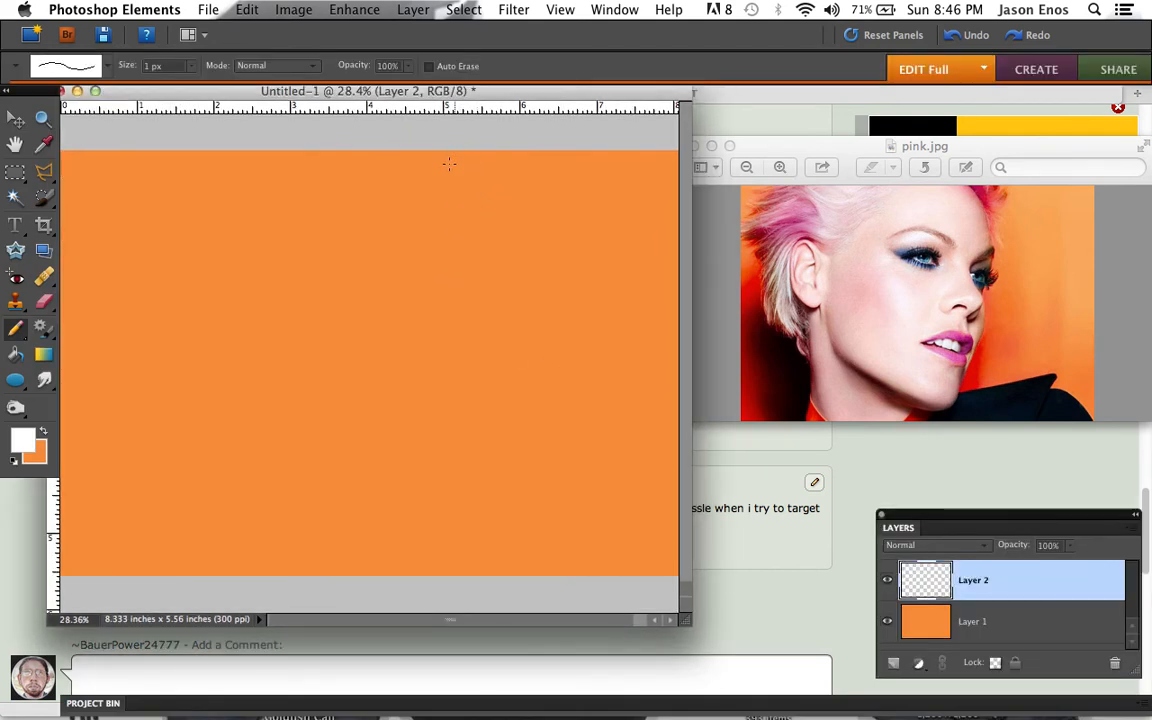
left_click_drag(461, 95, 470, 98)
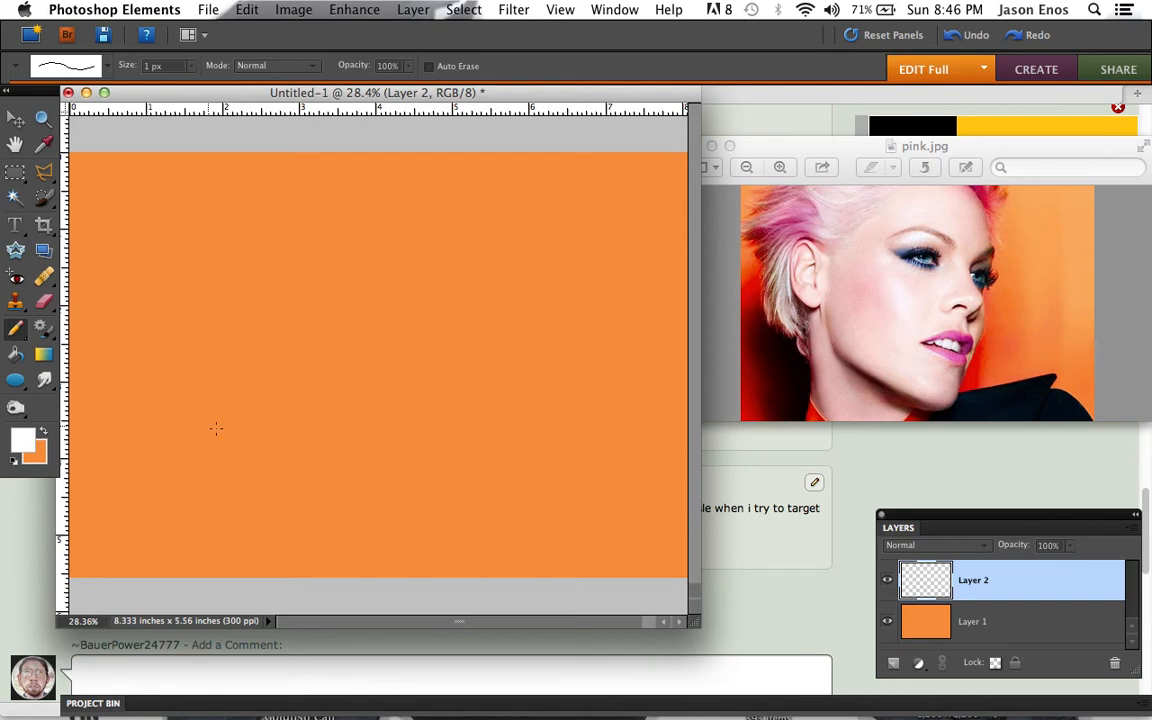
Sketch the first thin white contour lines of the portrait on Layer 2, widening the document window to show the whole canvas
left_click_drag(218, 440, 266, 474)
left_click_drag(205, 403, 211, 437)
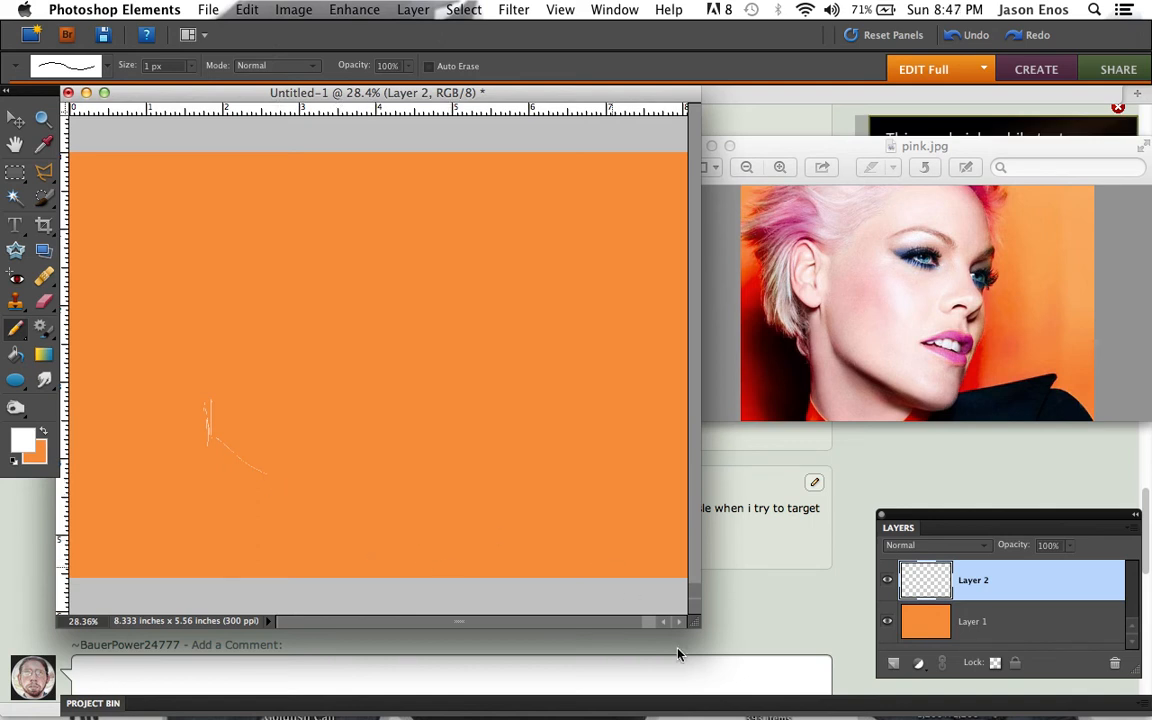
left_click_drag(695, 620, 733, 613)
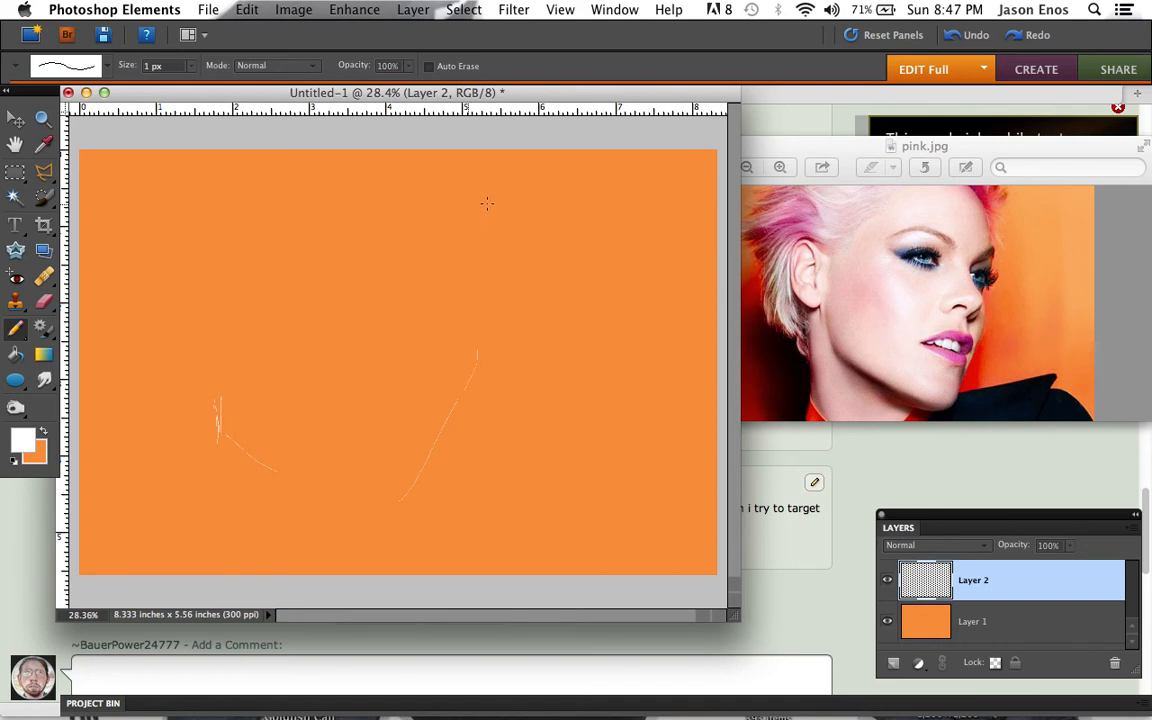
left_click_drag(435, 367, 491, 270)
left_click_drag(441, 327, 470, 203)
Save the drawing to the Desktop as Untitled-1.tif in TIFF format with layers and the embedded color profile
left_click(207, 9)
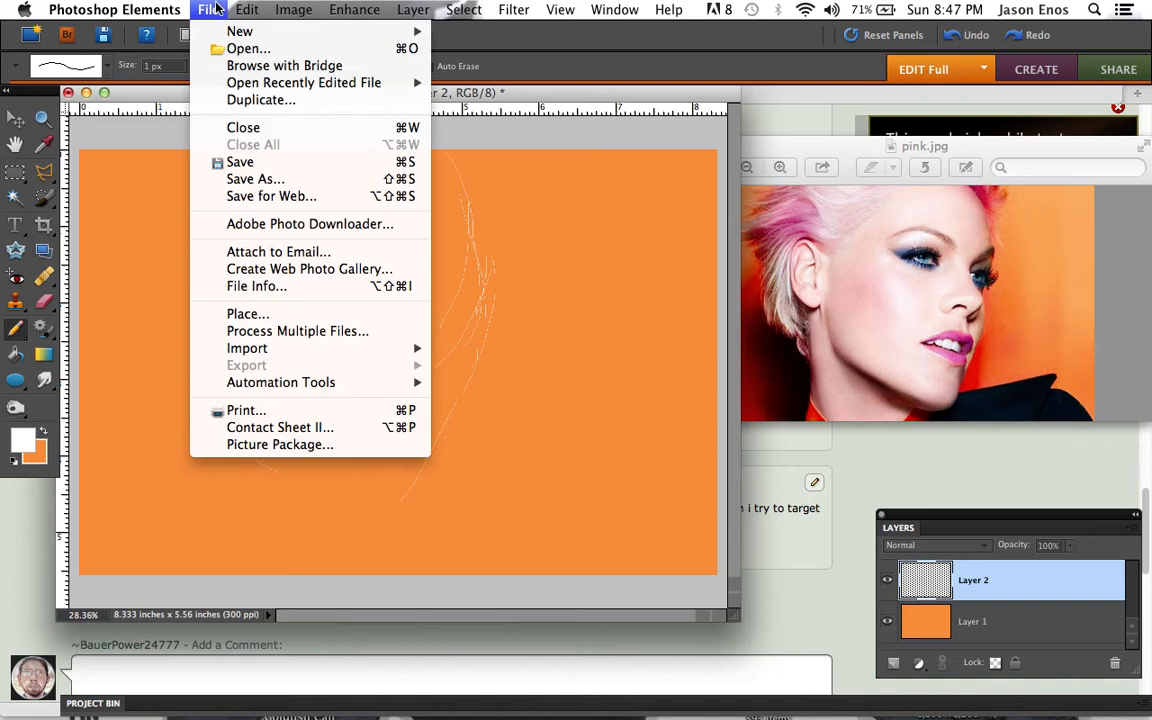
left_click(223, 161)
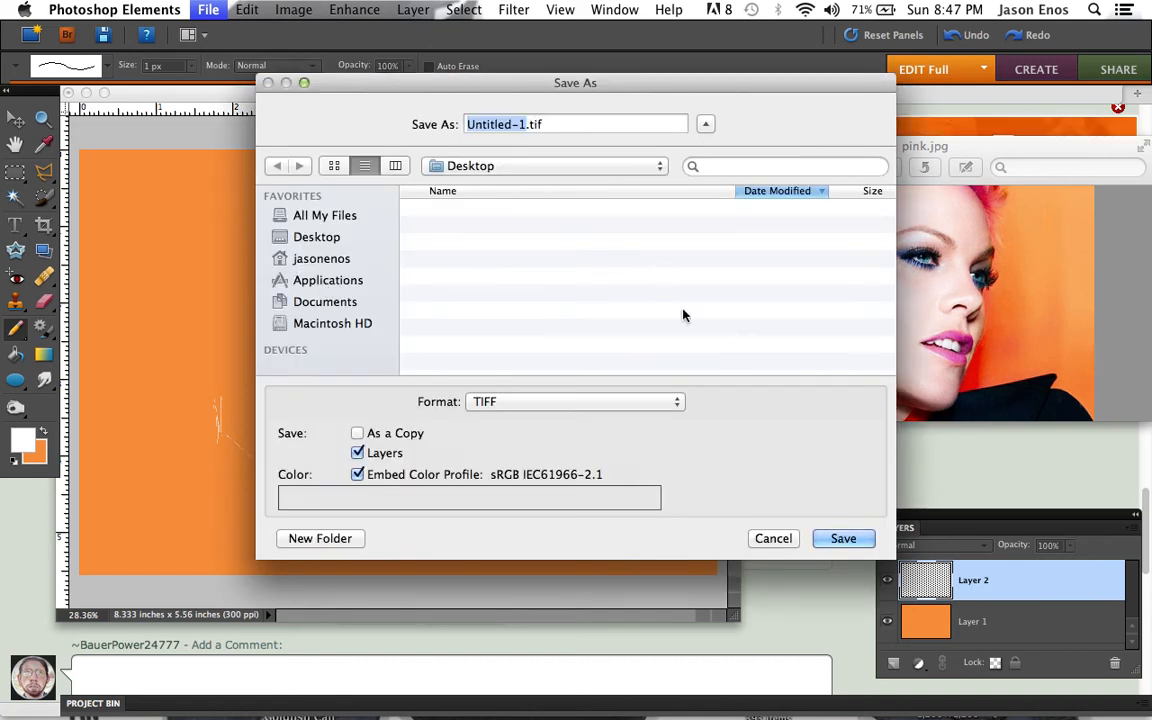
left_click(843, 538)
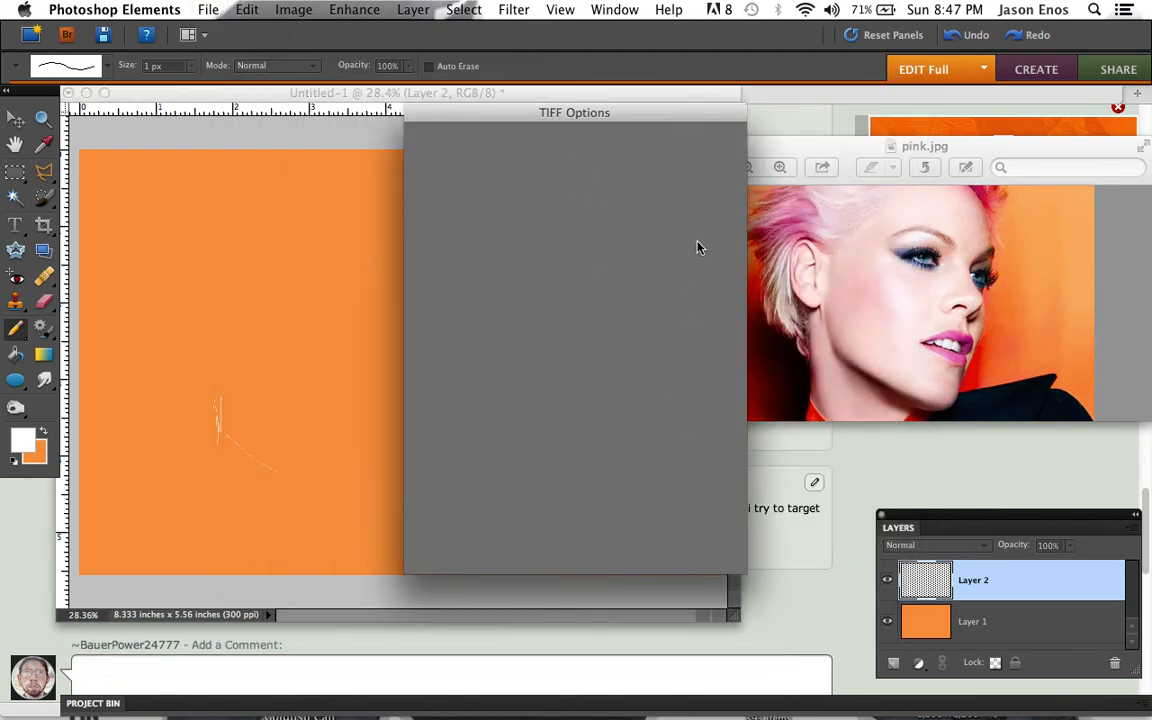
left_click(700, 147)
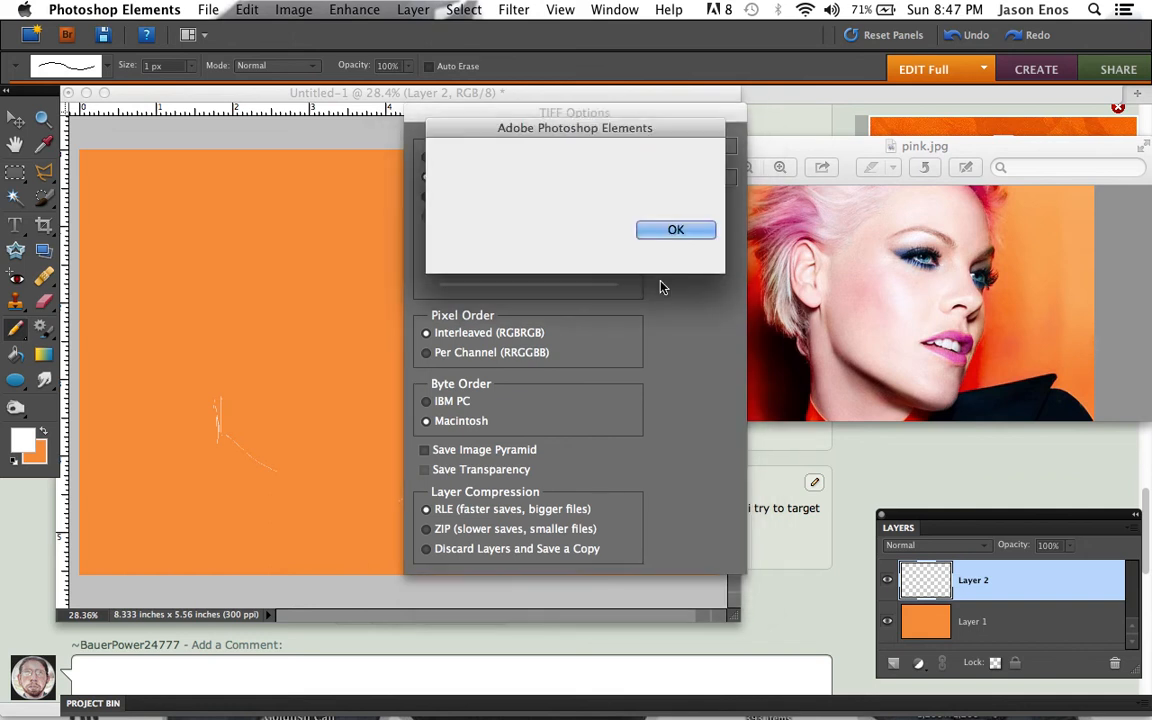
left_click(676, 230)
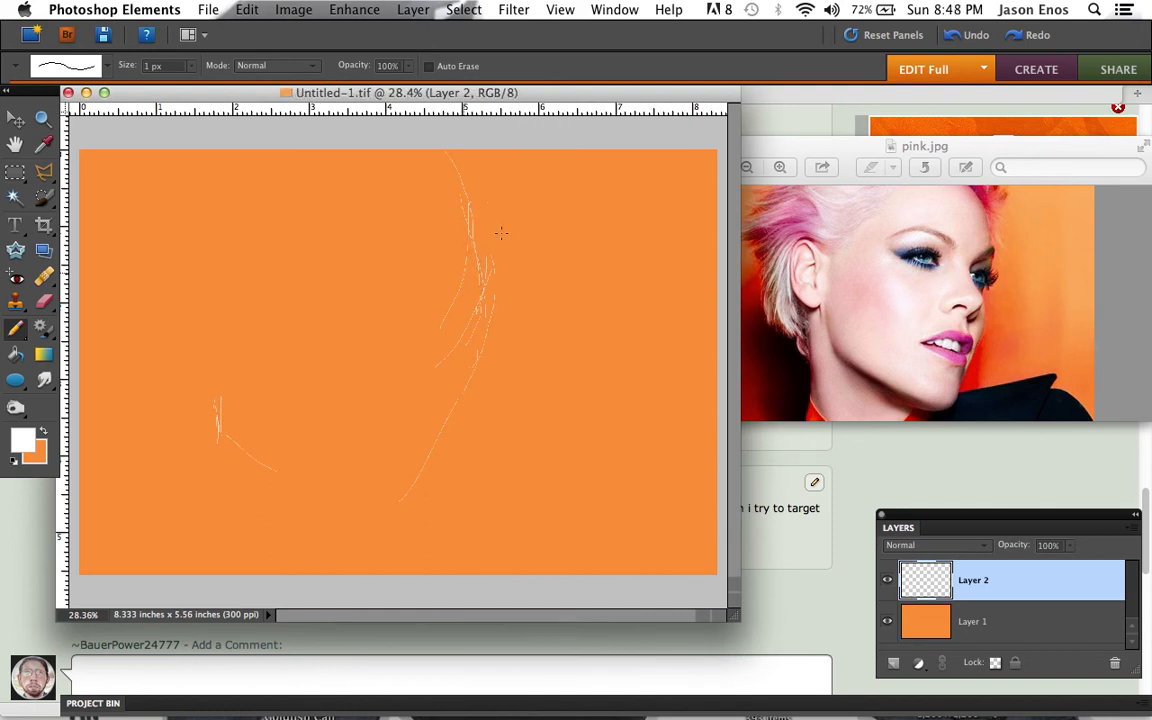
Sketch more thin white contour lines on Layer 2 for the forehead and hairline, the neck, the chin and the jaw
left_click_drag(480, 266, 465, 168)
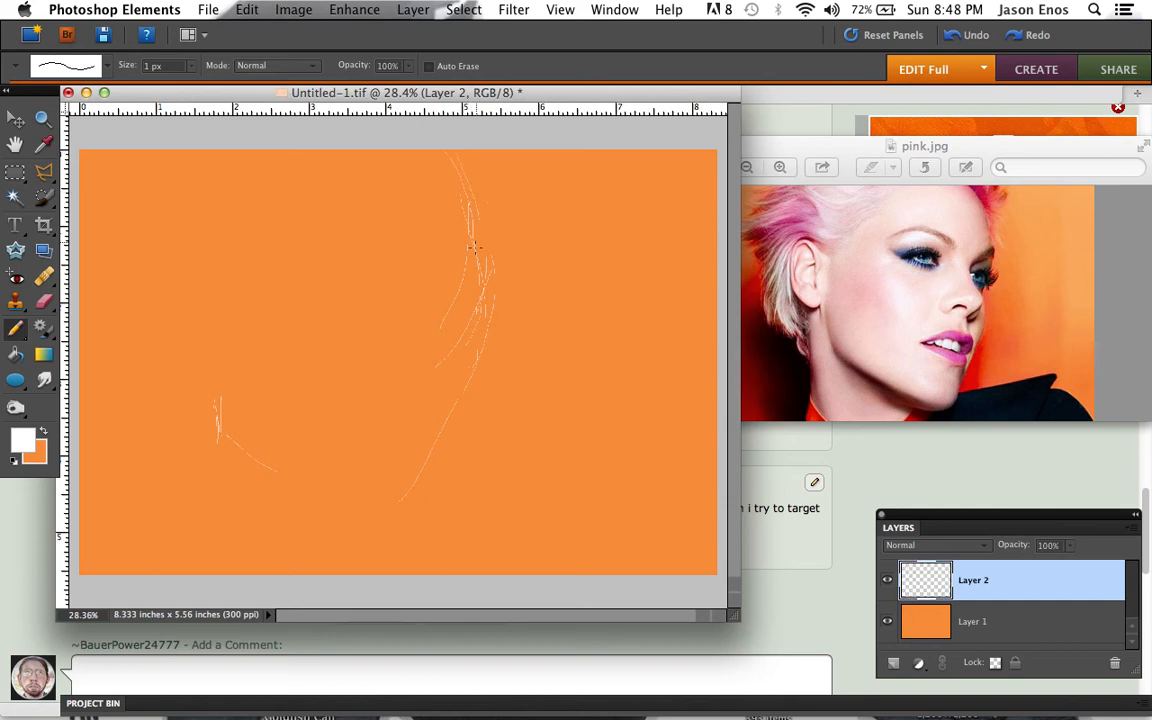
left_click_drag(479, 190, 472, 302)
left_click_drag(199, 504, 181, 546)
left_click_drag(214, 389, 192, 574)
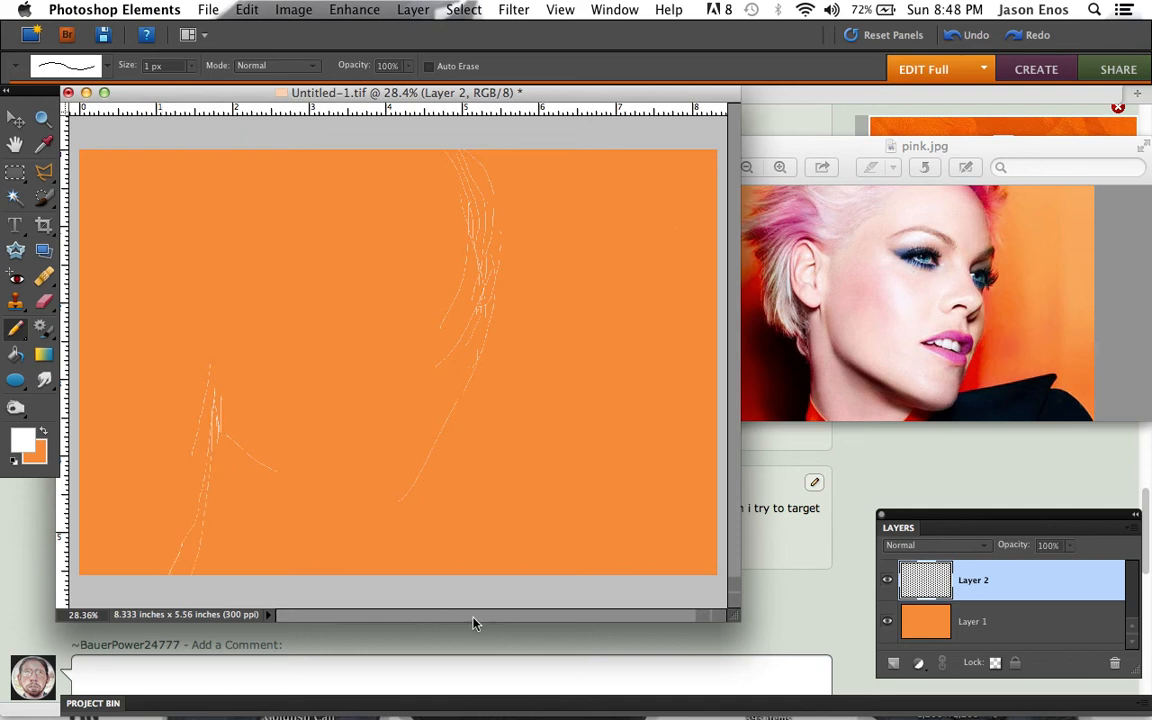
left_click_drag(312, 525, 390, 546)
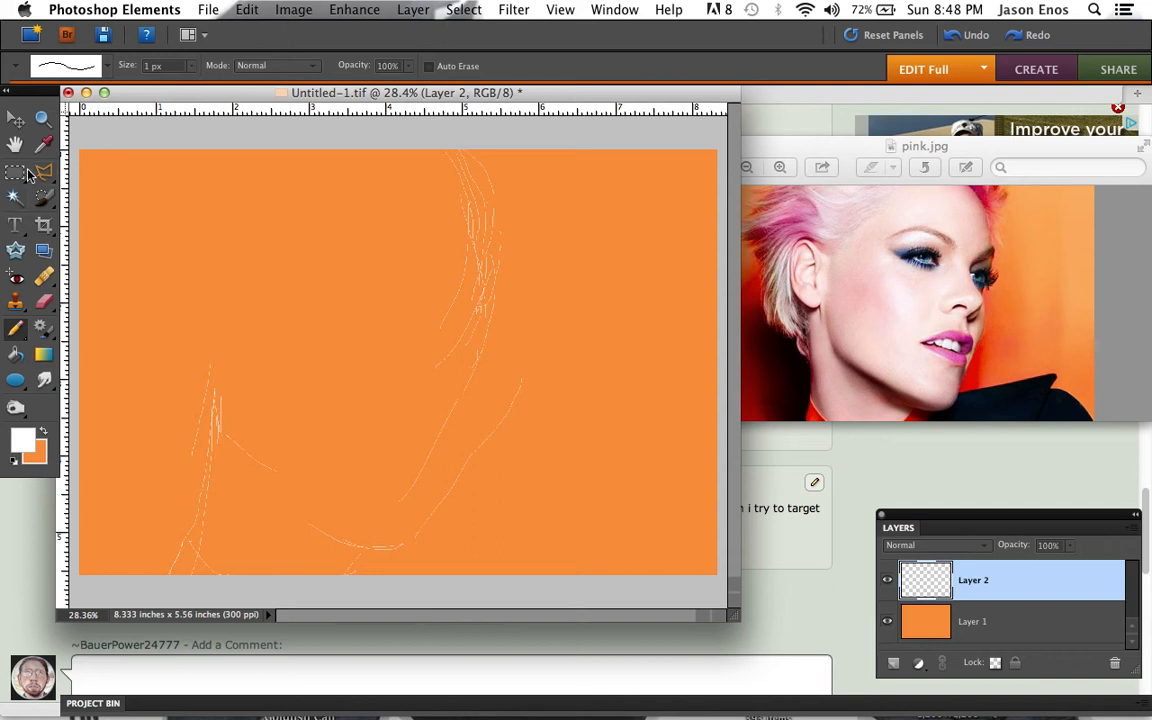
Select the forehead and cheek contour on Layer 2, shift it right and slightly up to meet the outer jaw line, and deselect it
key("m")
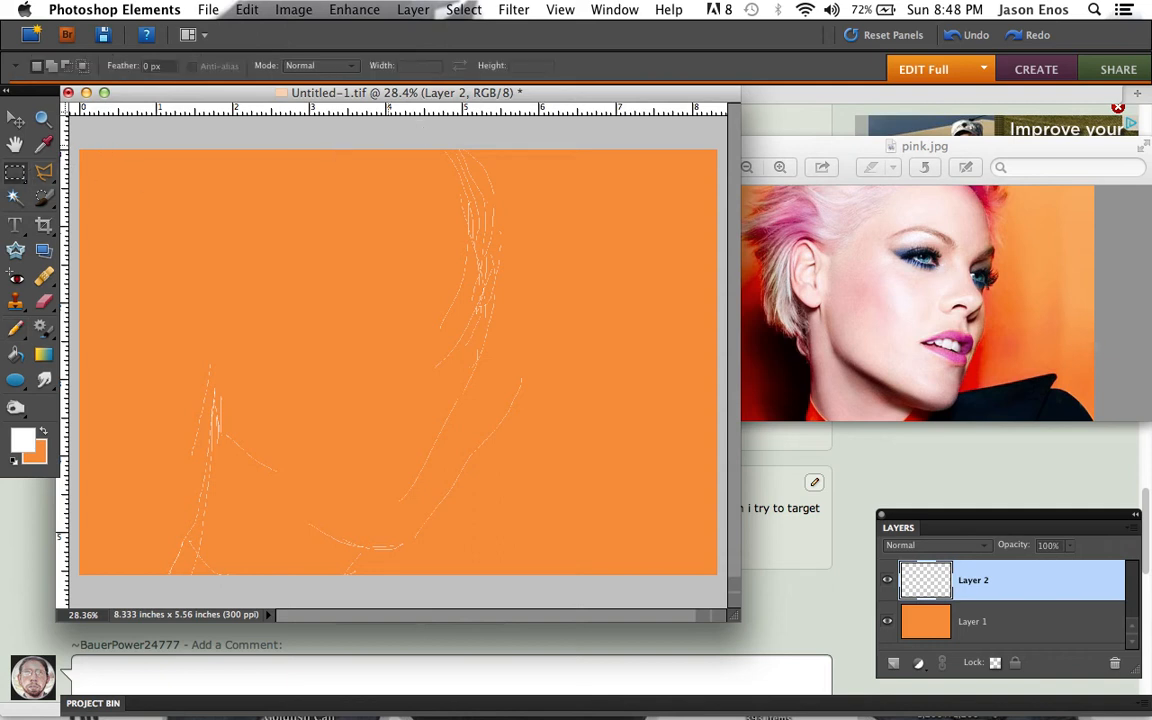
left_click_drag(509, 437, 518, 357)
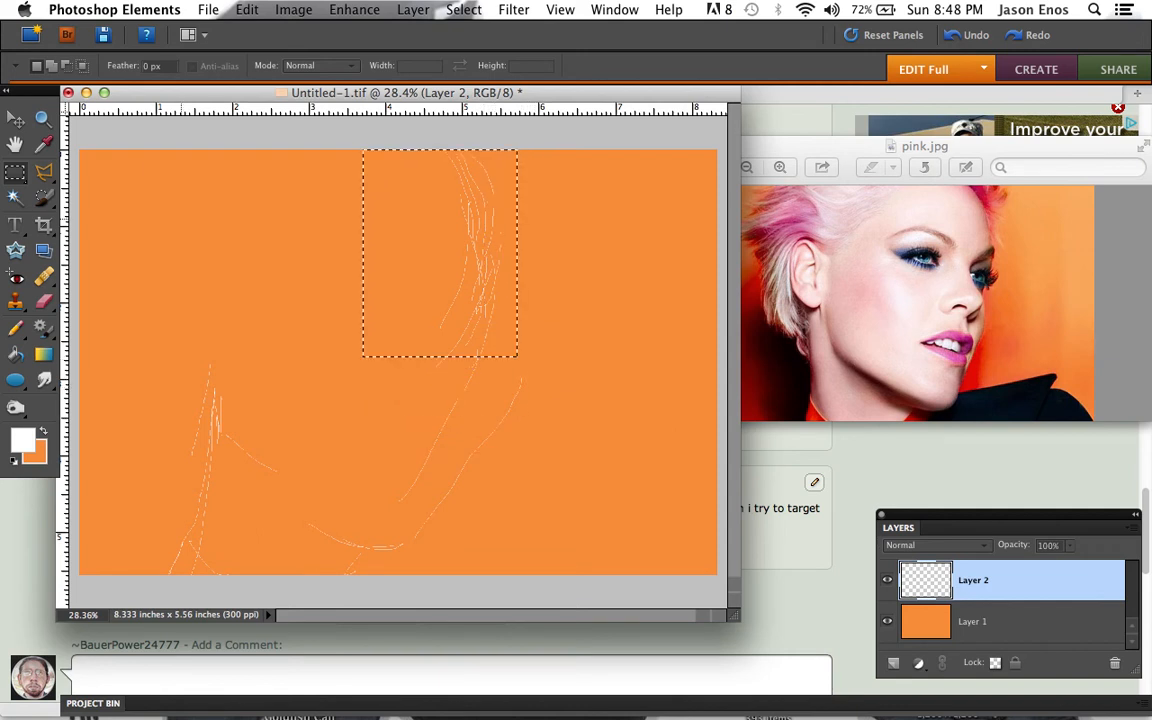
key("l")
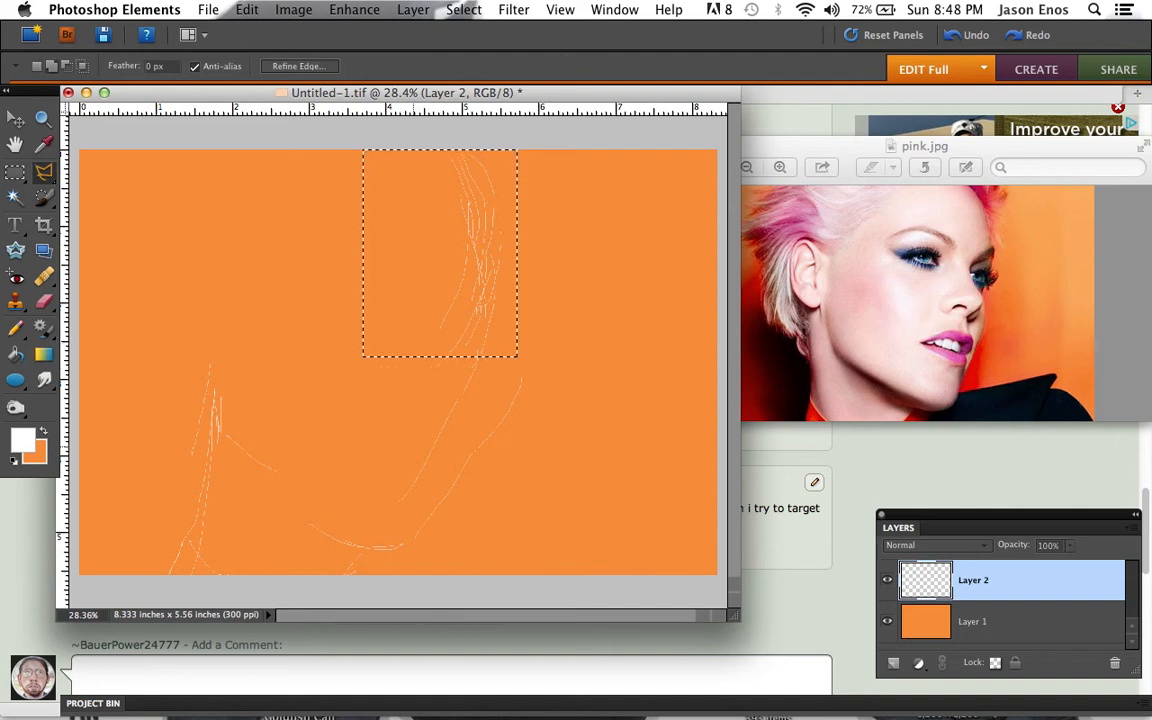
mouse_move(427, 355)
left_mouse_down()
mouse_move(379, 488)
mouse_move(381, 520)
mouse_move(379, 506)
mouse_move(404, 516)
mouse_move(424, 503)
mouse_move(507, 338)
mouse_move(430, 348)
mouse_move(434, 362)
left_mouse_up()
left_click(13, 122)
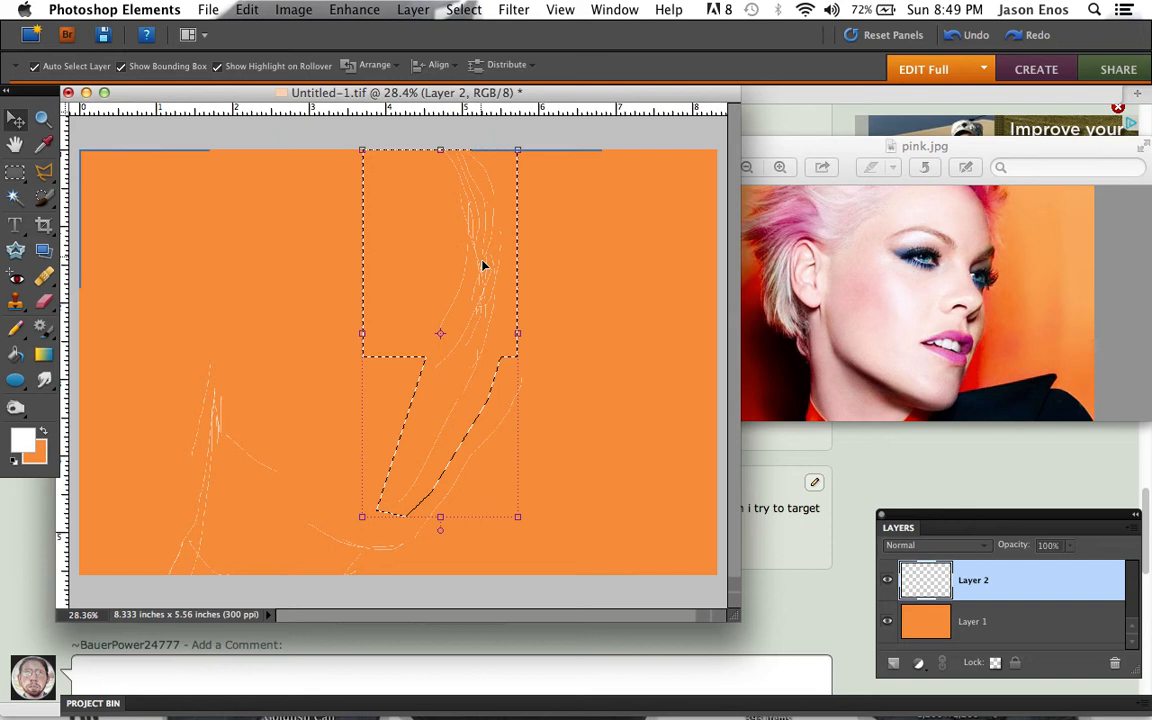
mouse_move(509, 252)
left_mouse_down()
mouse_move(535, 254)
mouse_move(524, 252)
left_mouse_up()
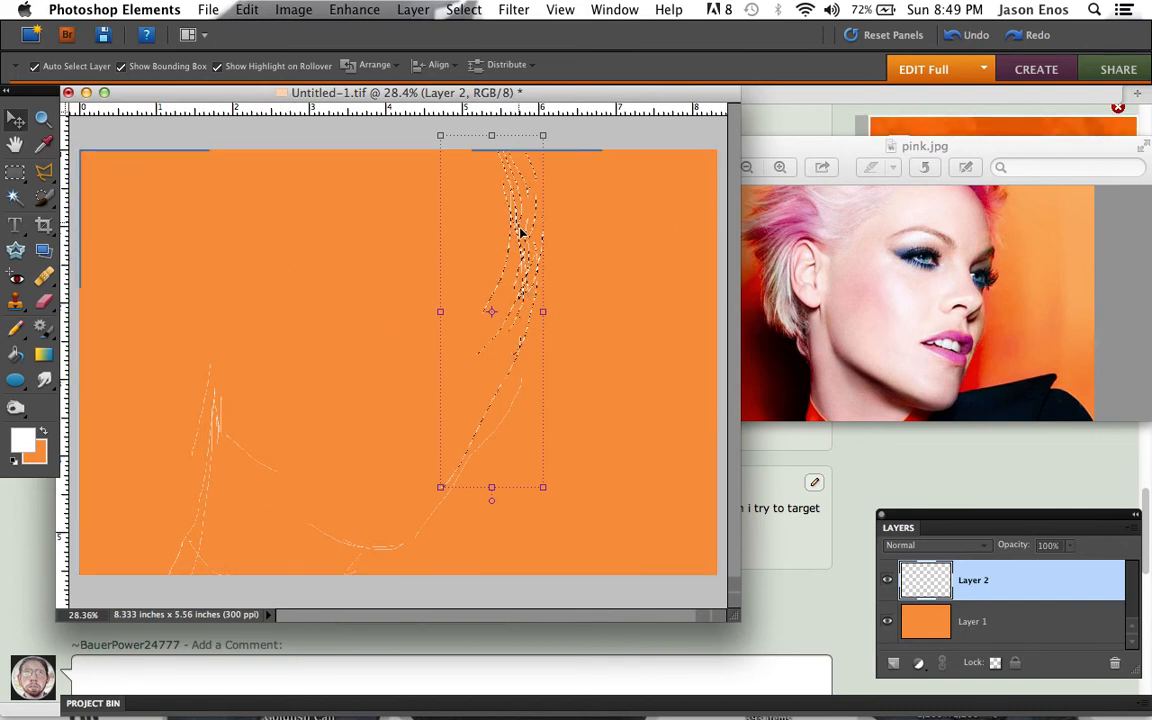
left_click_drag(525, 252, 532, 290)
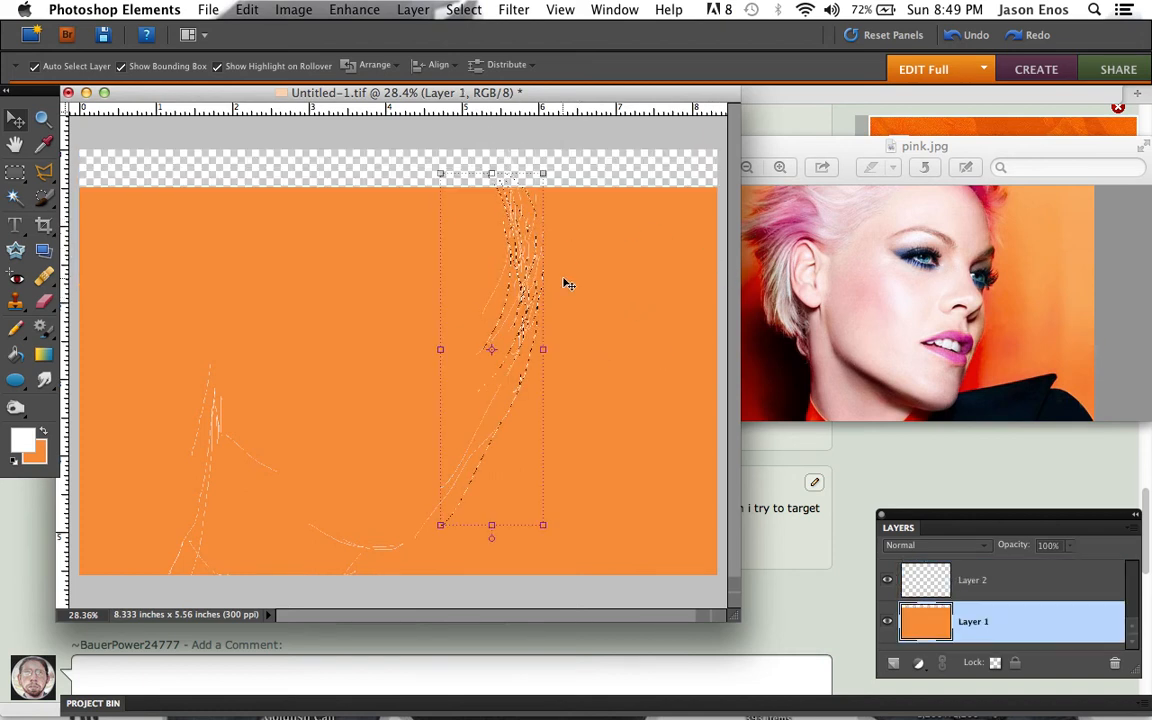
key("super+z")
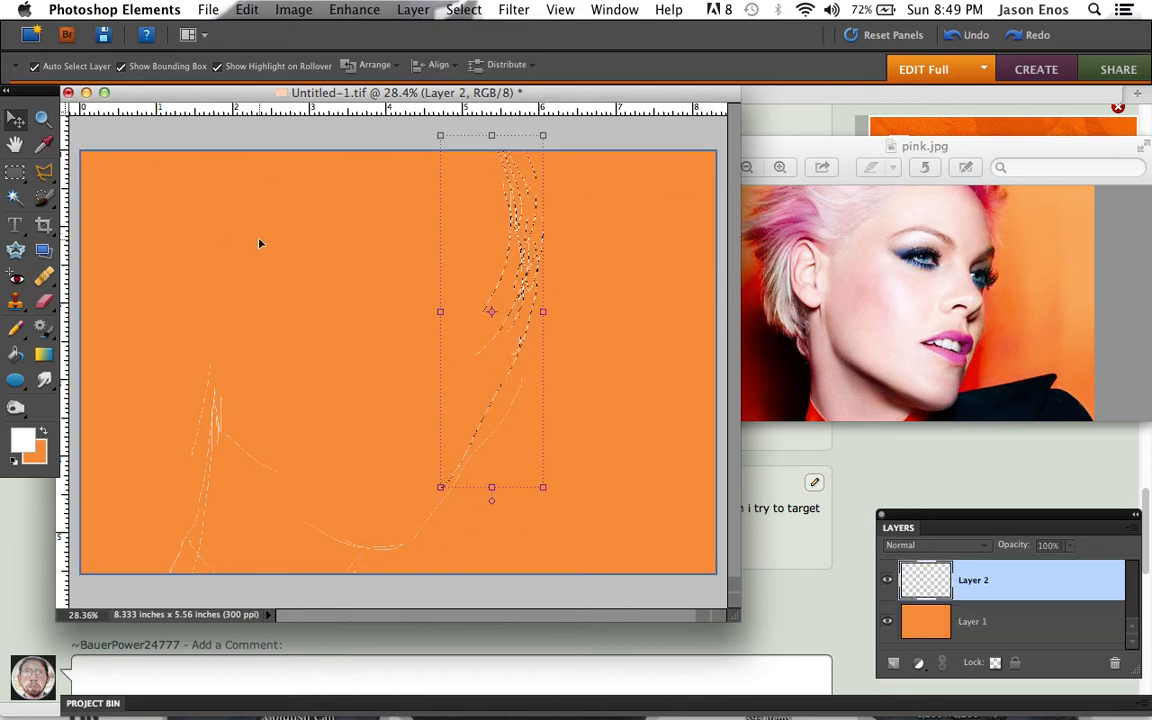
key("super+d")
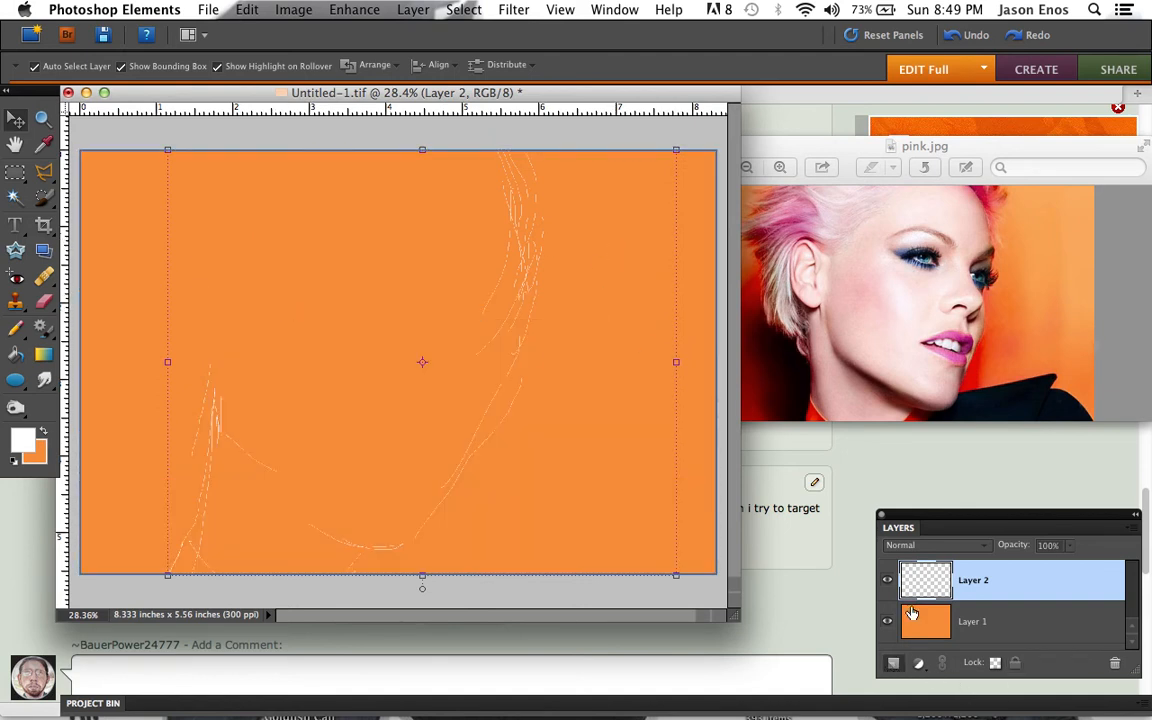
Add a new layer above Layer 2 and set the foreground color to light skin tone ffd4c3 (hue 17, saturation 24%, brightness 100%)
key("super+alt+shift+n")
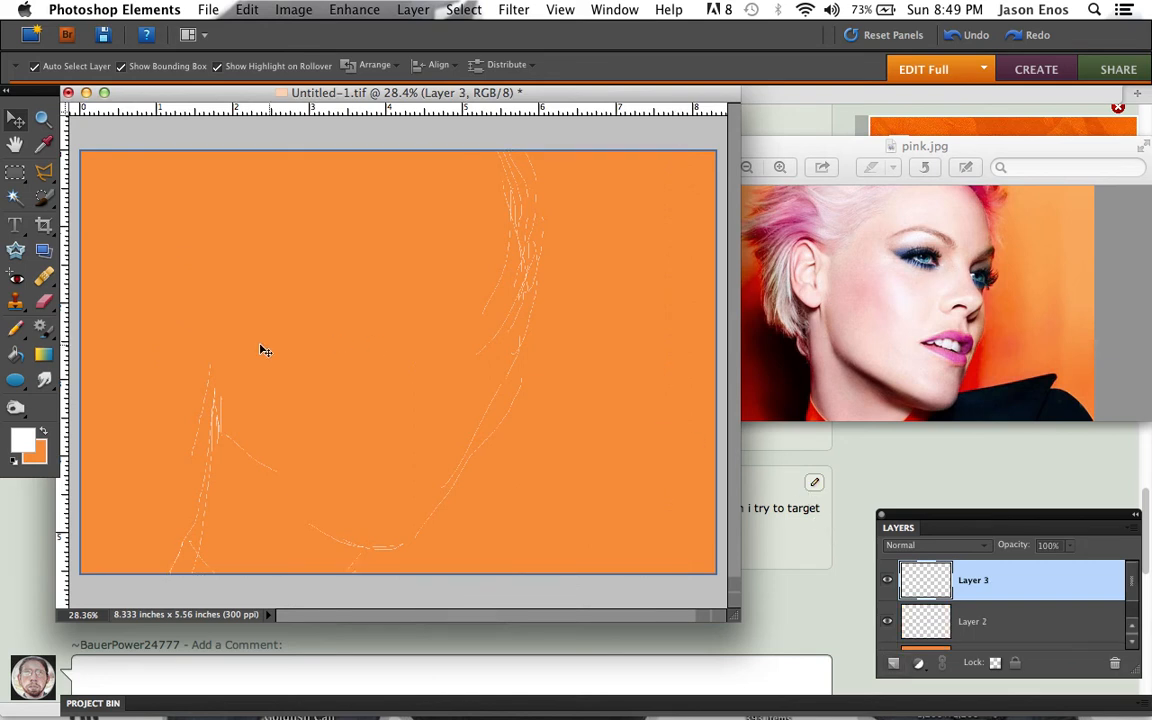
left_click(22, 443)
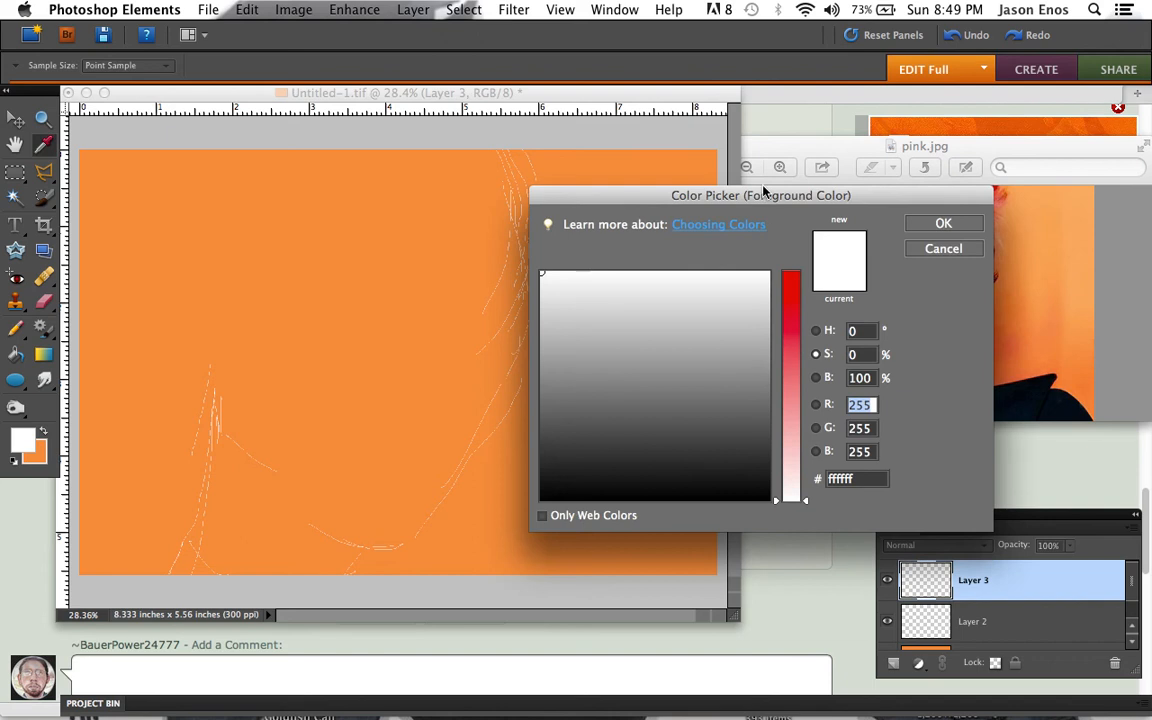
left_click_drag(758, 197, 531, 218)
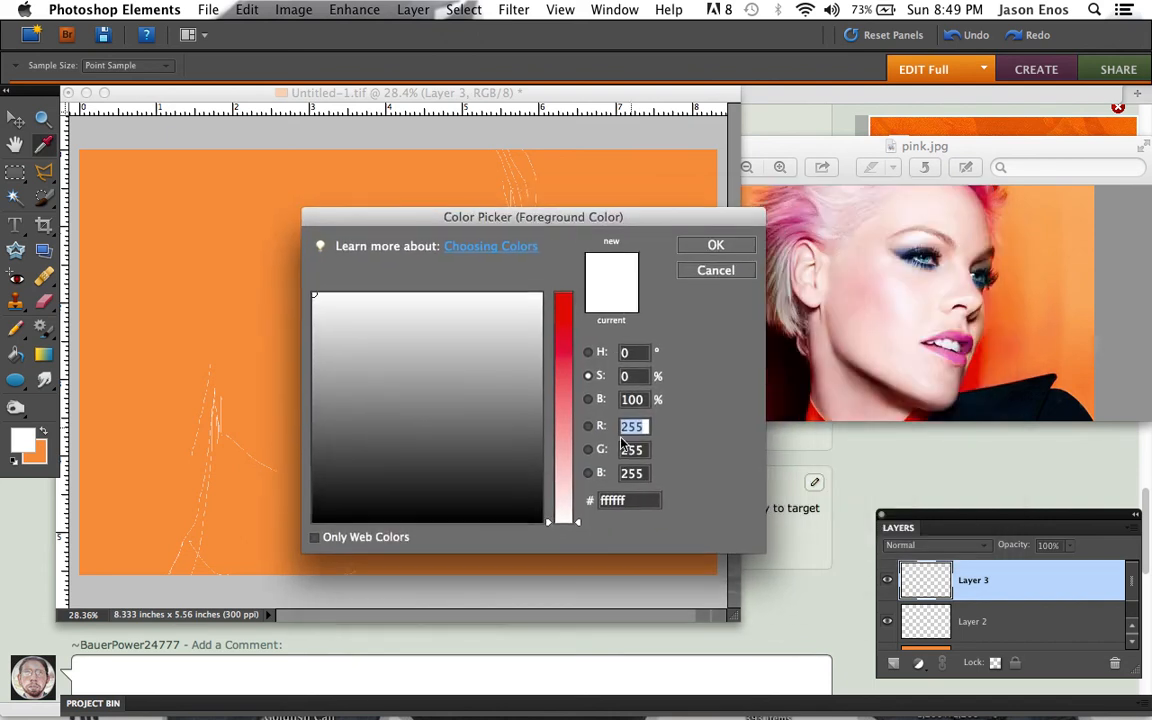
left_click_drag(558, 463, 560, 441)
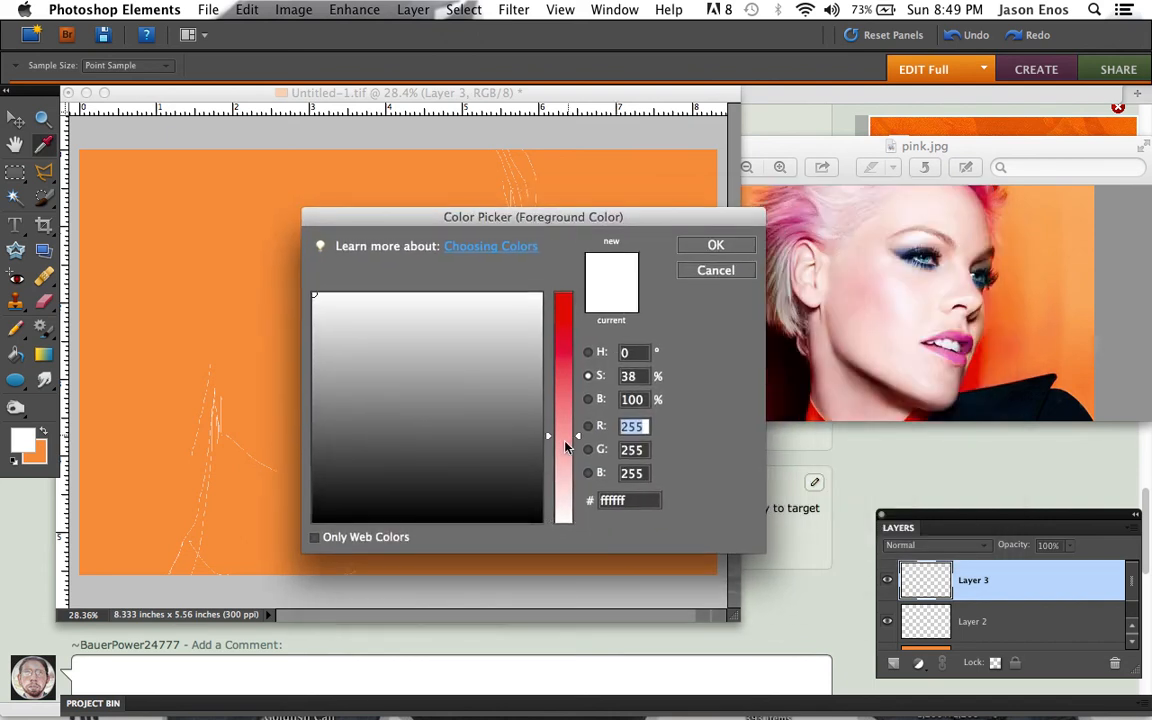
left_click(589, 352)
left_click_drag(583, 525, 583, 514)
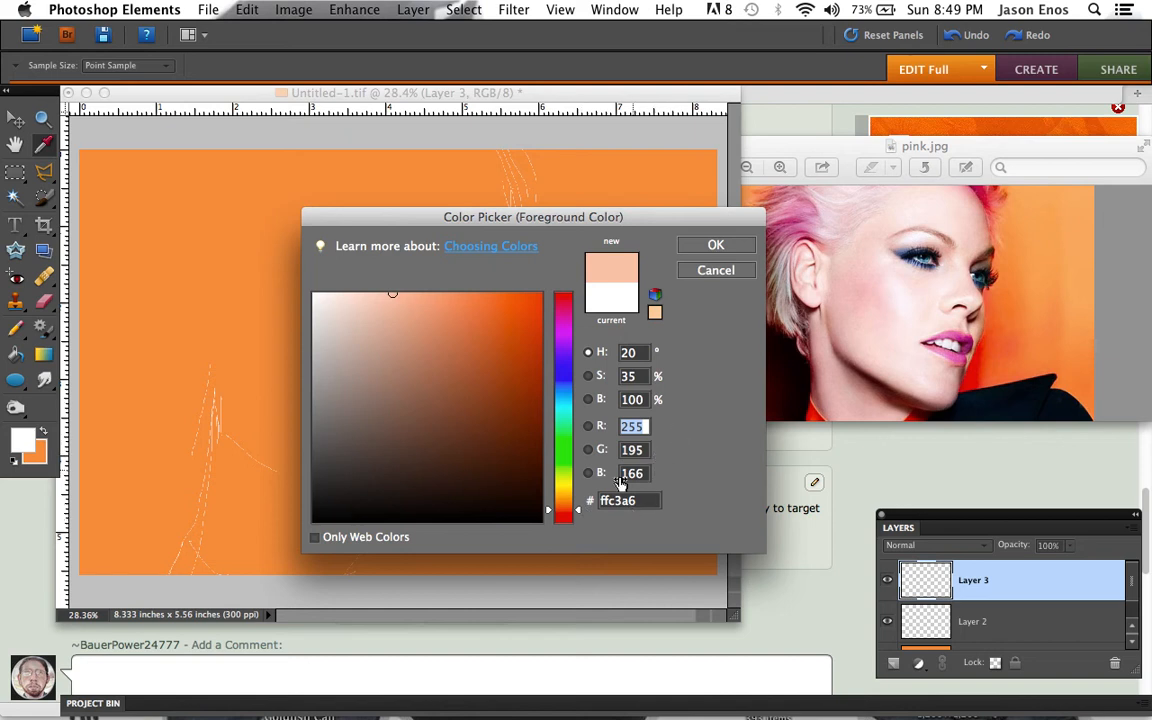
left_click_drag(578, 511, 579, 513)
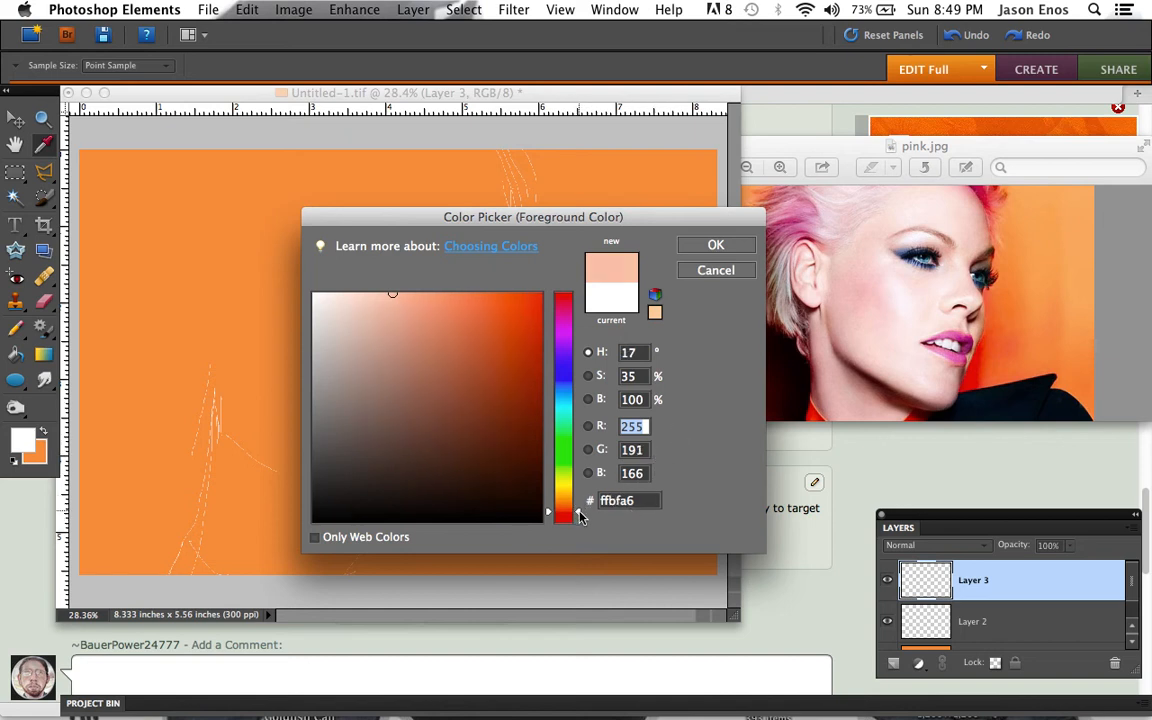
left_click(588, 376)
left_click_drag(580, 444, 582, 472)
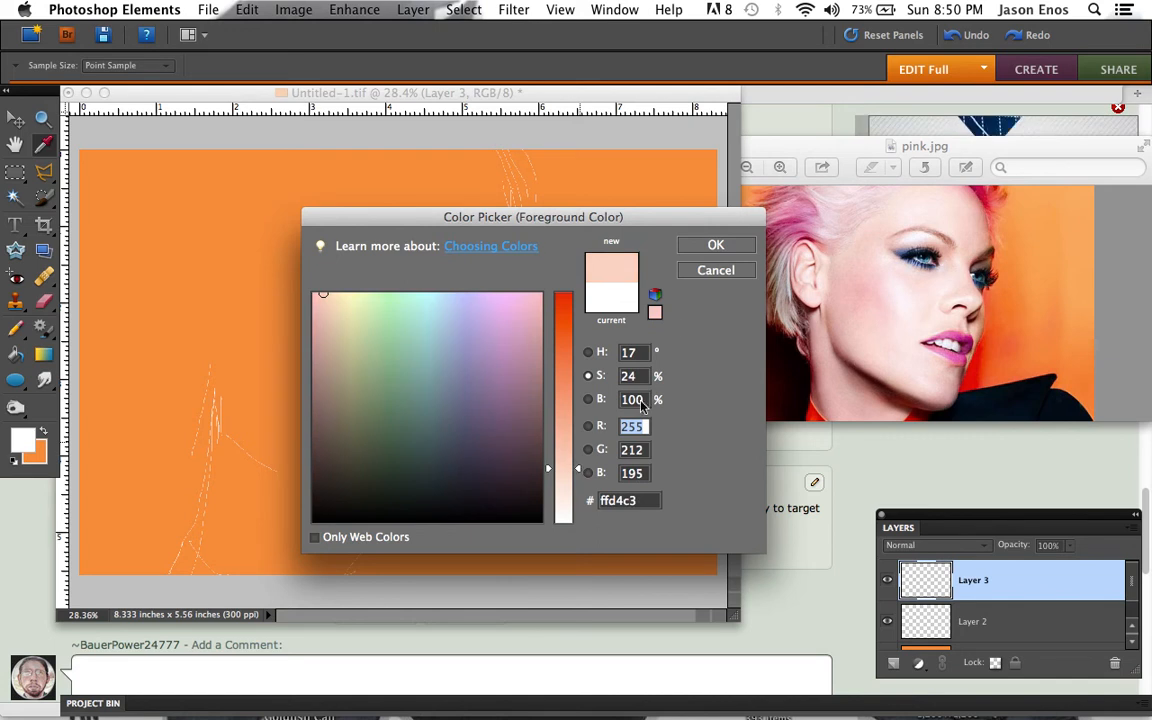
left_click(718, 245)
key("v")
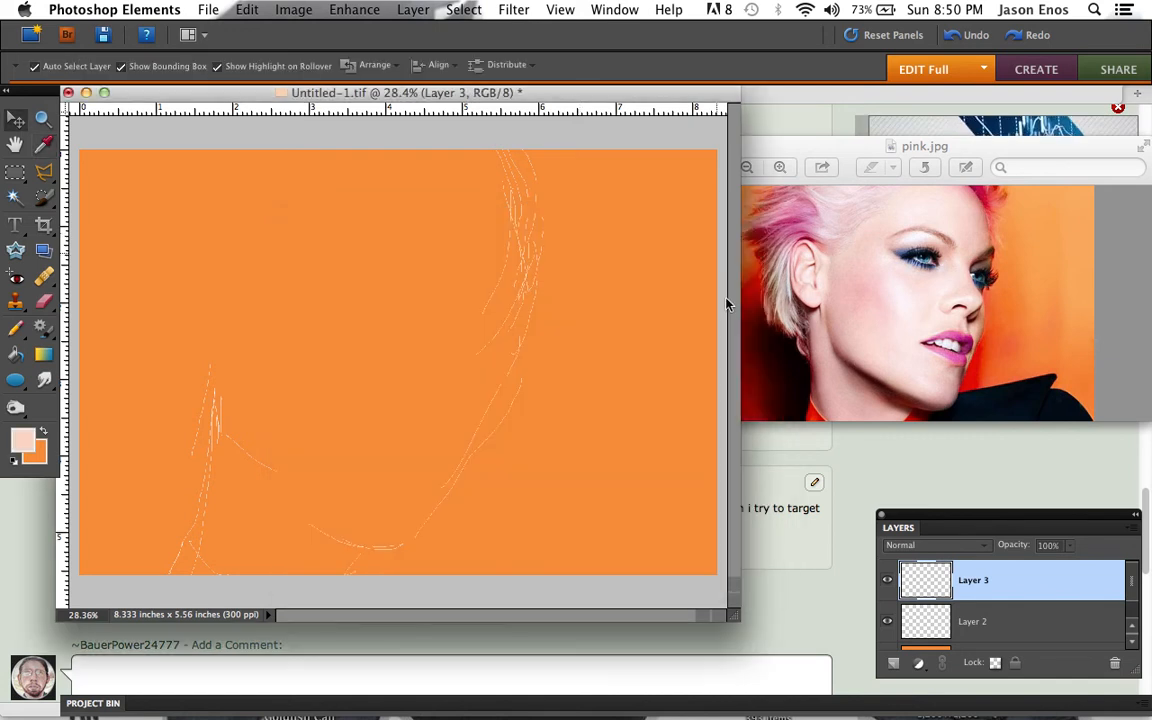
Close the Safari window behind the drawing, return to Photoshop Elements and place the document window between the toolbox and the reference photo
left_click(806, 127)
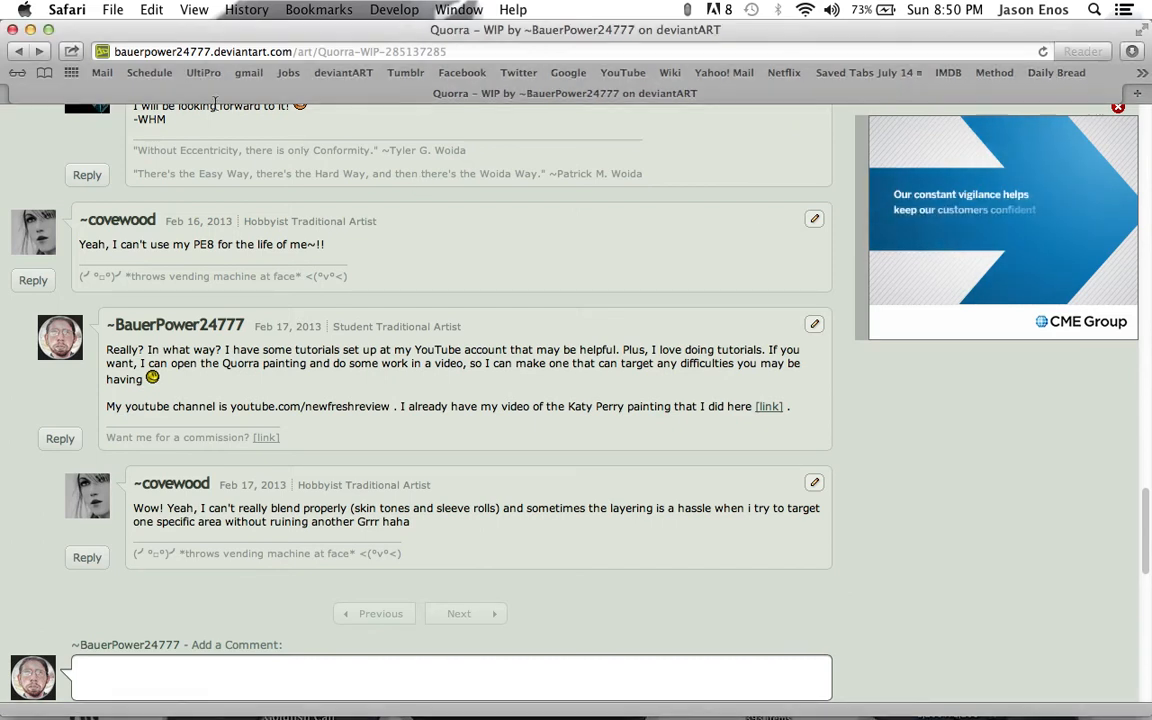
left_click(12, 28)
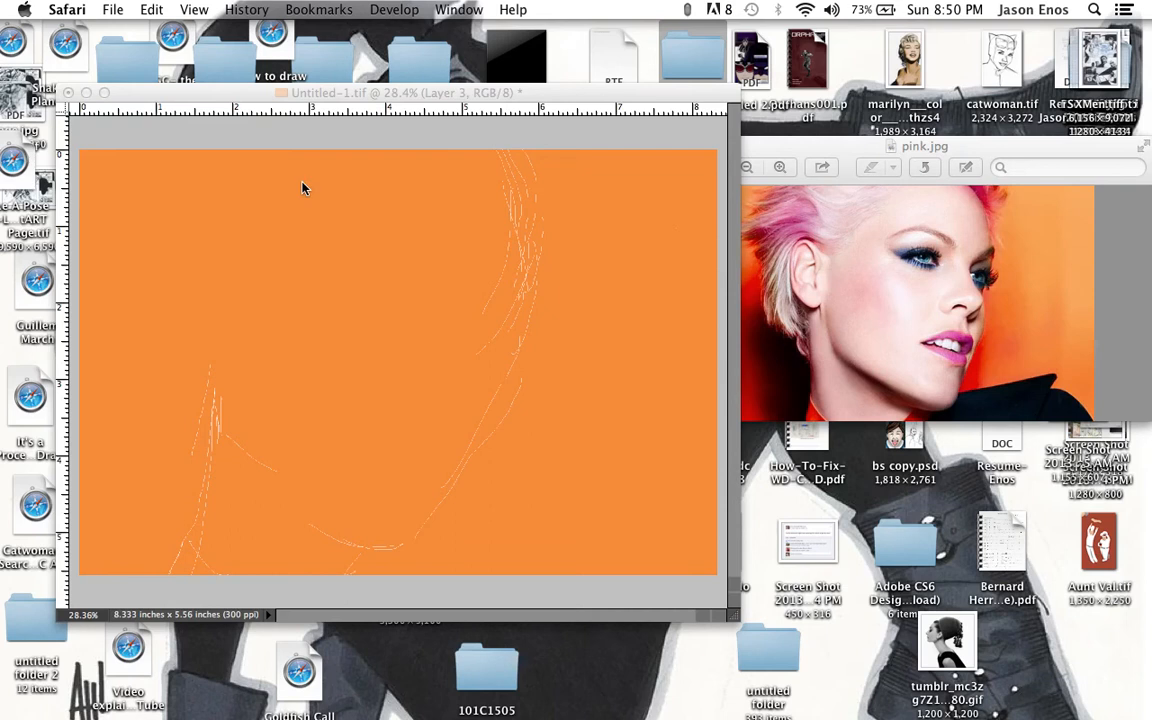
left_click(536, 93)
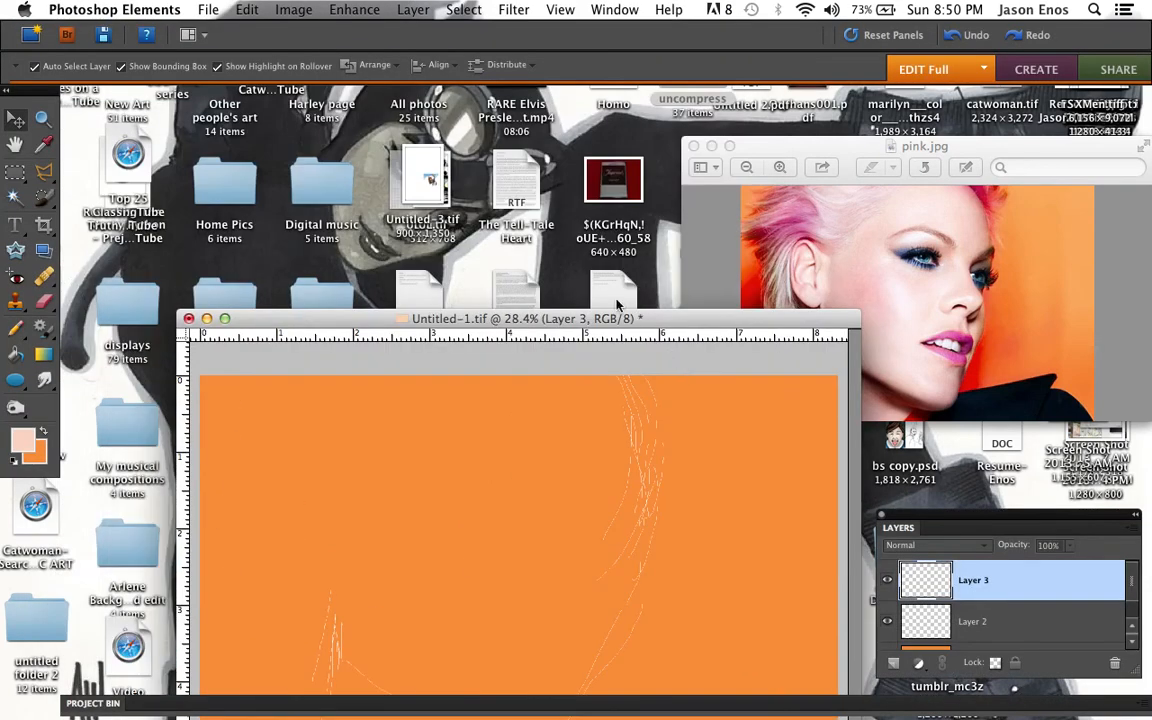
left_click_drag(617, 305, 493, 75)
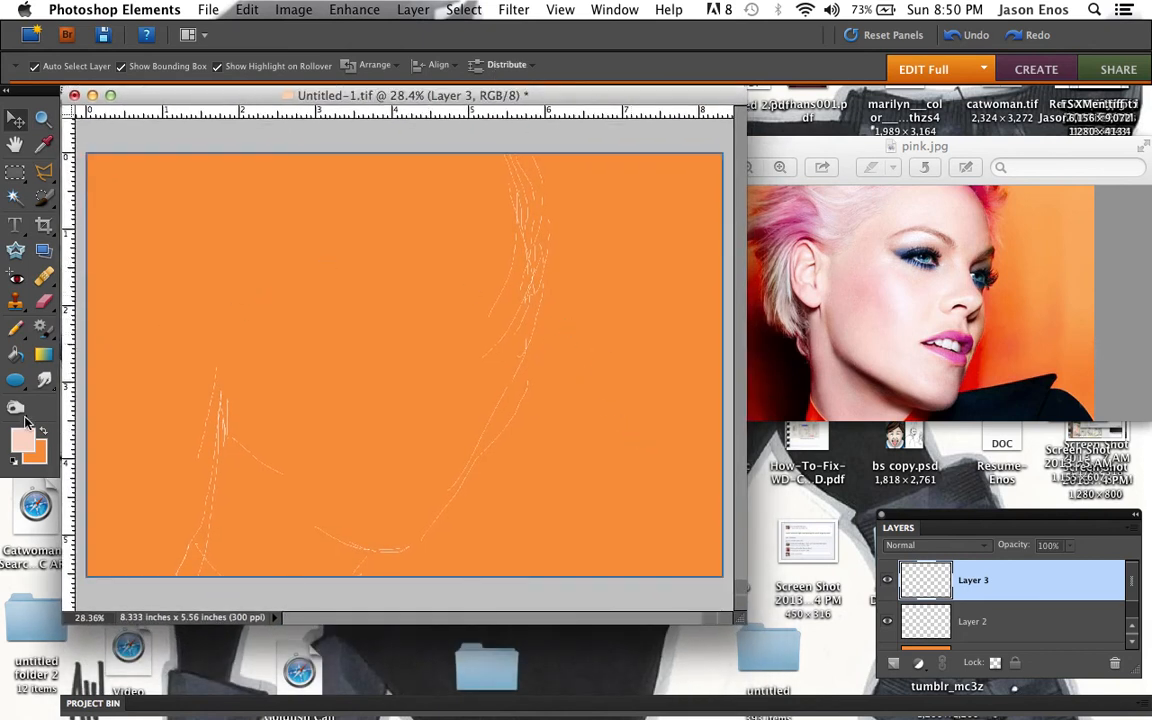
Paint a light skin-tone strip along the inside of the forehead contour on Layer 3 with the 100 px Brush at 100% opacity
left_click(22, 332)
left_click_drag(27, 345, 60, 298)
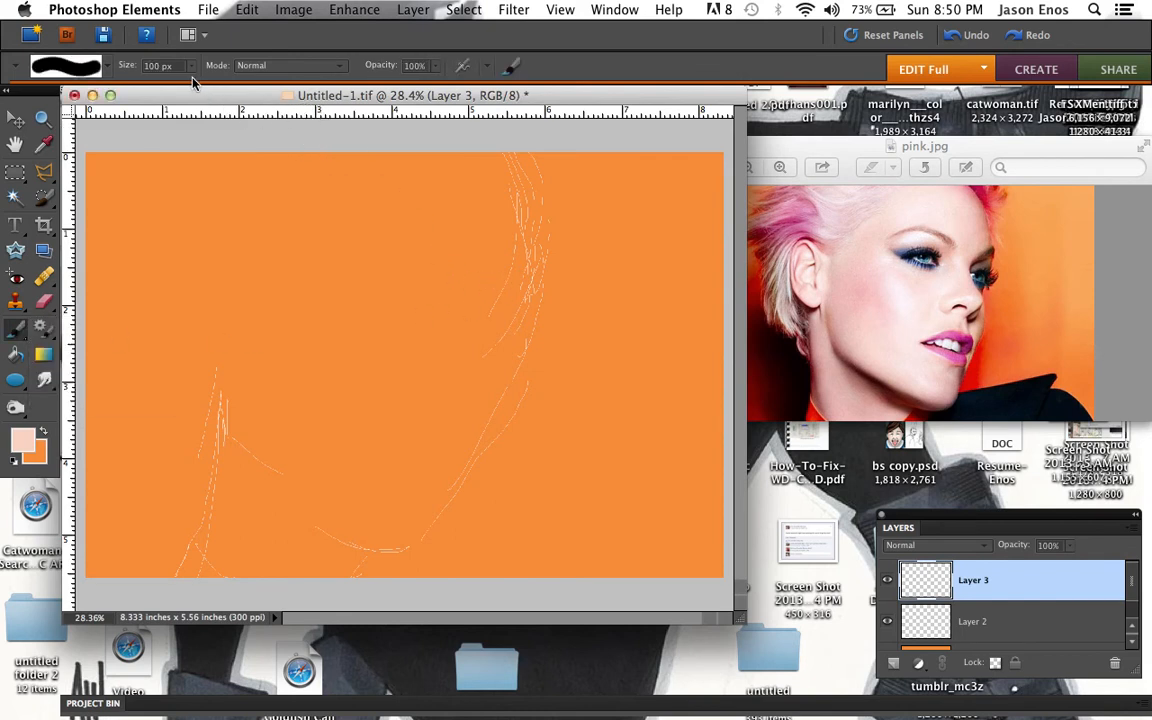
left_click(434, 68)
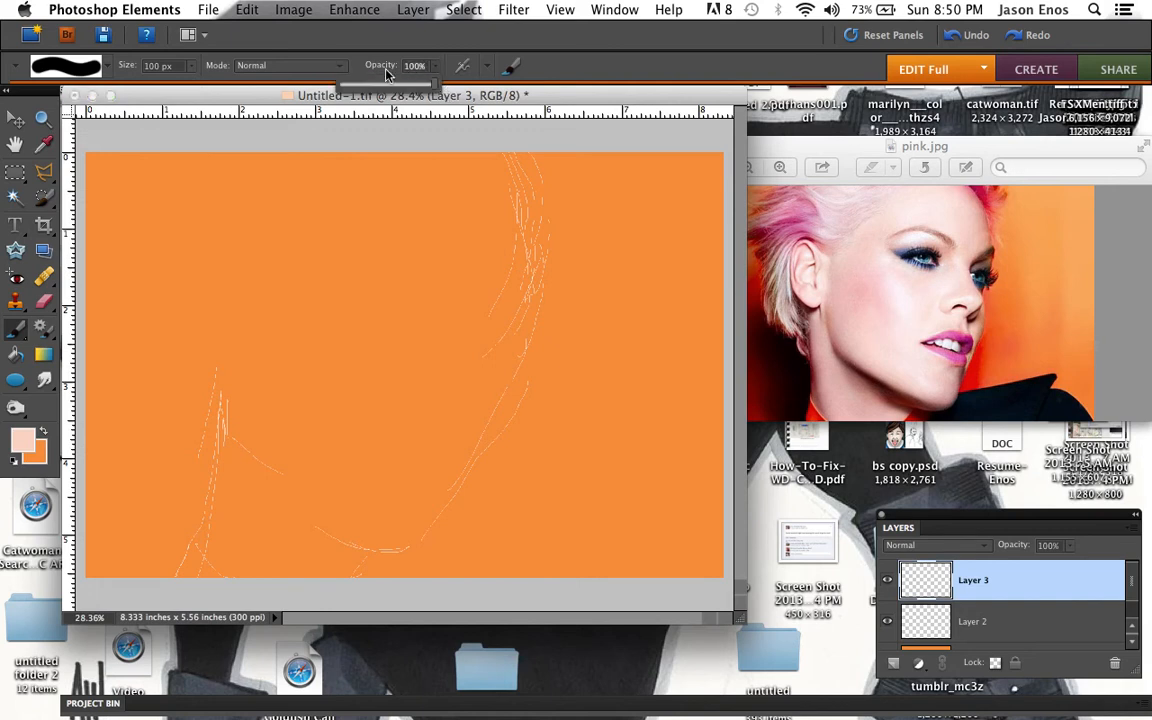
left_click(435, 63)
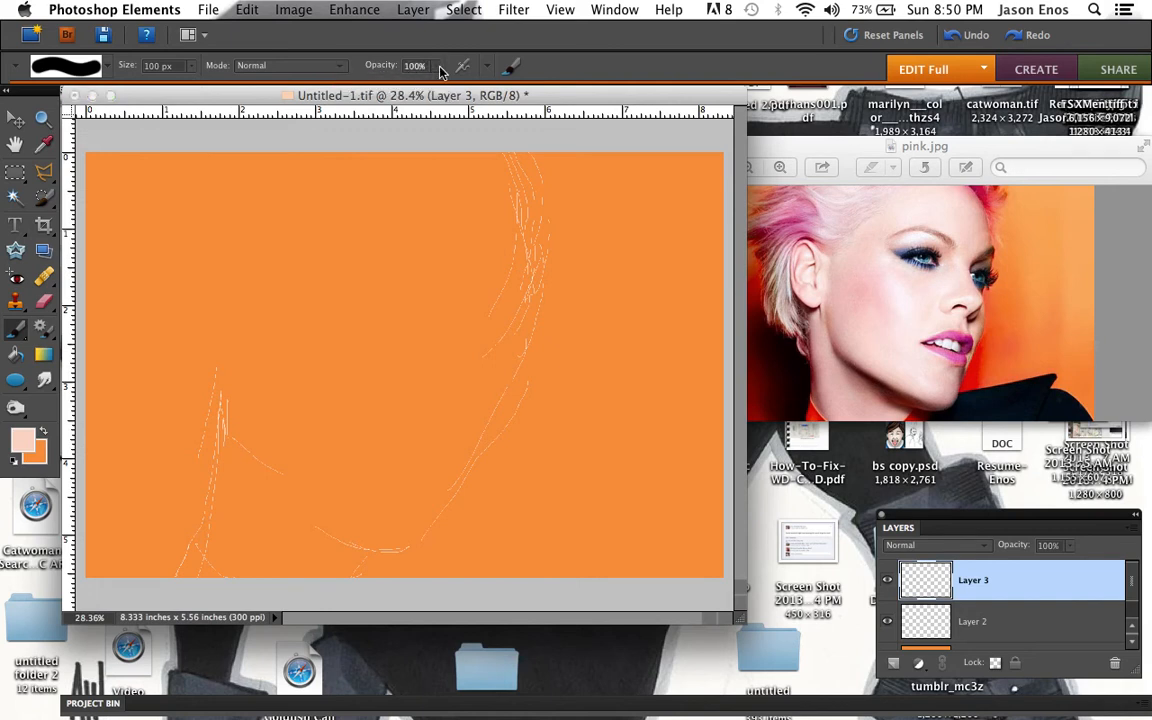
left_click(483, 167)
left_click_drag(485, 168, 504, 281)
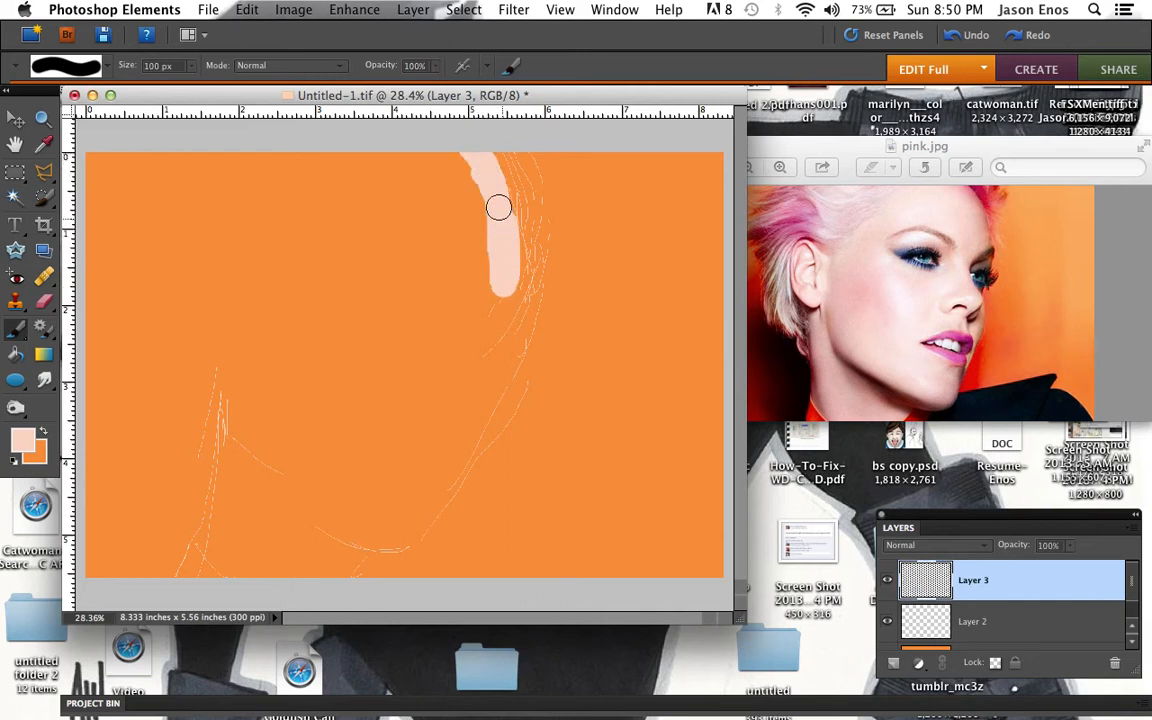
mouse_move(475, 176)
left_mouse_down()
mouse_move(458, 167)
mouse_move(478, 252)
left_mouse_up()
mouse_move(458, 160)
left_mouse_down()
mouse_move(480, 278)
mouse_move(486, 267)
left_mouse_up()
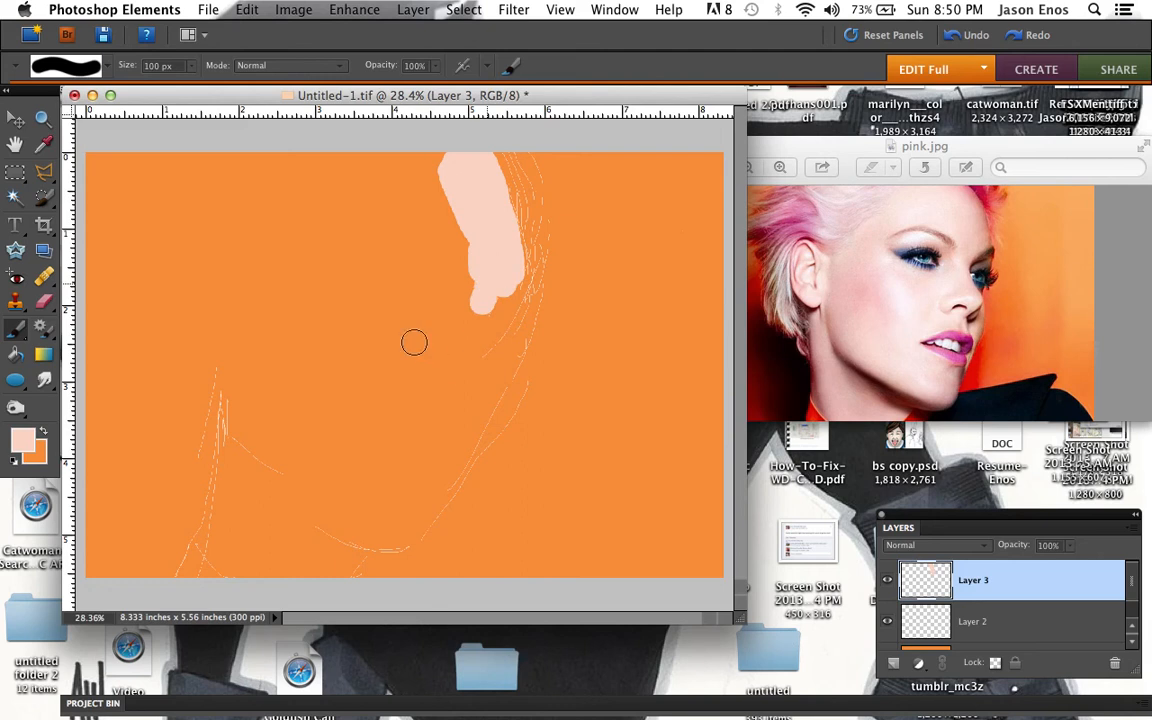
Block in the middle of the face, the cheek and the jaw down to the chin line with the light skin tone
mouse_move(310, 330)
left_mouse_down()
mouse_move(358, 312)
mouse_move(358, 378)
mouse_move(383, 340)
mouse_move(382, 372)
mouse_move(400, 387)
mouse_move(410, 348)
mouse_move(386, 338)
mouse_move(414, 304)
mouse_move(361, 301)
mouse_move(346, 288)
mouse_move(362, 297)
mouse_move(369, 258)
mouse_move(326, 278)
mouse_move(372, 247)
mouse_move(448, 254)
mouse_move(469, 360)
mouse_move(479, 349)
mouse_move(450, 431)
mouse_move(385, 391)
mouse_move(410, 356)
mouse_move(429, 364)
mouse_move(409, 357)
mouse_move(441, 353)
mouse_move(399, 369)
mouse_move(332, 327)
left_mouse_up()
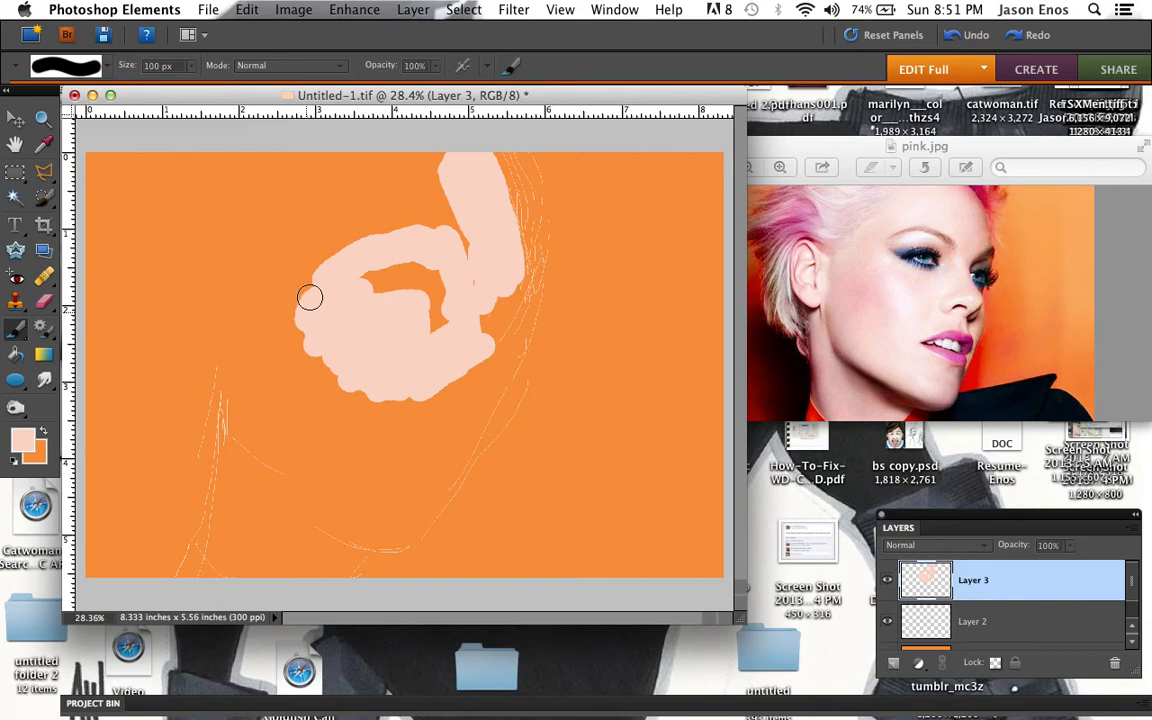
mouse_move(285, 290)
left_mouse_down()
mouse_move(276, 344)
mouse_move(276, 419)
mouse_move(342, 496)
left_mouse_up()
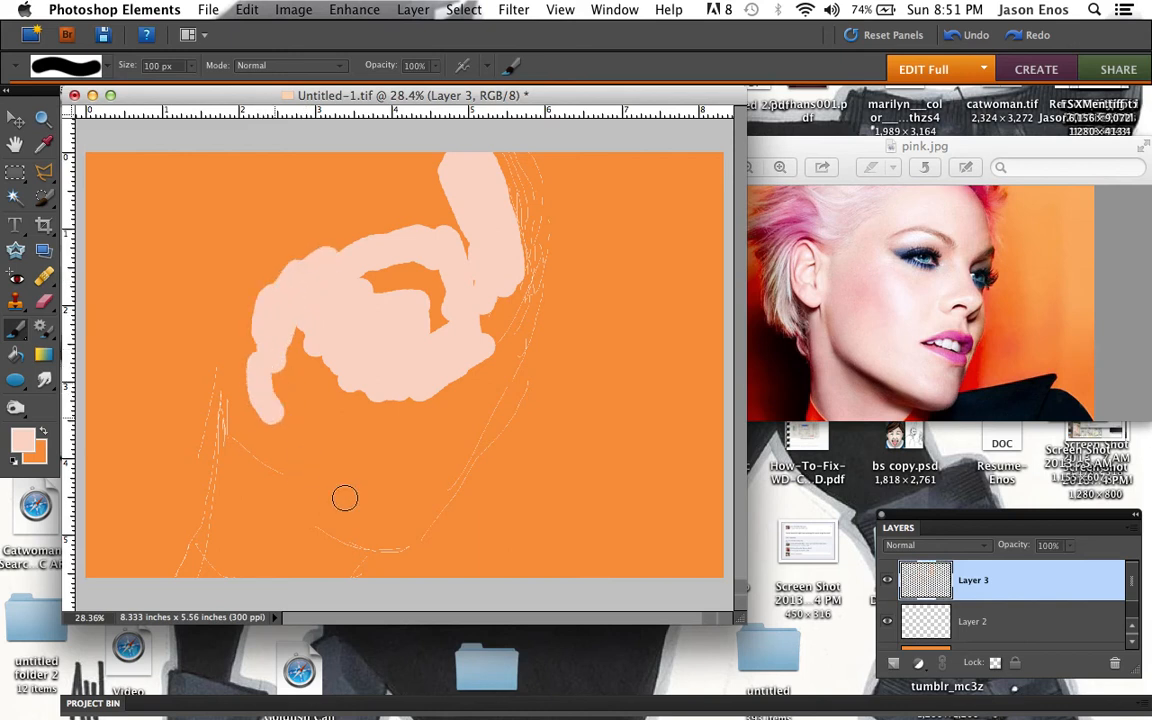
left_click_drag(397, 537, 359, 525)
mouse_move(303, 486)
left_mouse_down()
mouse_move(261, 439)
mouse_move(258, 357)
mouse_move(270, 317)
mouse_move(272, 417)
mouse_move(267, 318)
mouse_move(264, 410)
mouse_move(265, 344)
mouse_move(287, 310)
mouse_move(293, 385)
mouse_move(304, 362)
mouse_move(299, 392)
mouse_move(335, 347)
mouse_move(319, 447)
mouse_move(329, 457)
mouse_move(348, 397)
mouse_move(373, 371)
mouse_move(380, 445)
mouse_move(367, 453)
mouse_move(379, 402)
mouse_move(393, 509)
left_mouse_up()
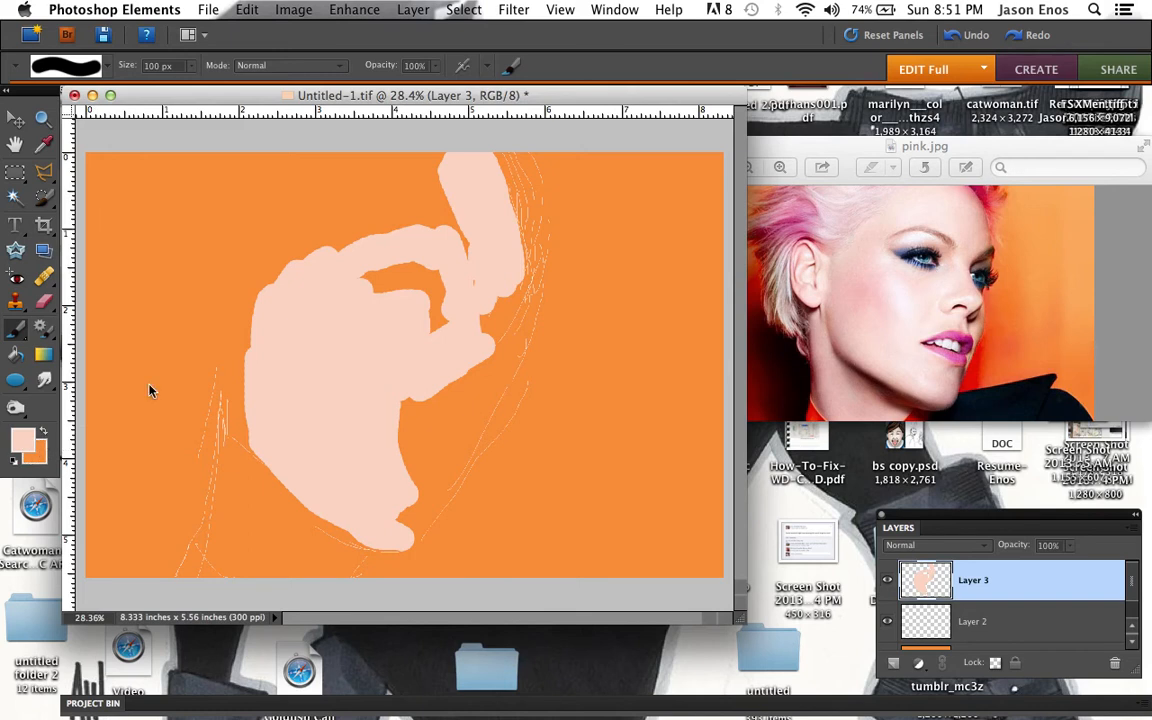
Set the foreground color to blush pink e59393 (hue 0, saturation 36%, brightness 90%)
left_click(22, 440)
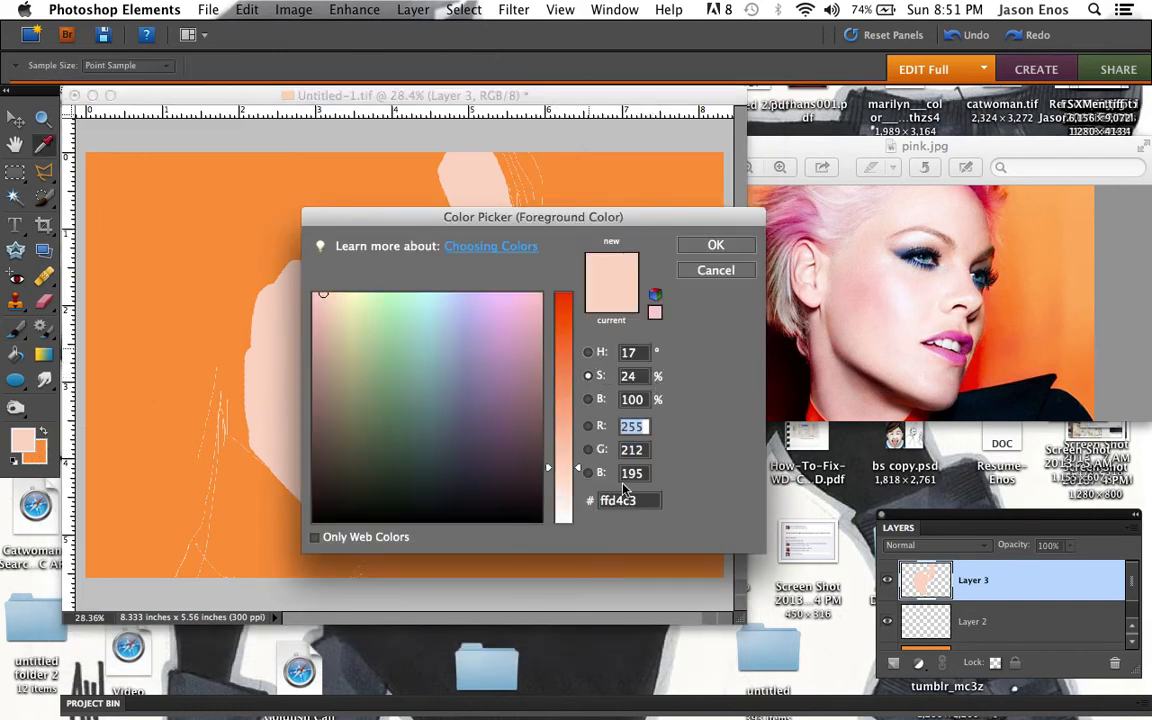
left_click(588, 352)
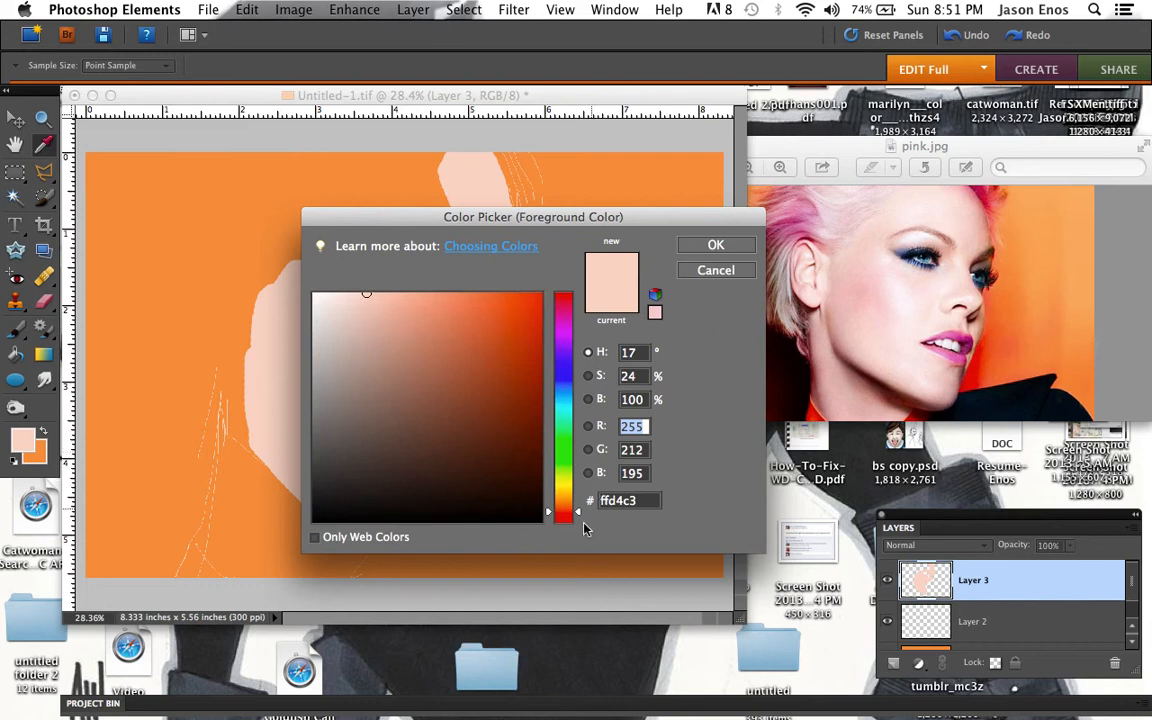
left_click_drag(580, 520, 583, 527)
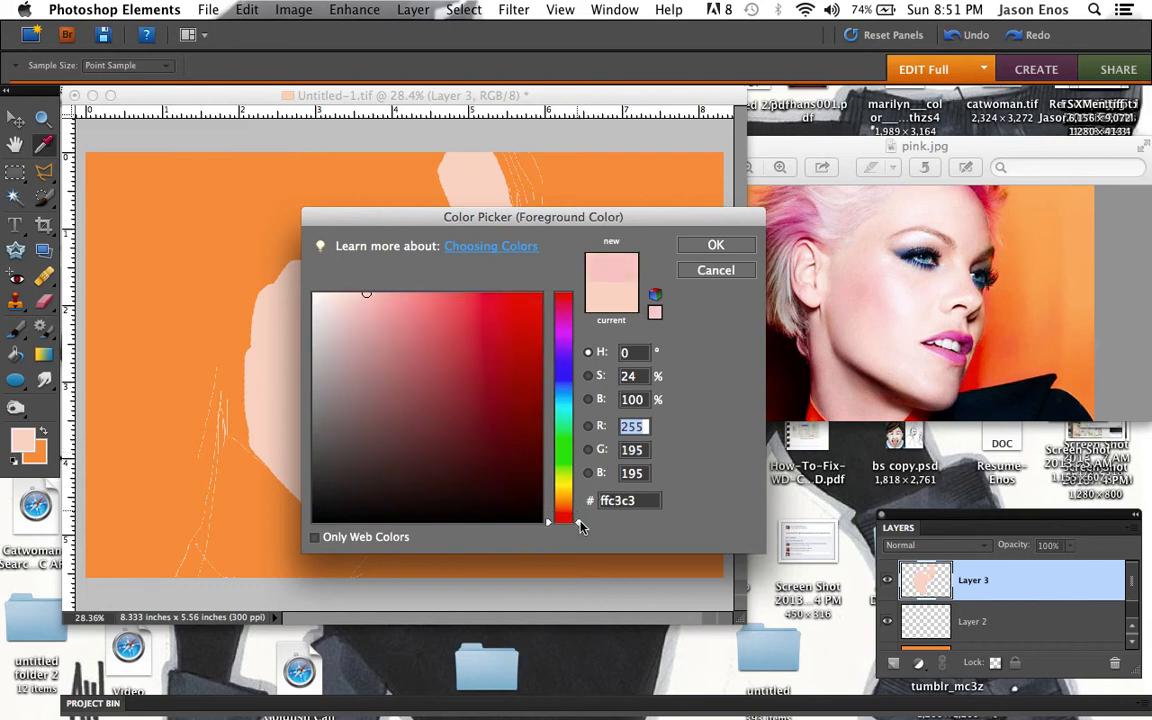
left_click(589, 376)
left_click_drag(585, 473, 576, 445)
left_click(590, 400)
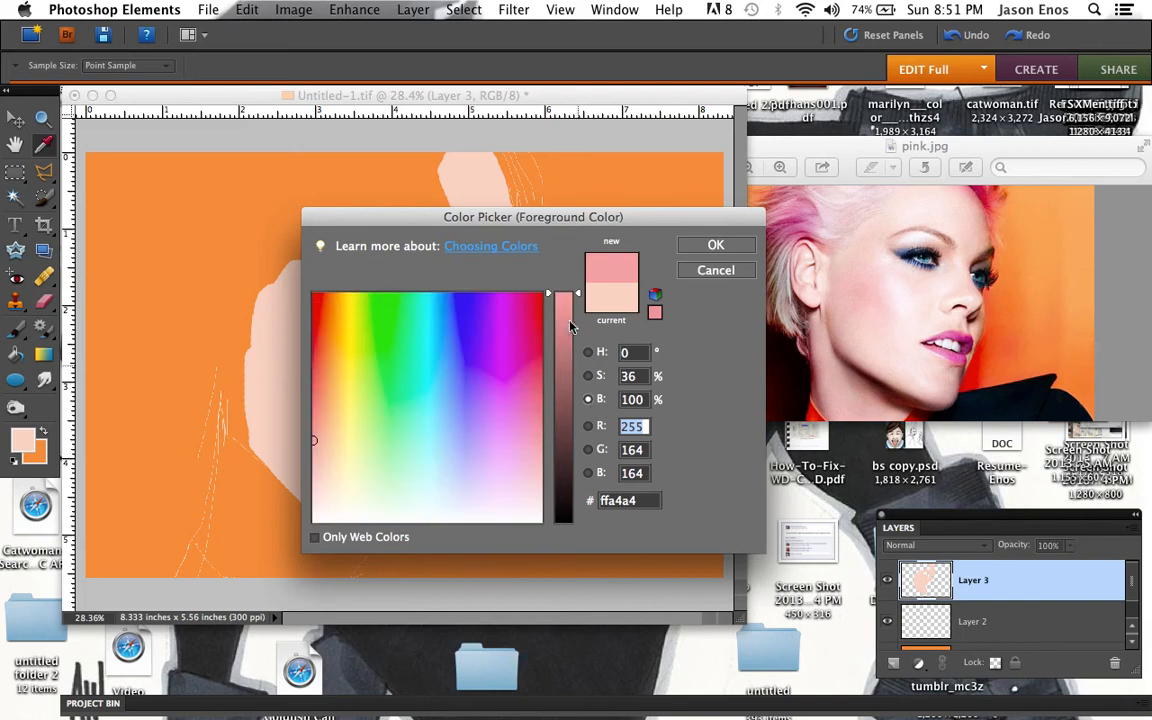
left_click_drag(580, 302, 579, 318)
left_click(700, 247)
Choose the soft round 100 px brush from the Basic Brushes set for the Brush tool
key("b")
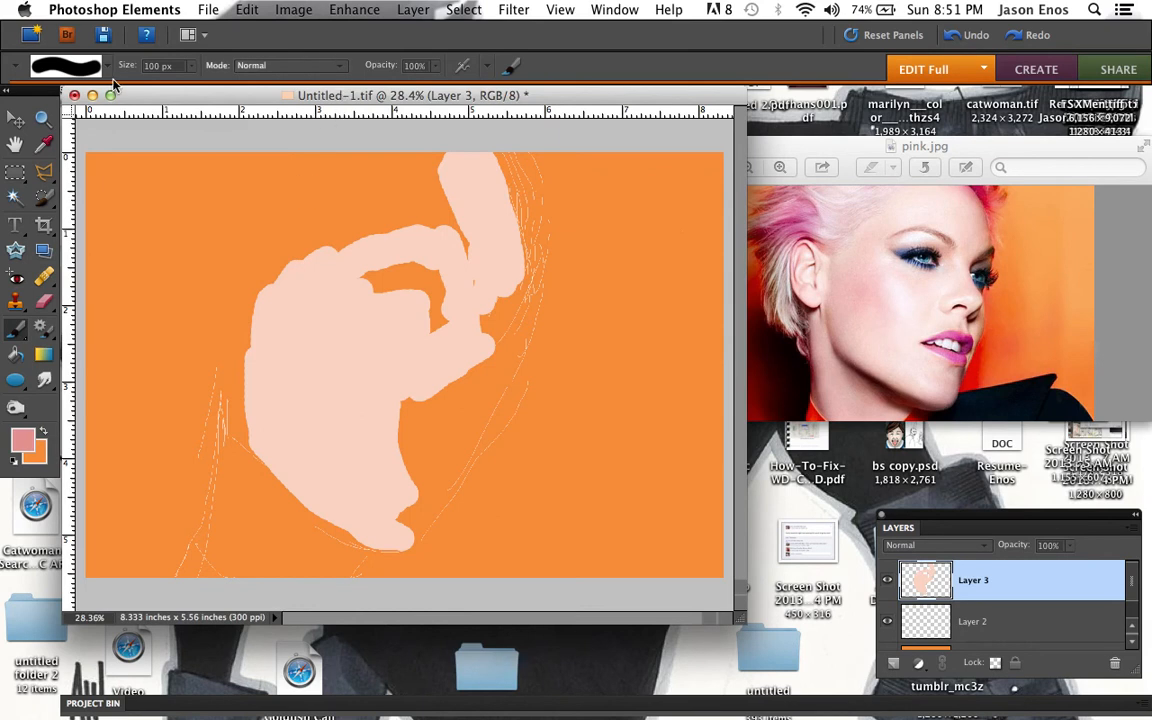
left_click(100, 70)
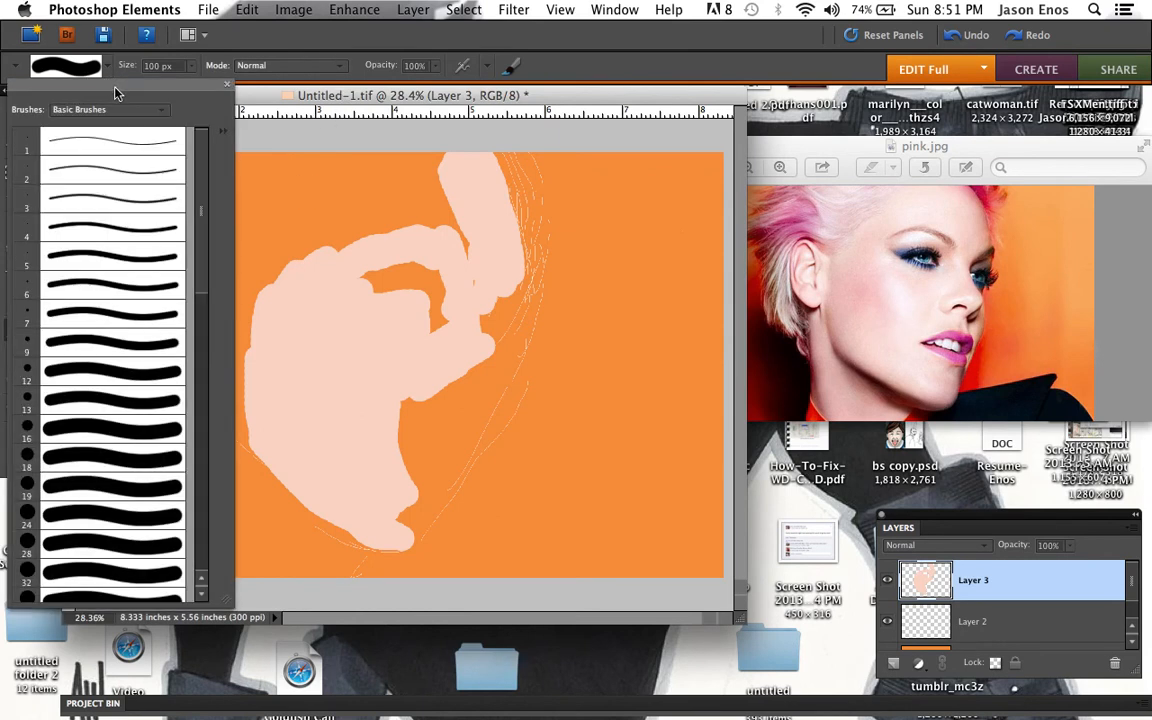
mouse_move(202, 147)
left_mouse_down()
mouse_move(206, 430)
mouse_move(225, 513)
left_mouse_up()
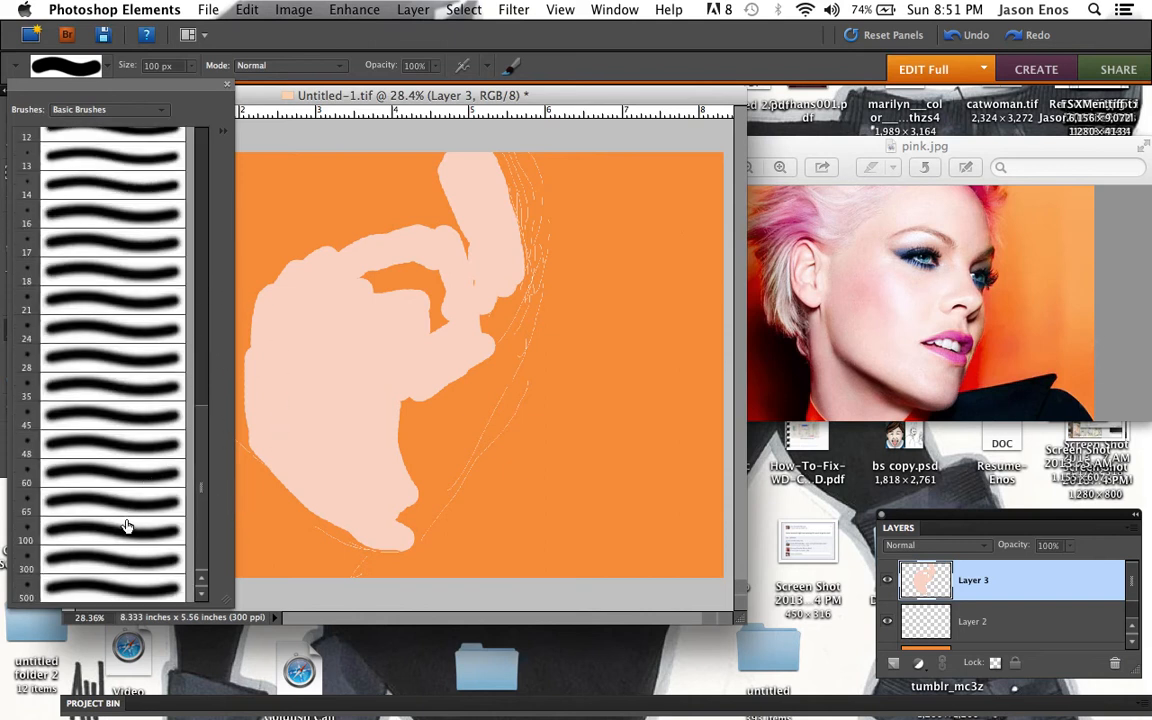
left_click(134, 539)
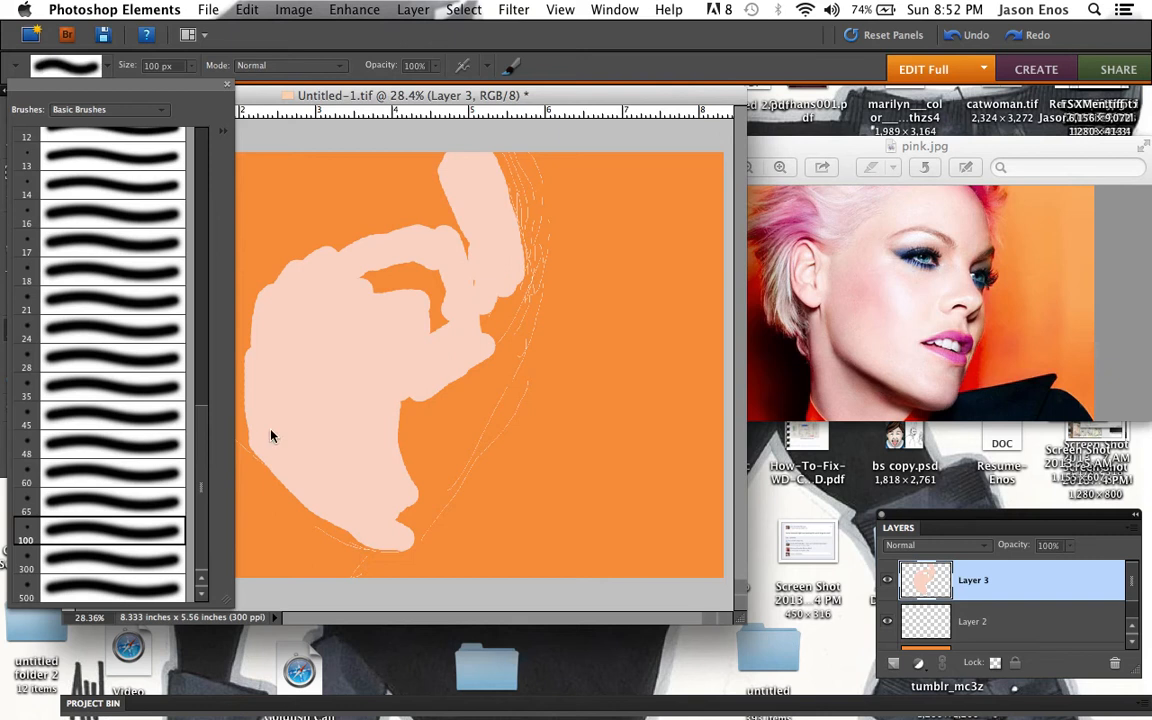
left_click(203, 73)
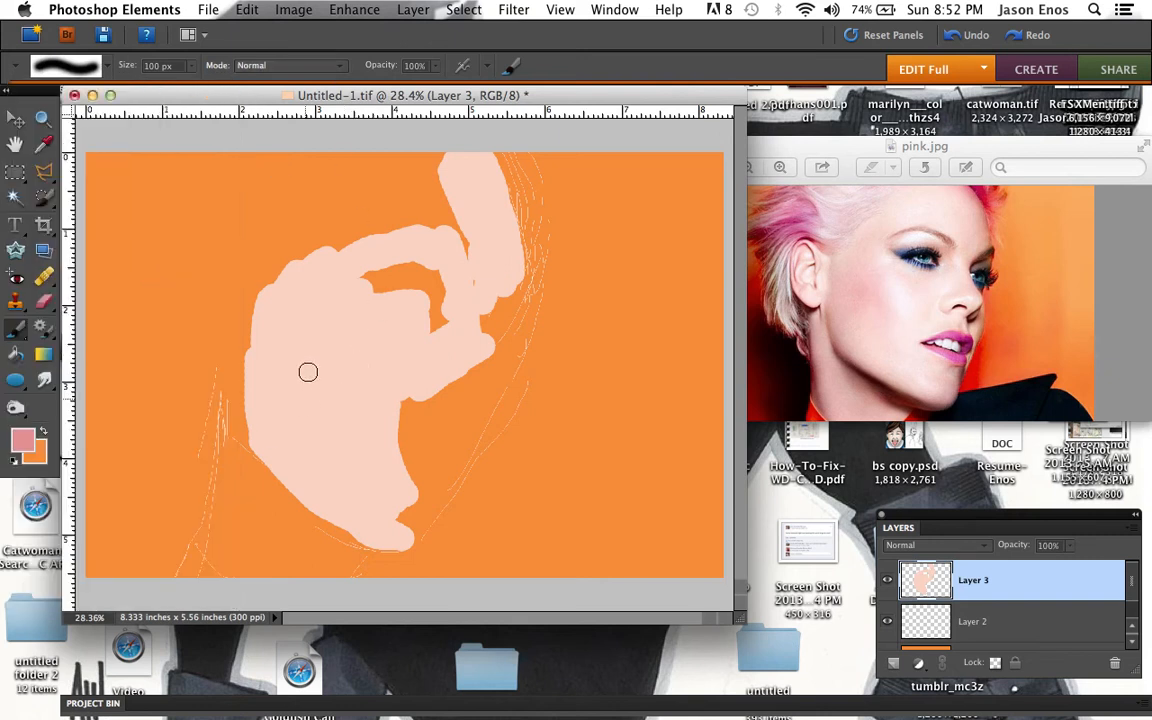
Test a pink dab on the cheek, undo it and lower the brush opacity to 20%
mouse_move(283, 359)
left_mouse_down()
mouse_move(296, 334)
mouse_move(303, 363)
mouse_move(321, 352)
mouse_move(322, 365)
left_mouse_up()
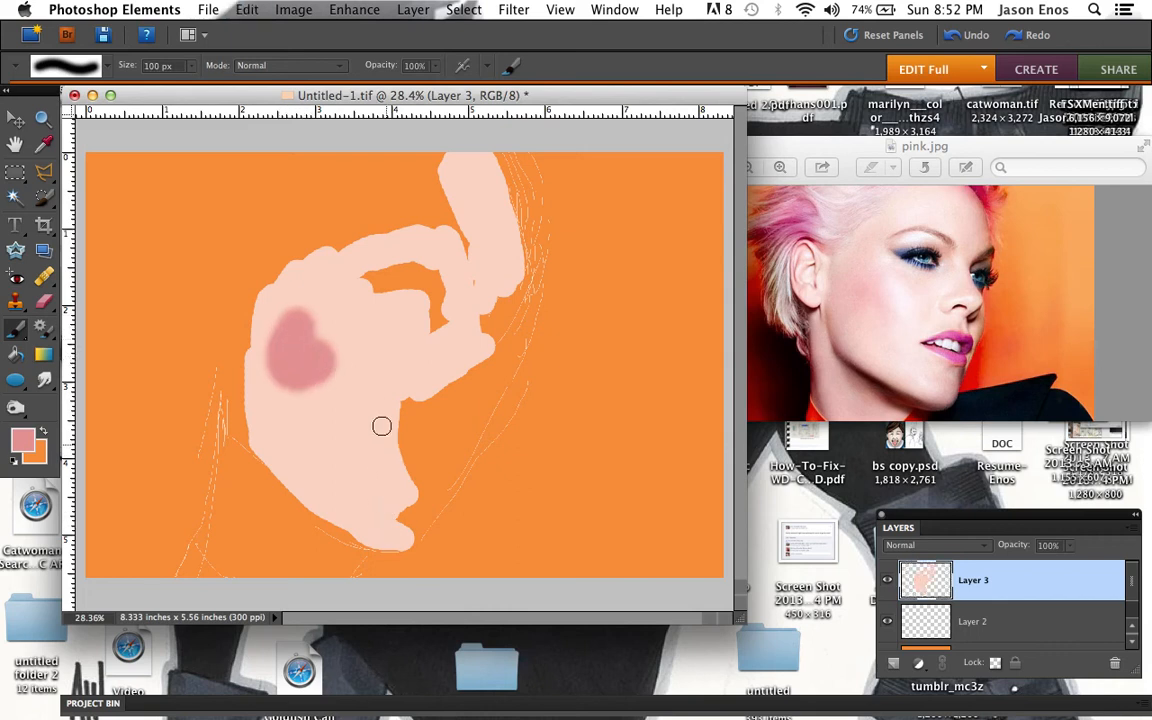
key("super+z")
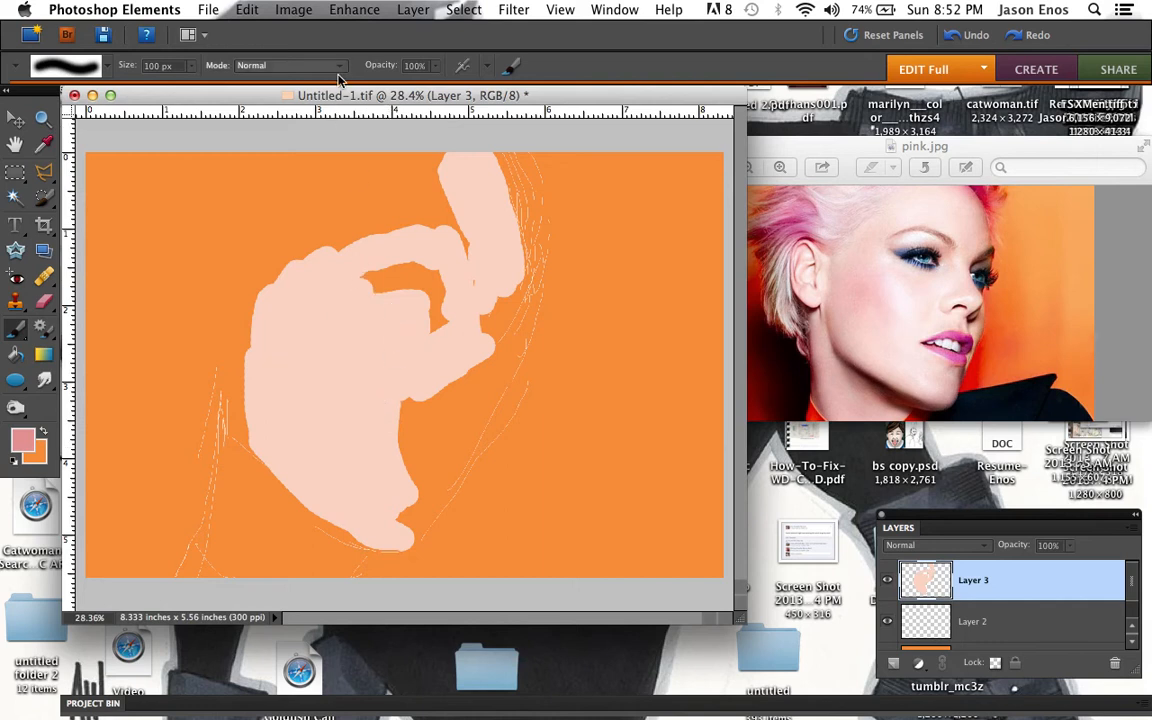
left_click_drag(432, 67, 400, 94)
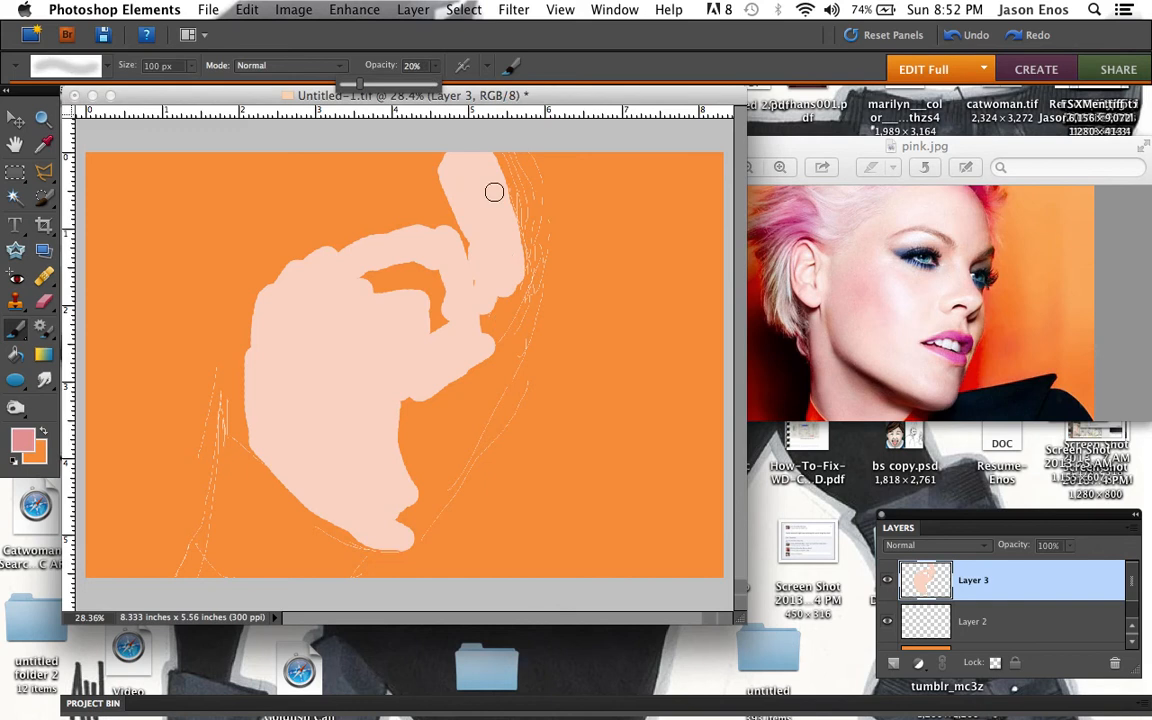
Move the document window slightly lower and shade soft pink blush on the cheek and around the eye gap, using 400 px and 300 px brush sizes
left_click_drag(550, 100, 542, 171)
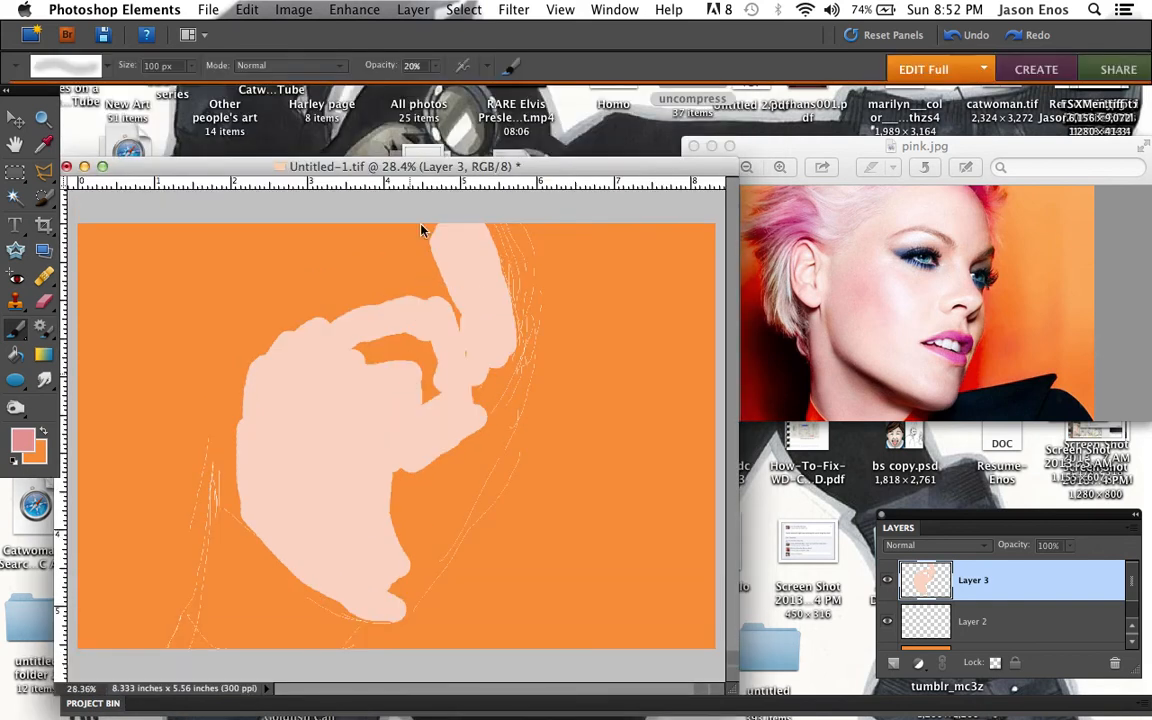
left_click_drag(435, 172, 433, 119)
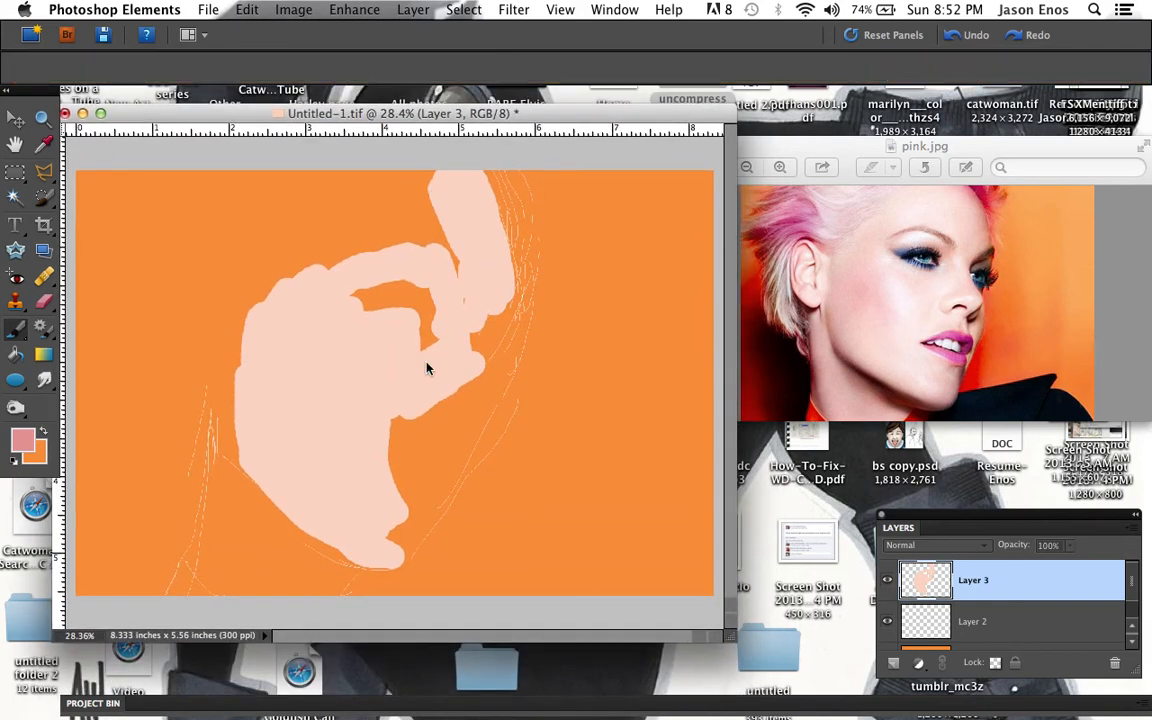
key("bracketright")
key("bracketright")
key("bracketright")
key("bracketright")
key("bracketright")
key("bracketright")
key("bracketright")
key("bracketright")
key("bracketright")
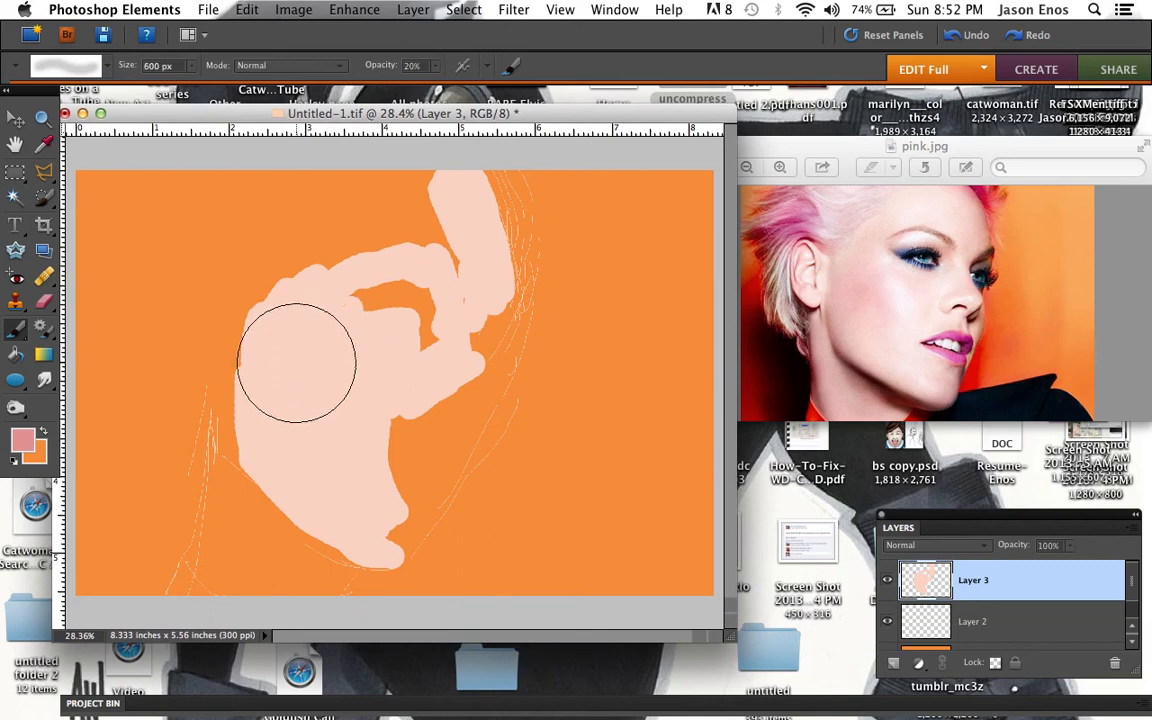
key("bracketleft")
key("bracketleft")
key("bracketleft")
key("bracketleft")
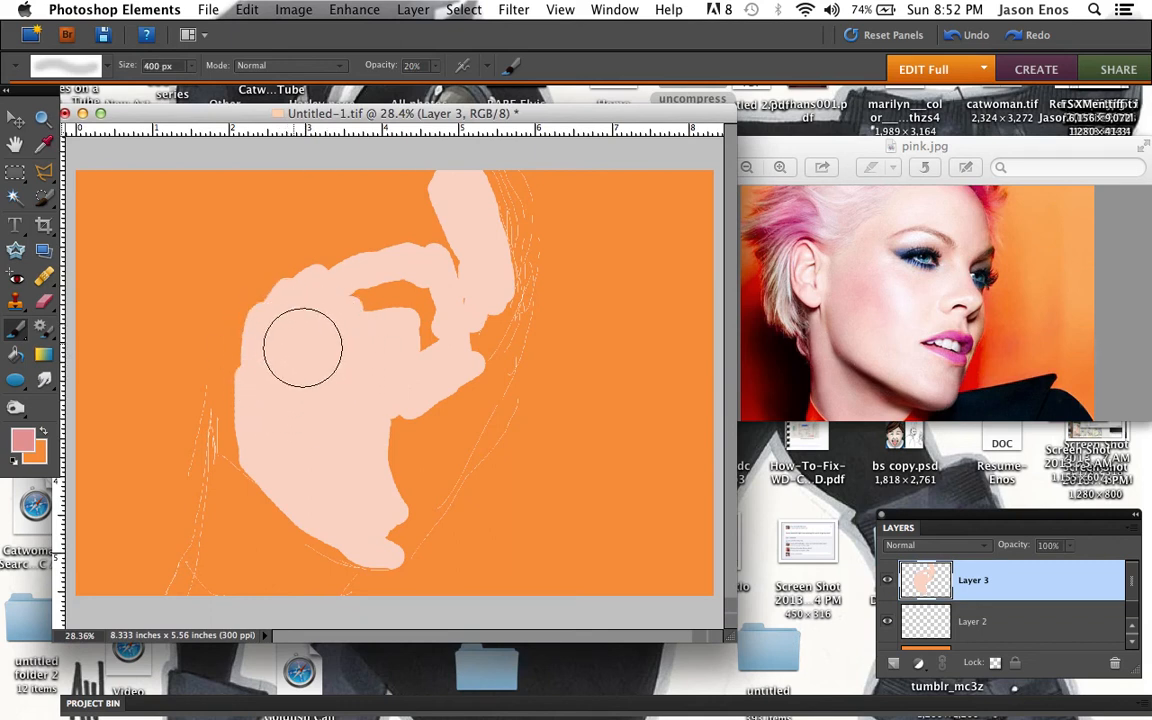
mouse_move(282, 349)
left_mouse_down()
mouse_move(270, 396)
mouse_move(285, 350)
mouse_move(290, 403)
mouse_move(326, 445)
mouse_move(287, 396)
mouse_move(276, 343)
mouse_move(269, 375)
mouse_move(288, 386)
mouse_move(286, 356)
mouse_move(307, 369)
mouse_move(286, 348)
mouse_move(271, 379)
mouse_move(290, 381)
mouse_move(311, 343)
mouse_move(295, 325)
mouse_move(296, 297)
mouse_move(274, 363)
mouse_move(276, 352)
mouse_move(330, 351)
mouse_move(380, 492)
mouse_move(348, 469)
mouse_move(328, 391)
mouse_move(339, 366)
mouse_move(286, 322)
mouse_move(289, 342)
mouse_move(326, 324)
mouse_move(421, 401)
mouse_move(391, 315)
mouse_move(406, 363)
mouse_move(399, 332)
mouse_move(383, 325)
mouse_move(412, 365)
mouse_move(393, 329)
left_mouse_up()
mouse_move(373, 327)
left_mouse_down()
mouse_move(386, 285)
mouse_move(380, 300)
mouse_move(416, 322)
left_mouse_up()
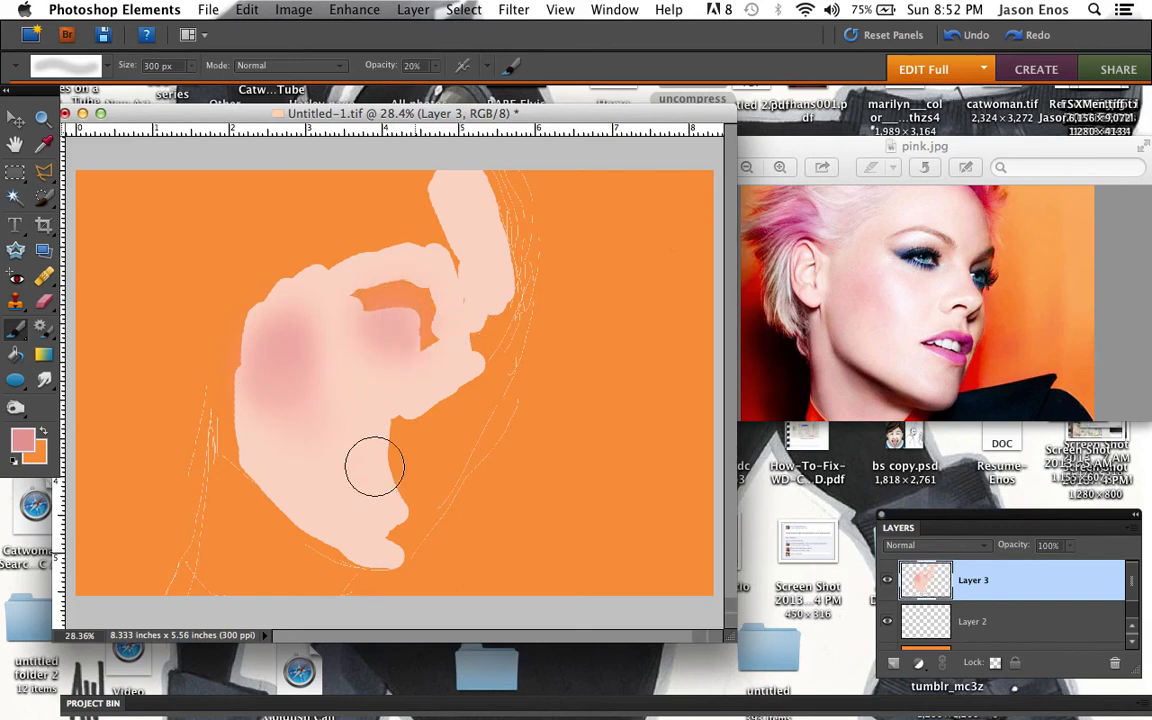
mouse_move(427, 404)
left_mouse_down()
mouse_move(393, 321)
mouse_move(370, 318)
left_mouse_up()
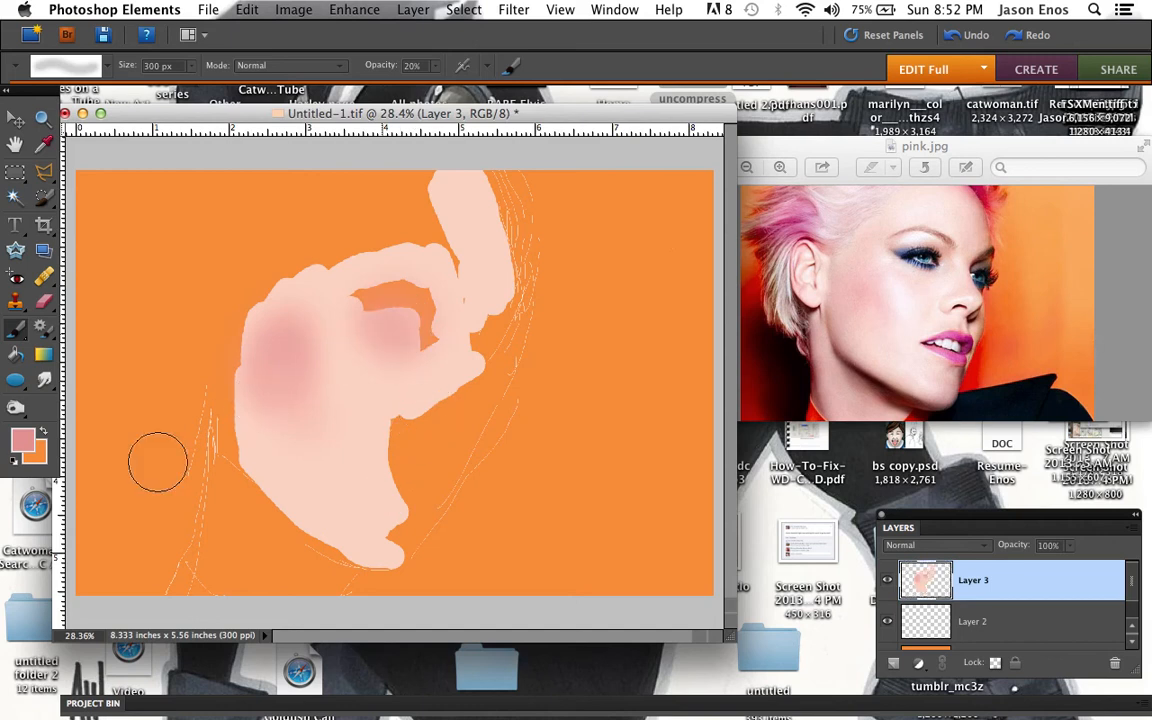
Set the foreground color to pale highlight pink ffe8e3 (hue 11, saturation 11%, brightness 100%)
left_click(21, 441)
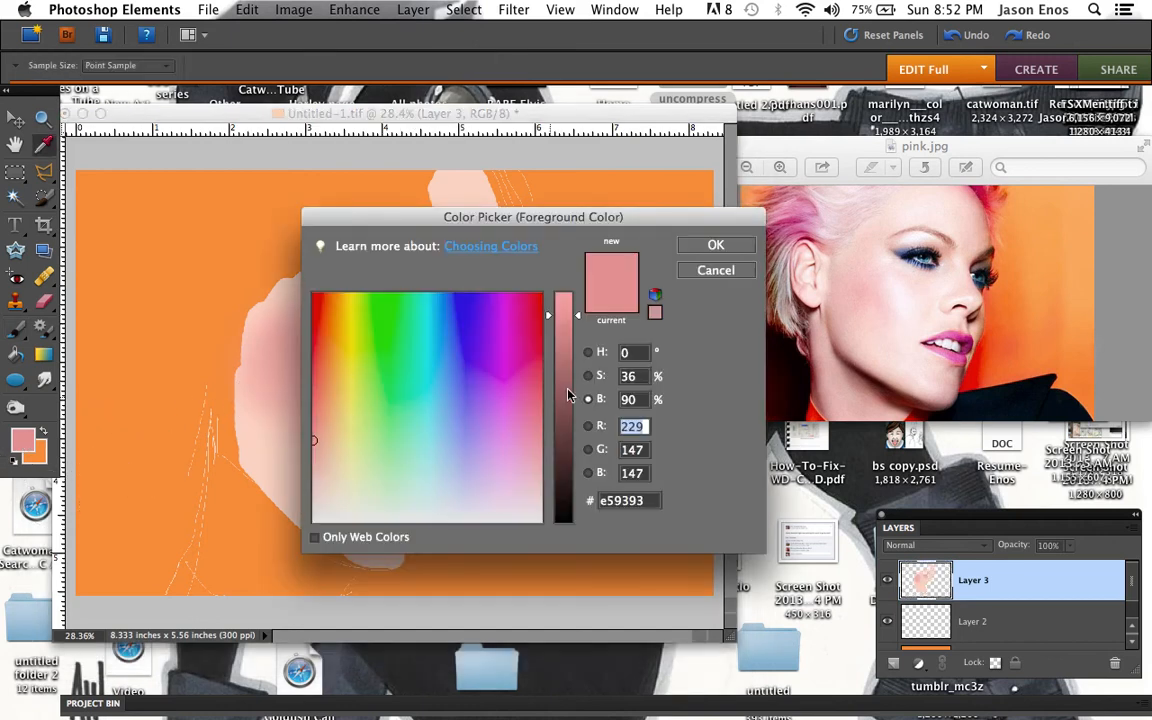
left_click(409, 496)
left_click(320, 487)
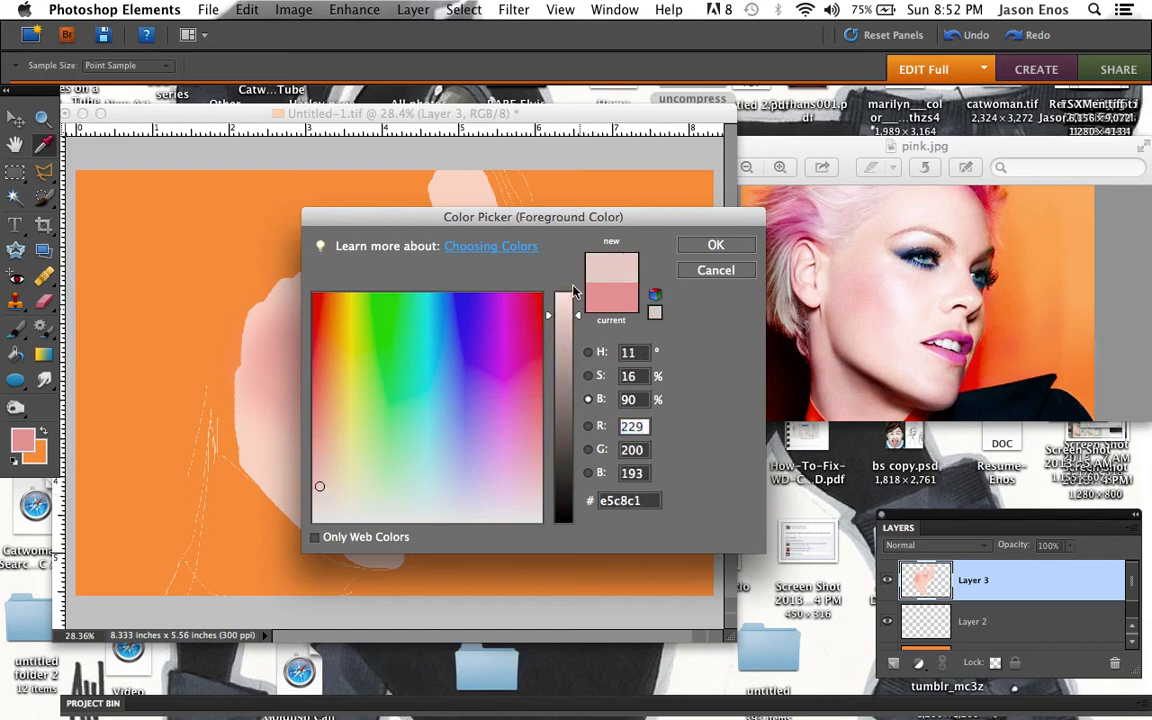
left_click(573, 293)
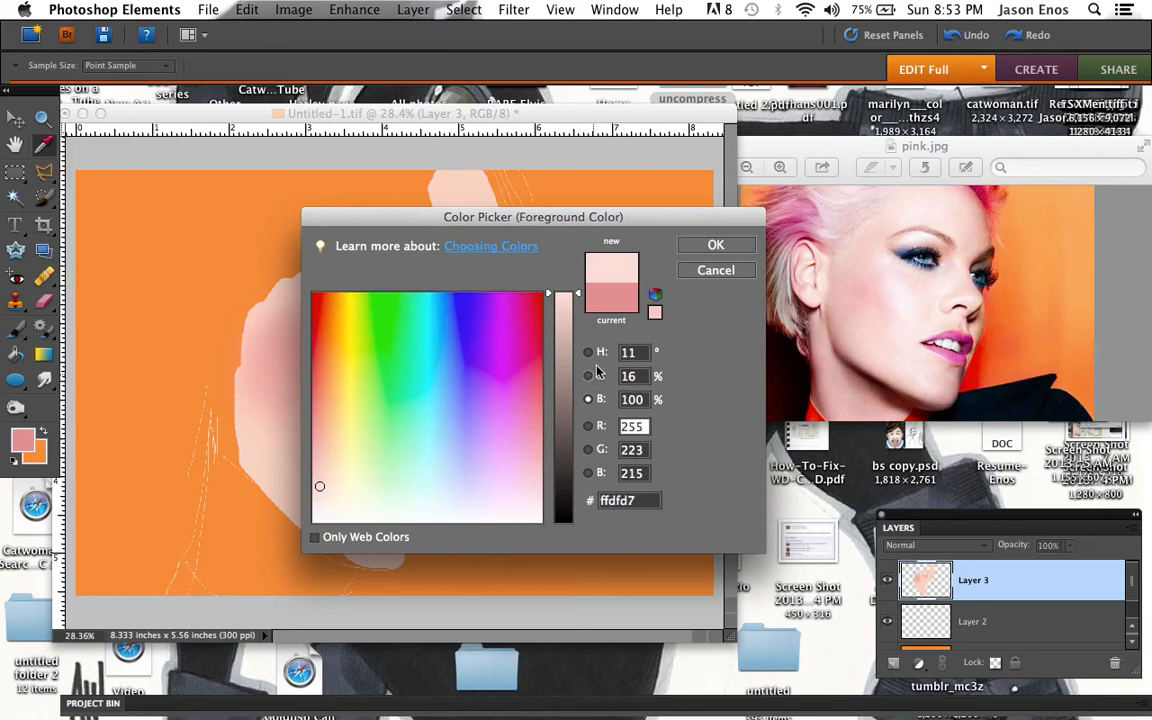
left_click(600, 376)
left_click_drag(580, 487, 580, 498)
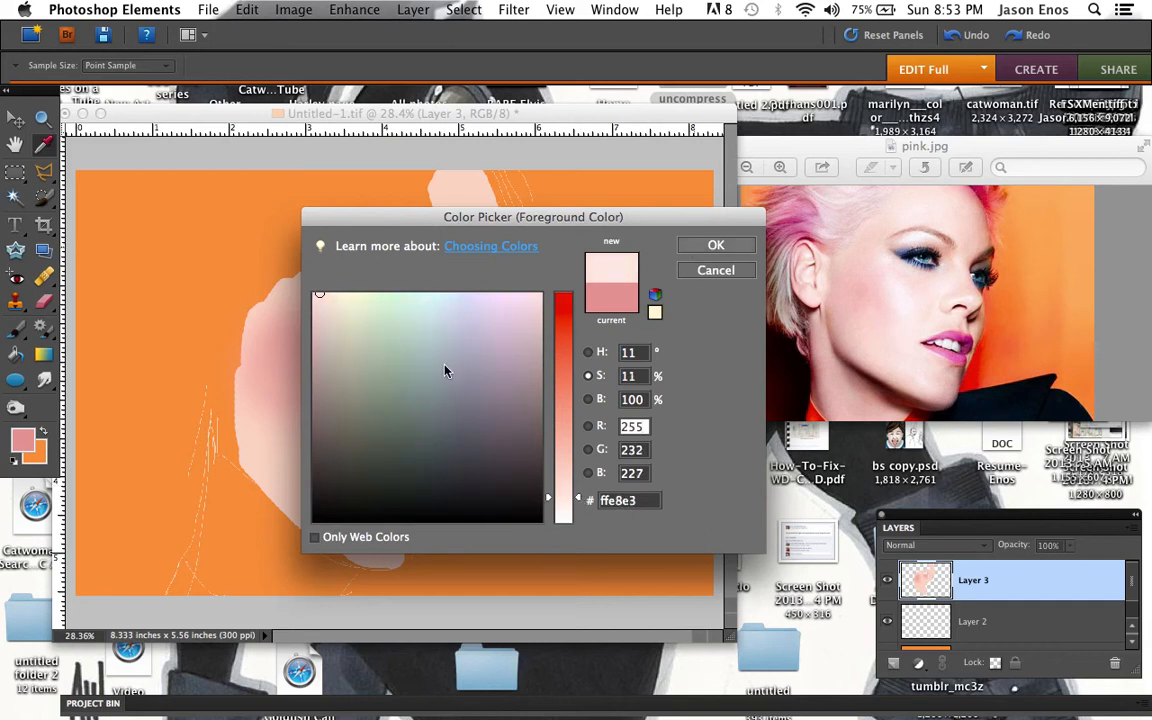
key("Return")
Paint soft pale highlights between the two blush areas and above the eye gap with the 200 px brush at 20% opacity
key("bracketright")
key("bracketright")
key("bracketright")
key("bracketright")
key("bracketright")
key("bracketleft")
key("bracketleft")
key("bracketleft")
key("bracketleft")
key("bracketleft")
key("bracketleft")
key("bracketleft")
key("bracketleft")
key("bracketleft")
mouse_move(401, 340)
left_mouse_down()
mouse_move(351, 349)
mouse_move(336, 322)
left_mouse_up()
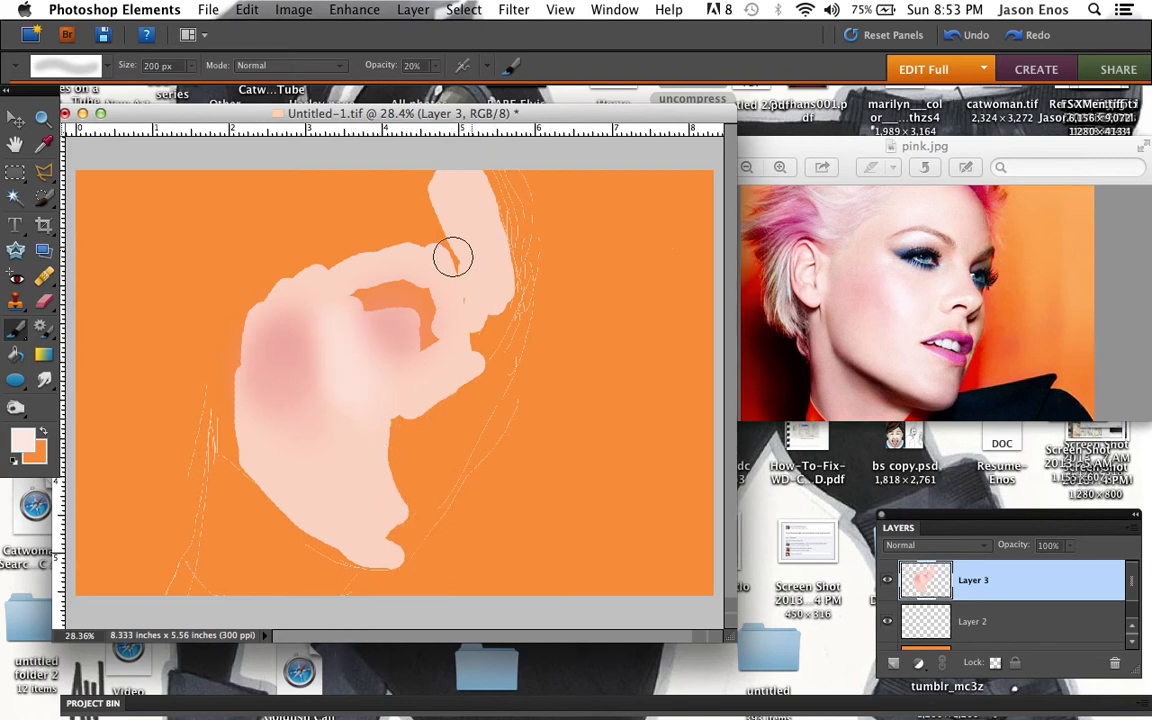
mouse_move(393, 254)
left_mouse_down()
mouse_move(369, 274)
mouse_move(411, 254)
mouse_move(427, 279)
mouse_move(386, 272)
mouse_move(406, 259)
mouse_move(416, 267)
mouse_move(382, 268)
mouse_move(419, 258)
mouse_move(385, 266)
mouse_move(429, 266)
mouse_move(380, 264)
mouse_move(479, 224)
left_mouse_up()
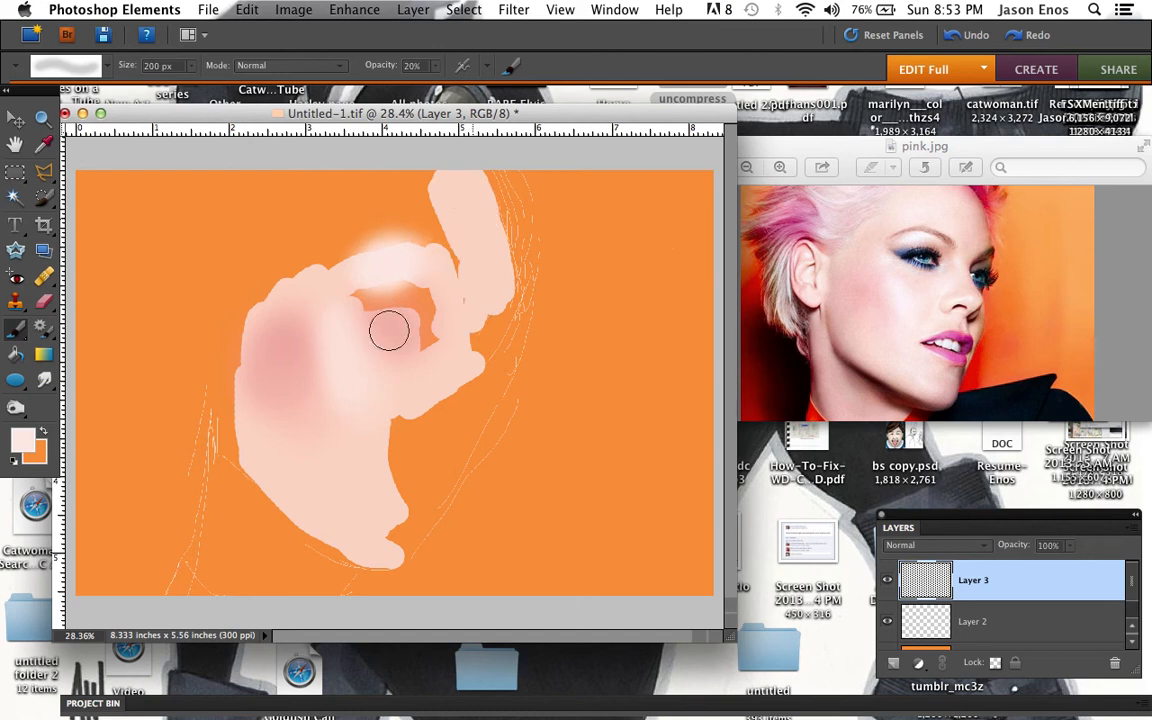
Sample the light skin tone from the forehead strip and choose the hard round 60 px brush
key("i")
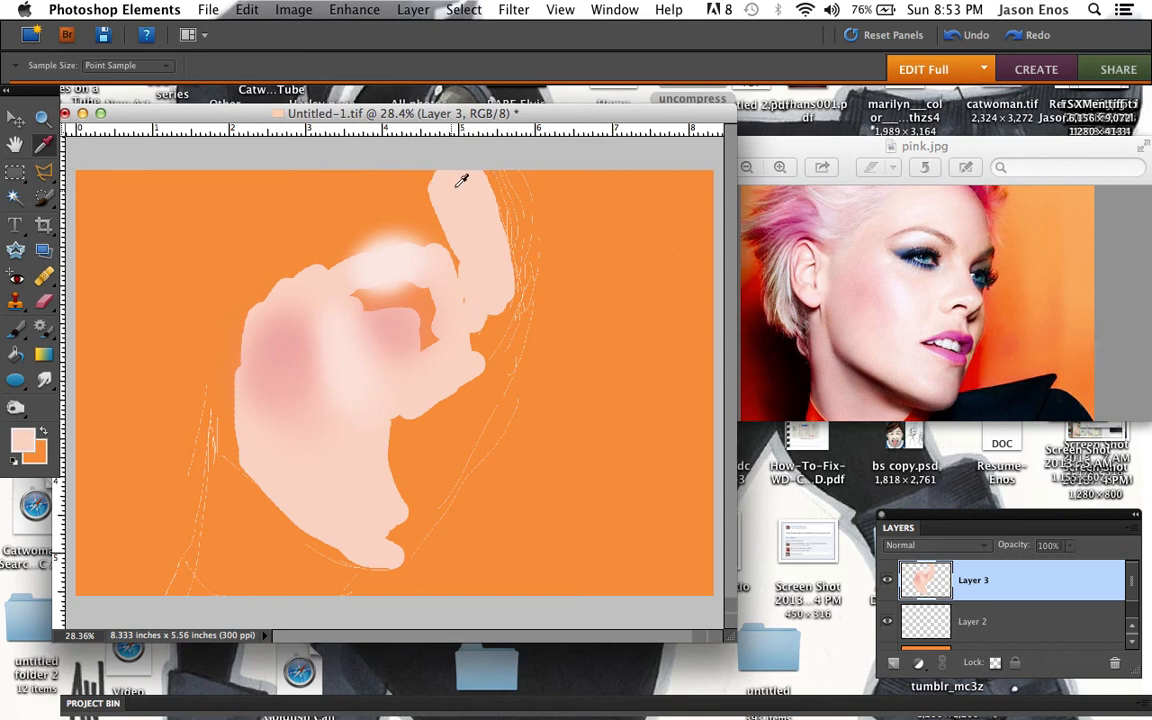
key("b")
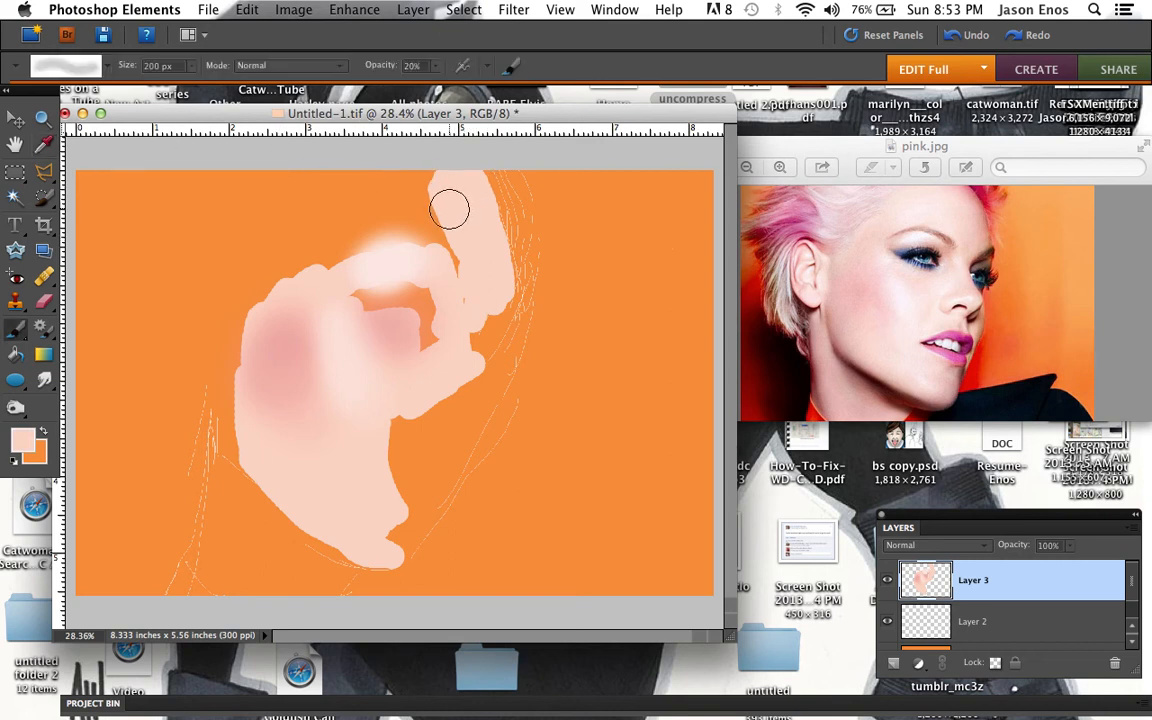
left_click(103, 70)
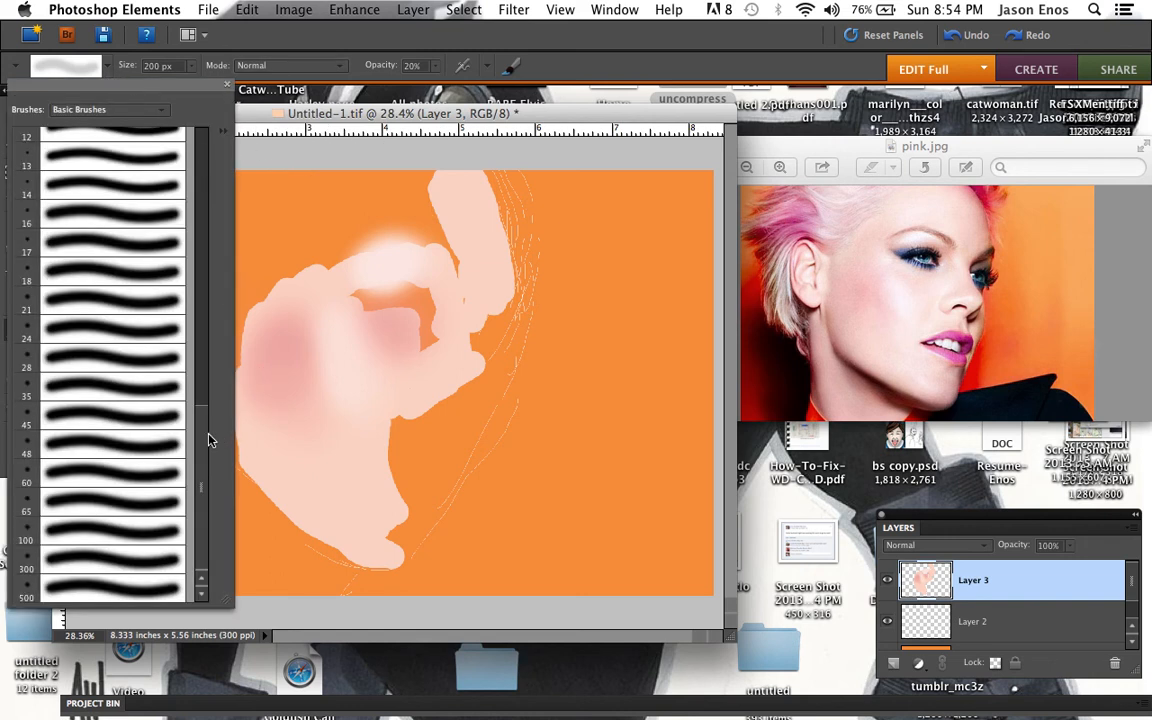
left_click_drag(205, 425, 205, 120)
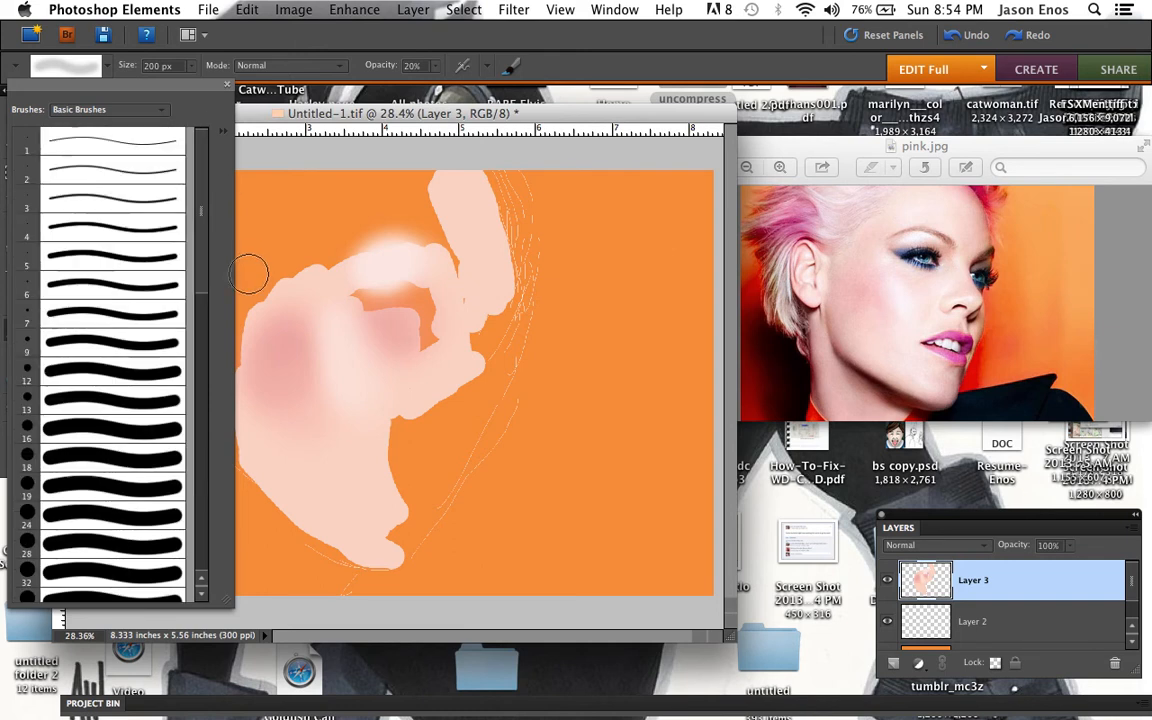
left_click(130, 567)
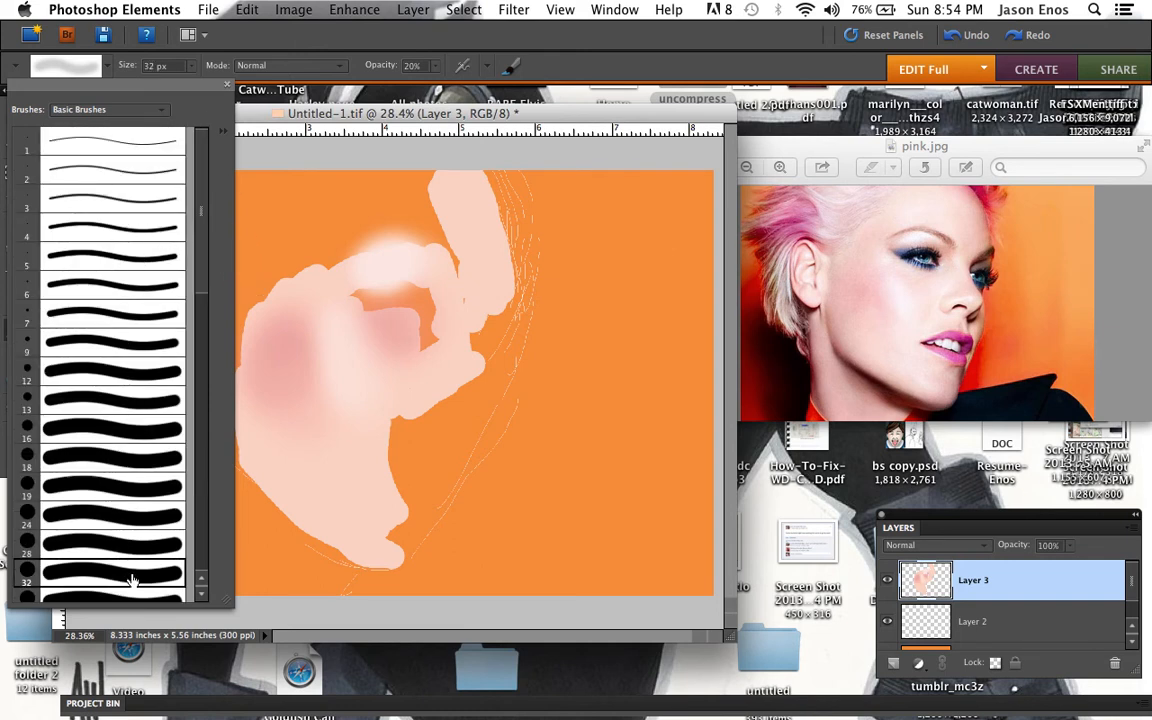
scroll(200, 285, "down", 5)
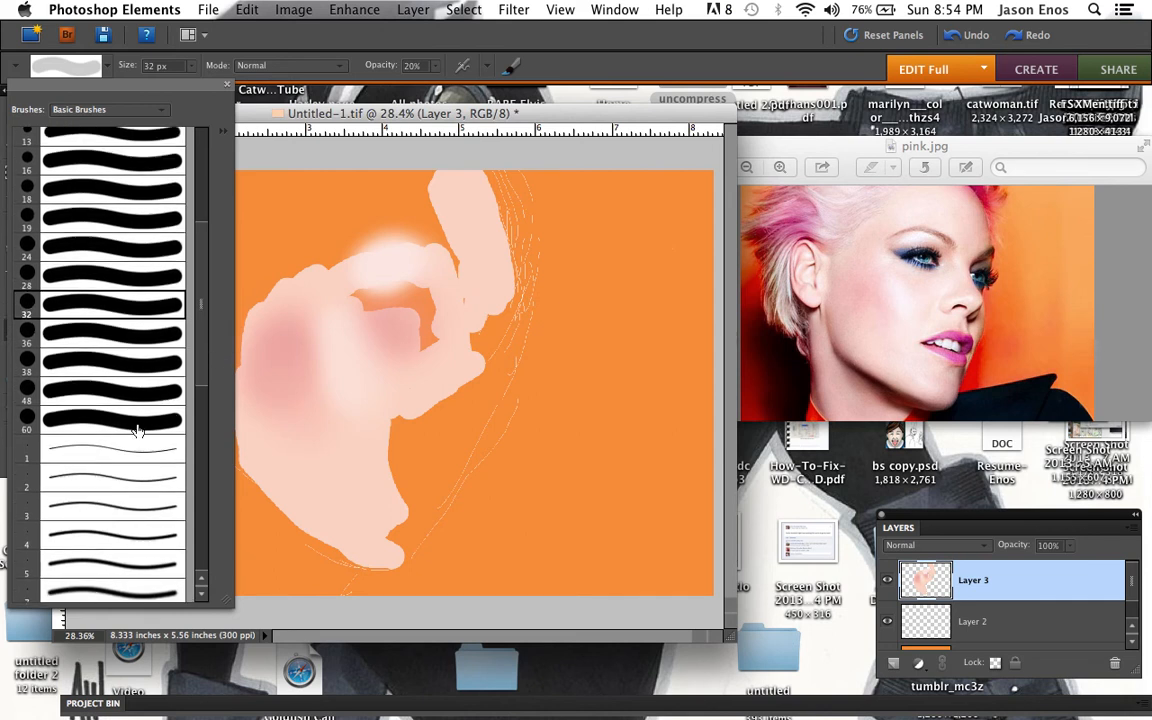
left_click(134, 421)
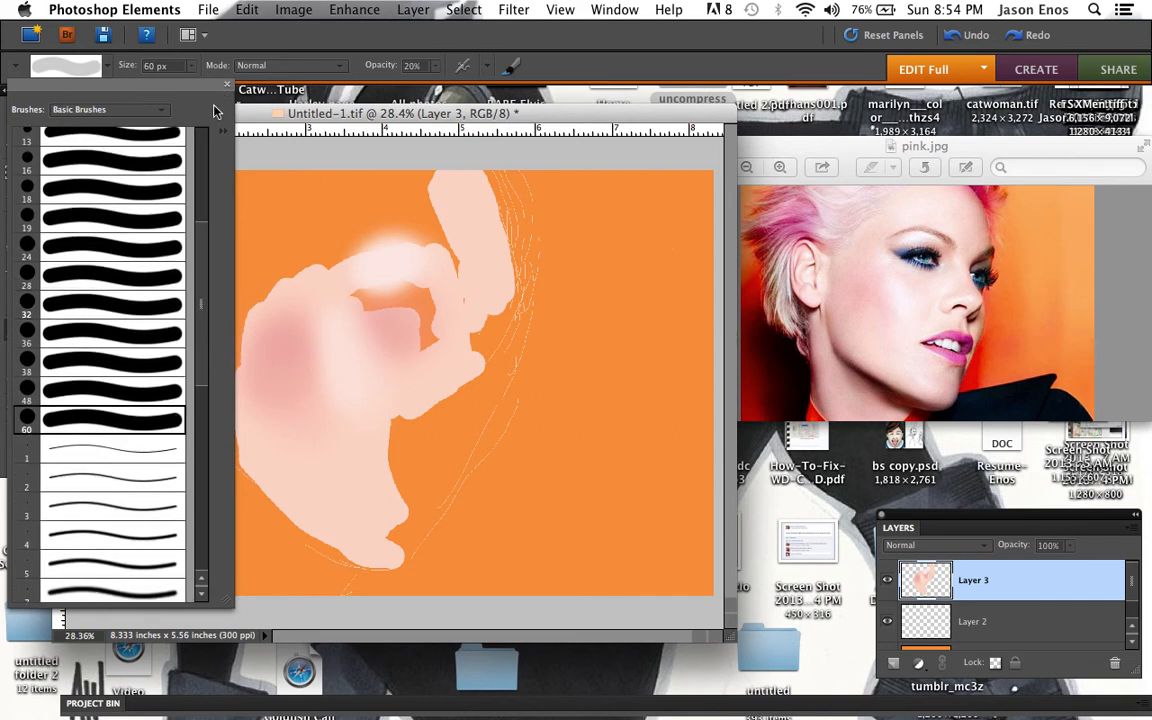
left_click(226, 75)
Raise the brush opacity to 100% and fill the gap between the forehead strip and the brow with the light skin tone
left_click(296, 62)
left_click(290, 58)
left_click(436, 67)
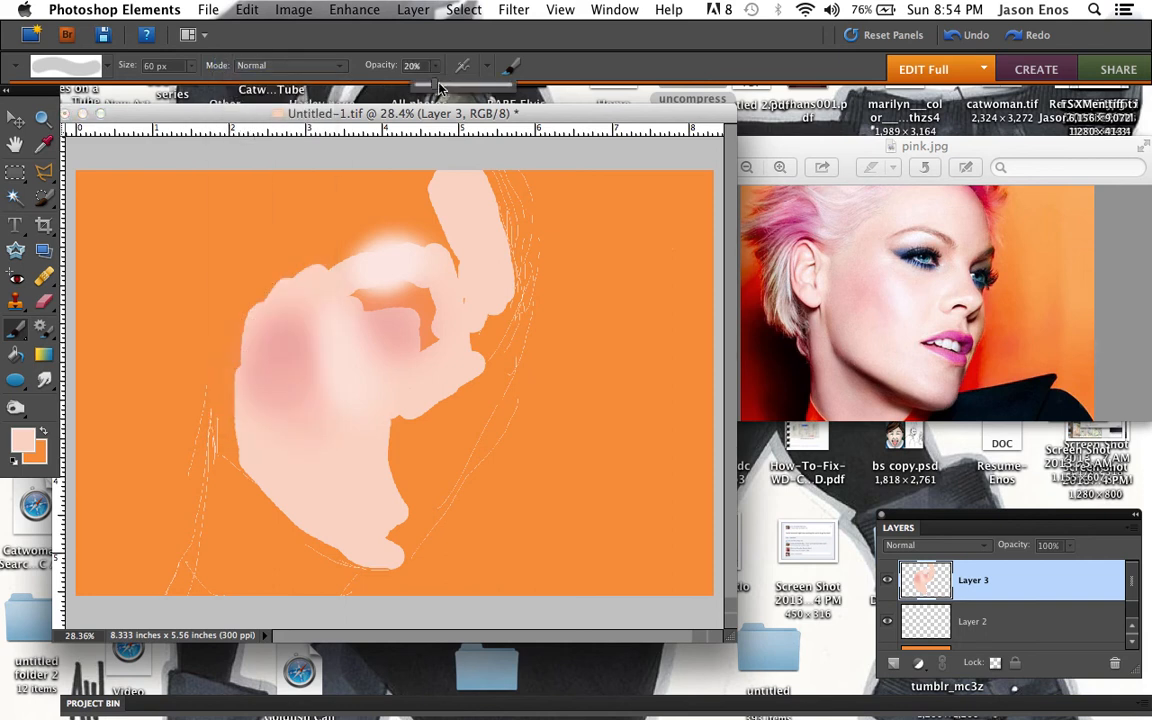
left_click_drag(537, 84, 547, 162)
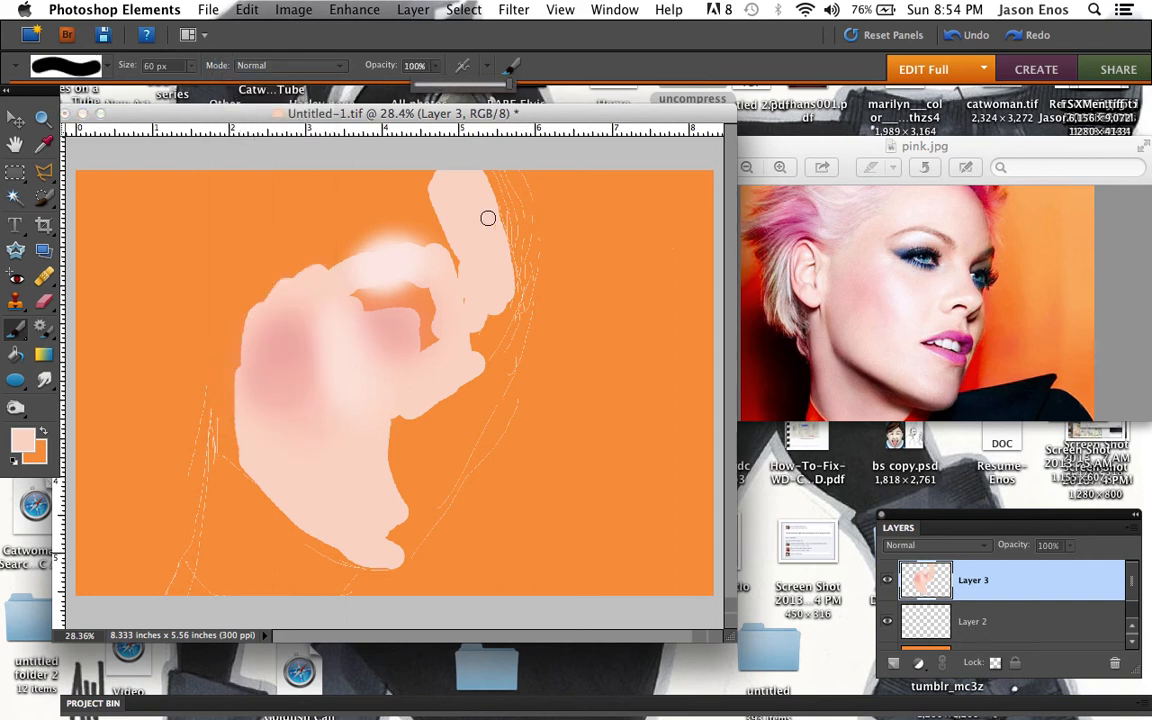
left_click(473, 225)
left_click_drag(456, 244, 465, 268)
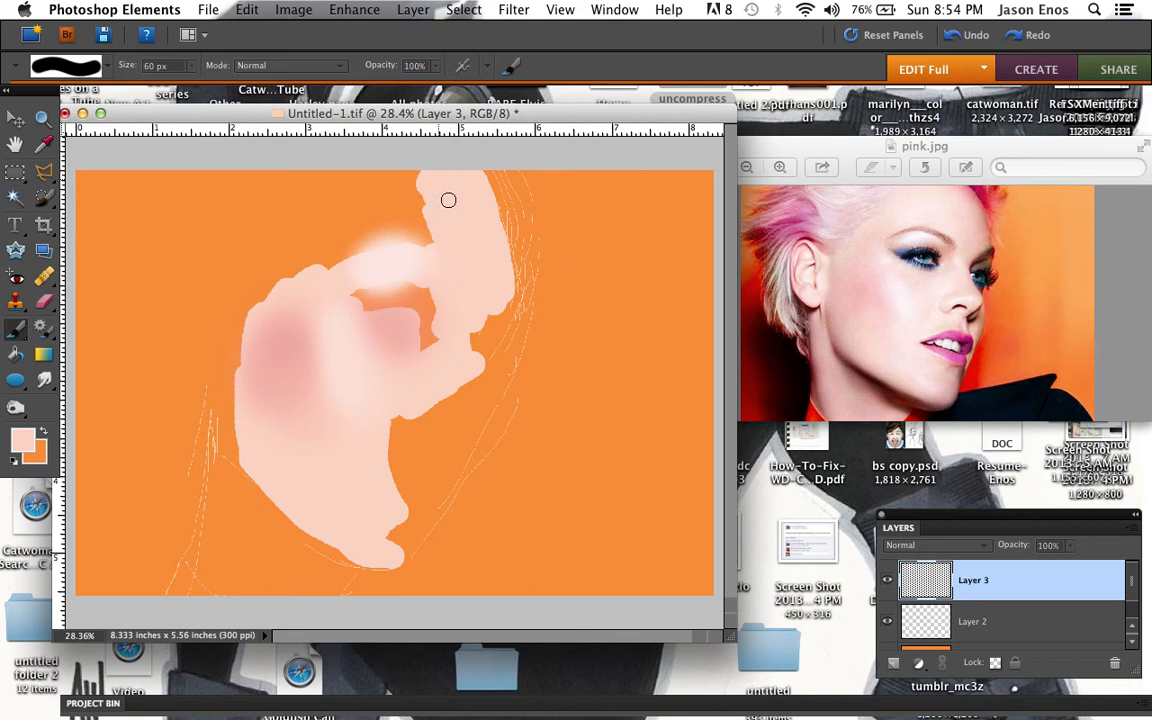
Enlarge the brush to 175 px and block in the whole forehead from the canvas's upper edge back to the temple
key("bracketright")
key("bracketright")
key("bracketright")
key("bracketright")
key("bracketright")
mouse_move(440, 175)
left_mouse_down()
mouse_move(432, 207)
mouse_move(448, 227)
mouse_move(417, 200)
mouse_move(442, 229)
mouse_move(393, 215)
mouse_move(338, 240)
mouse_move(431, 218)
mouse_move(344, 234)
mouse_move(421, 180)
mouse_move(430, 178)
mouse_move(408, 204)
mouse_move(338, 228)
mouse_move(355, 203)
mouse_move(412, 186)
mouse_move(398, 208)
mouse_move(289, 265)
mouse_move(334, 230)
mouse_move(306, 256)
mouse_move(346, 234)
mouse_move(334, 252)
mouse_move(338, 240)
mouse_move(260, 291)
mouse_move(335, 224)
mouse_move(315, 249)
mouse_move(402, 203)
mouse_move(420, 232)
mouse_move(320, 249)
mouse_move(369, 212)
mouse_move(344, 241)
mouse_move(383, 222)
mouse_move(344, 245)
mouse_move(400, 218)
mouse_move(422, 218)
mouse_move(381, 232)
mouse_move(461, 220)
left_mouse_up()
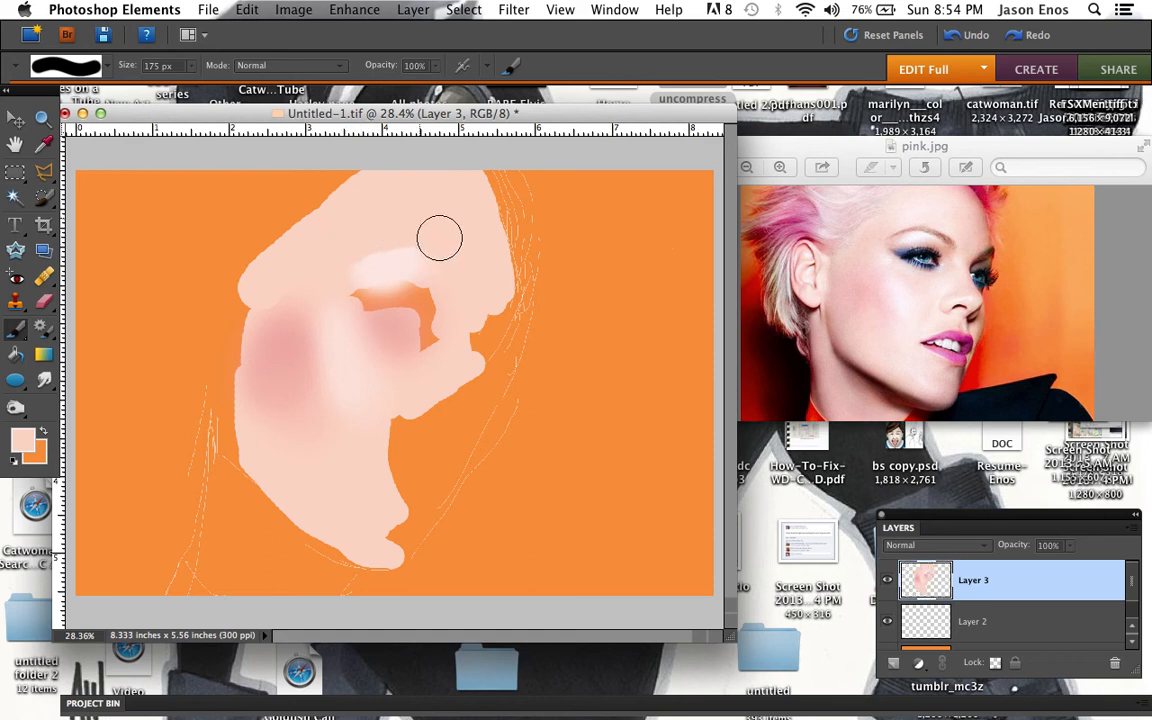
Fill the nose and far cheek below the forehead and beside the eye gap with the light skin tone at 175 px
mouse_move(399, 368)
left_mouse_down()
mouse_move(419, 413)
mouse_move(398, 436)
mouse_move(420, 428)
mouse_move(477, 351)
mouse_move(482, 300)
left_mouse_up()
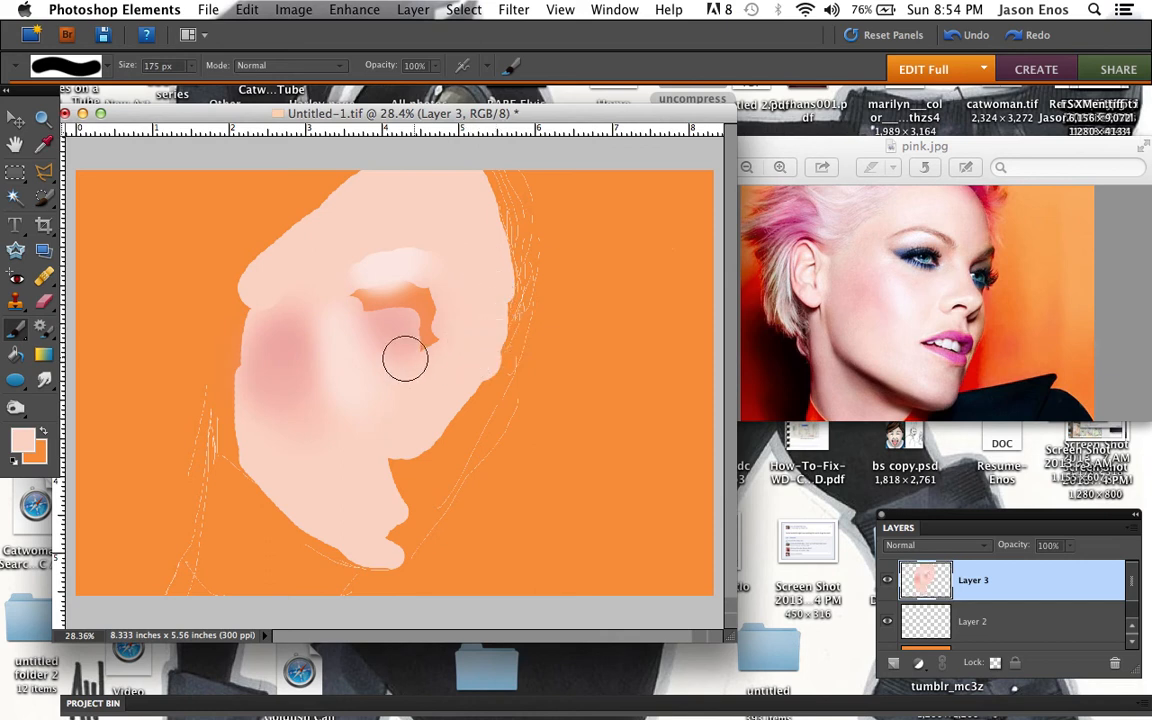
mouse_move(443, 346)
left_mouse_down()
mouse_move(447, 283)
mouse_move(444, 357)
mouse_move(458, 391)
mouse_move(442, 337)
mouse_move(447, 368)
mouse_move(452, 332)
mouse_move(432, 386)
mouse_move(463, 360)
mouse_move(381, 357)
left_mouse_up()
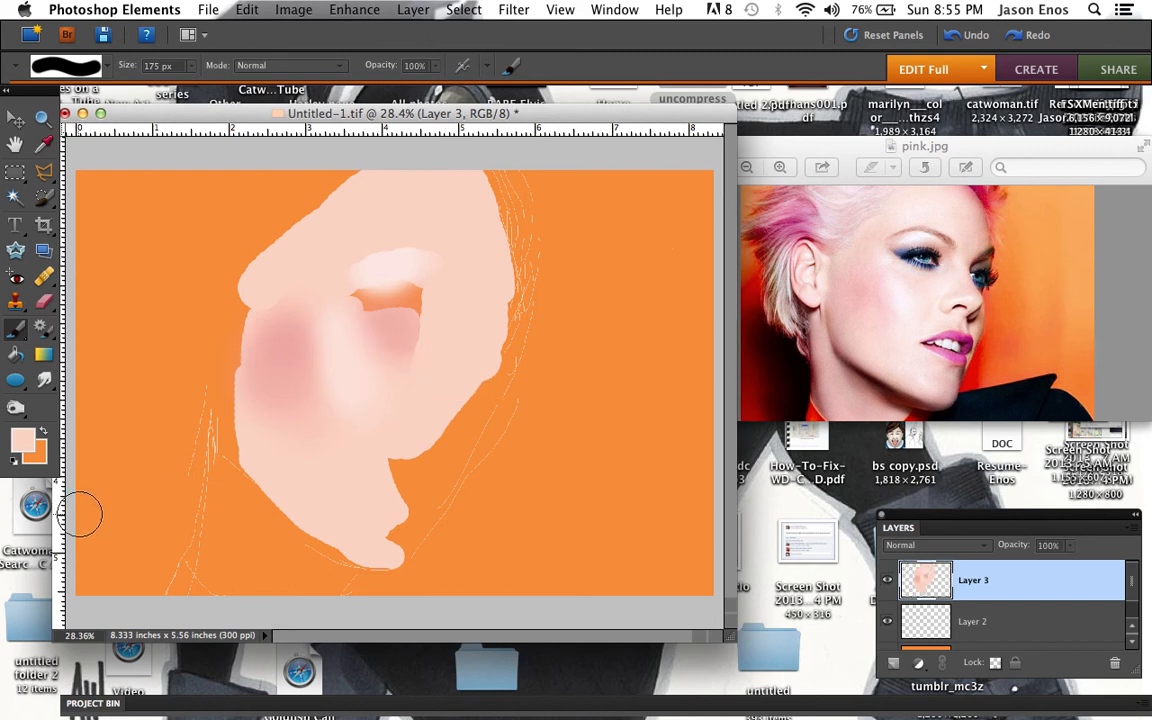
Sample the blush pink beneath the eye gap and choose the soft round 65 px brush at 16% opacity
key("i")
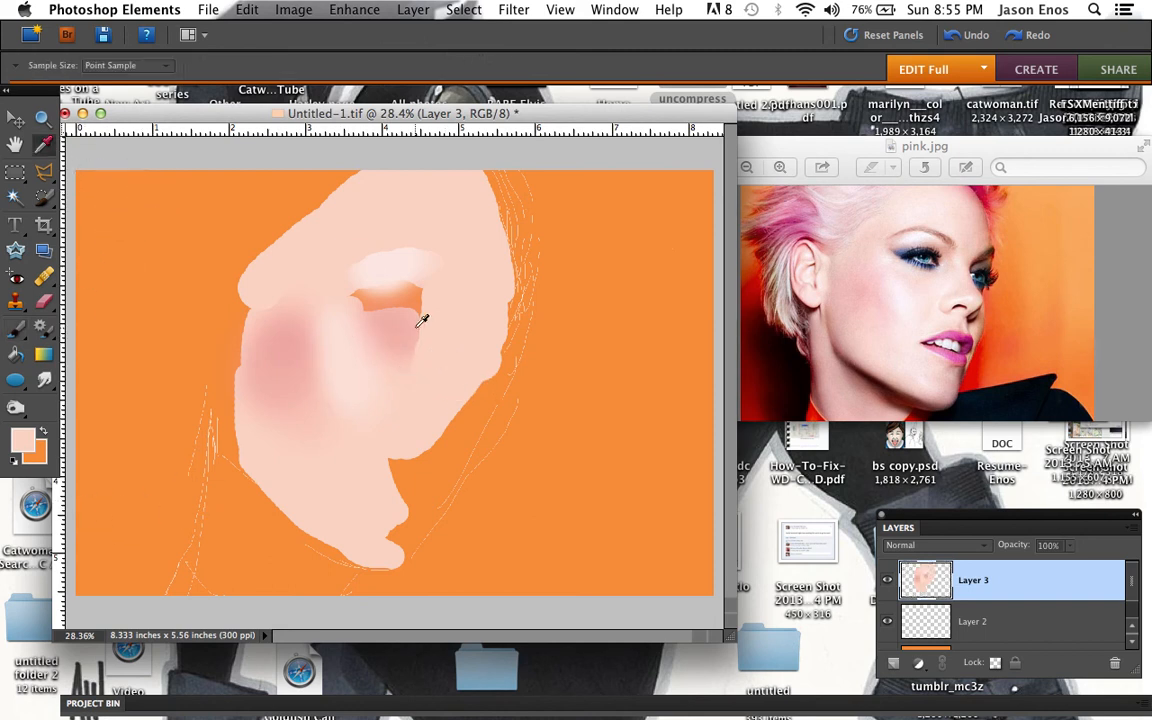
left_click(413, 338)
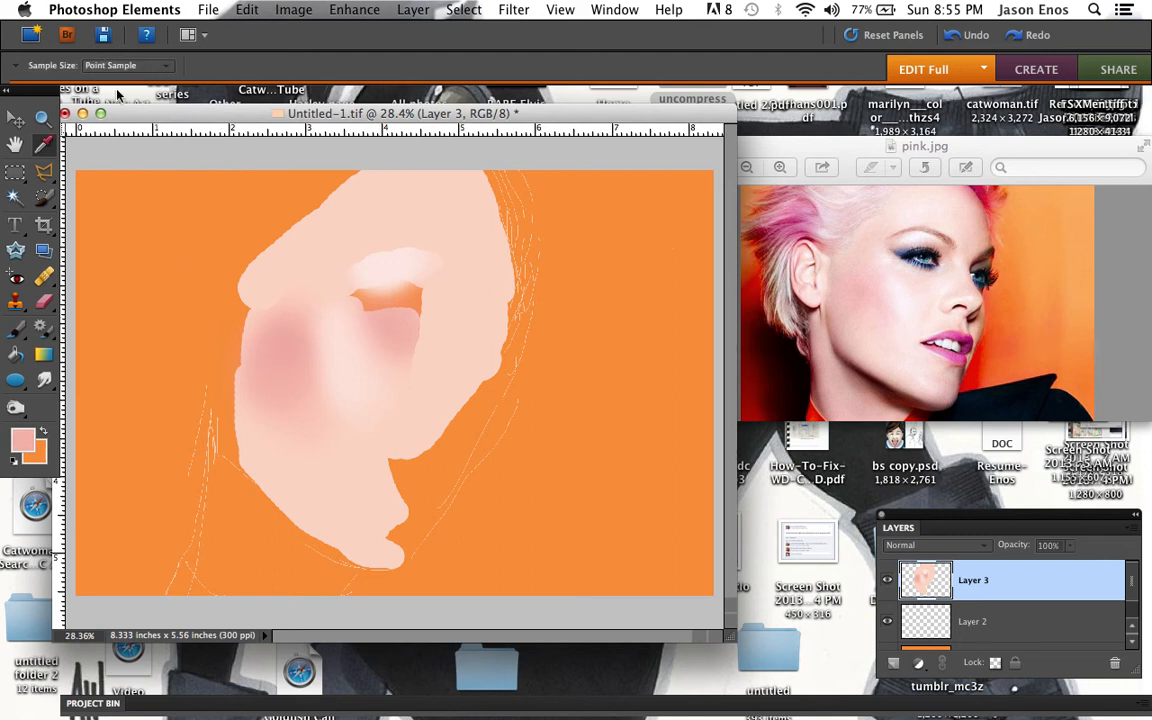
left_click(15, 330)
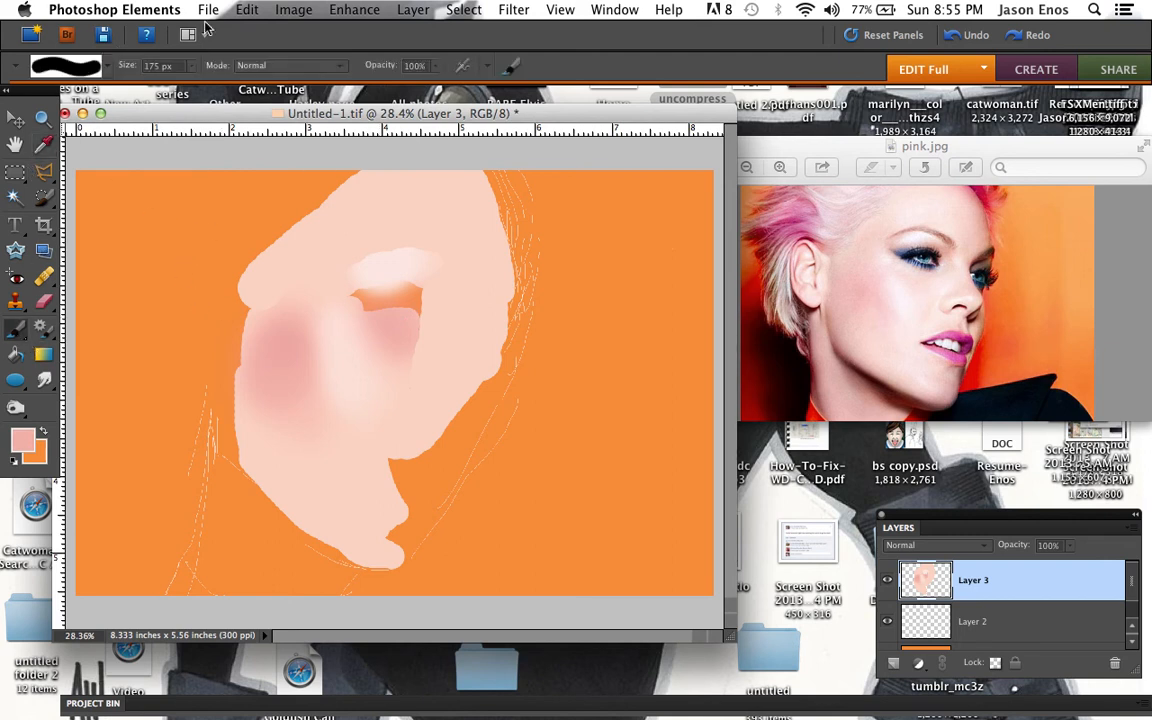
left_click(107, 75)
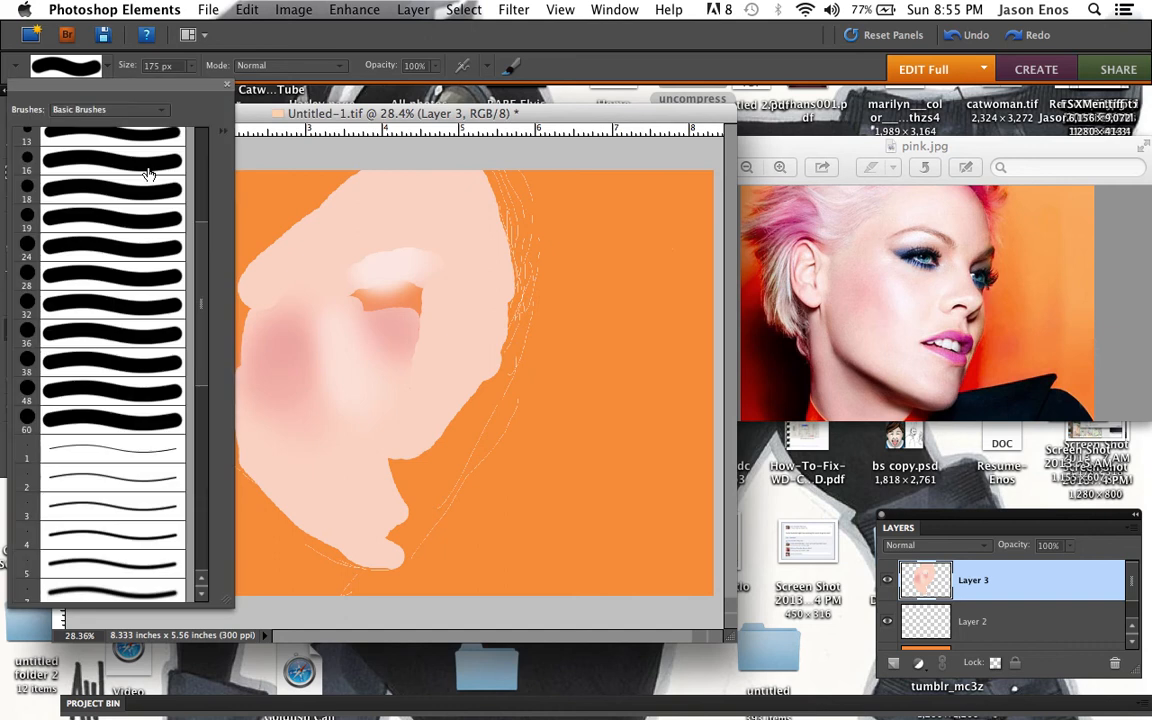
mouse_move(203, 288)
left_mouse_down()
mouse_move(186, 312)
mouse_move(184, 471)
left_mouse_up()
left_click(95, 513)
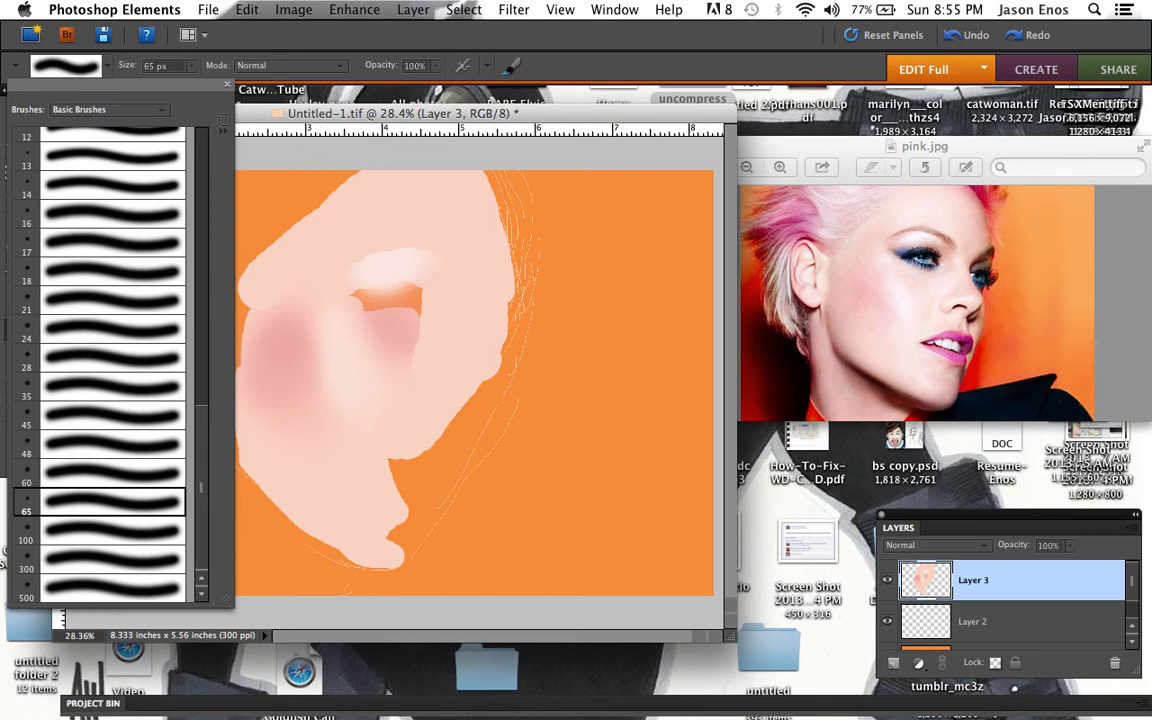
left_click(229, 88)
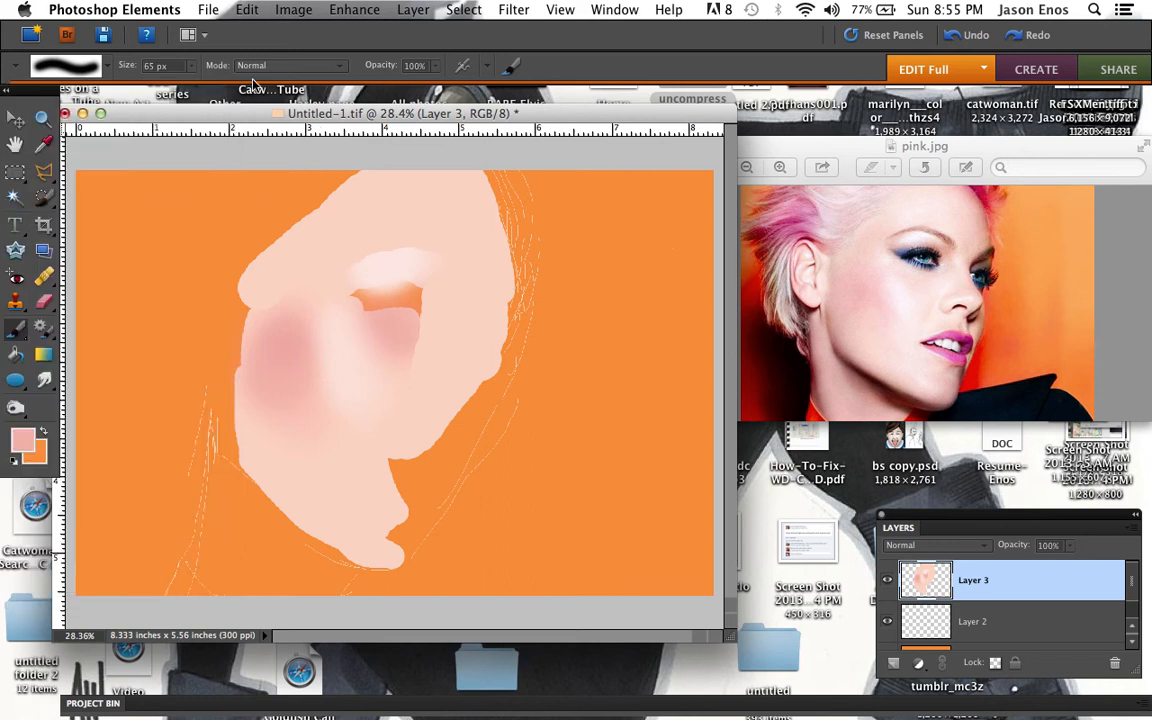
left_click(436, 66)
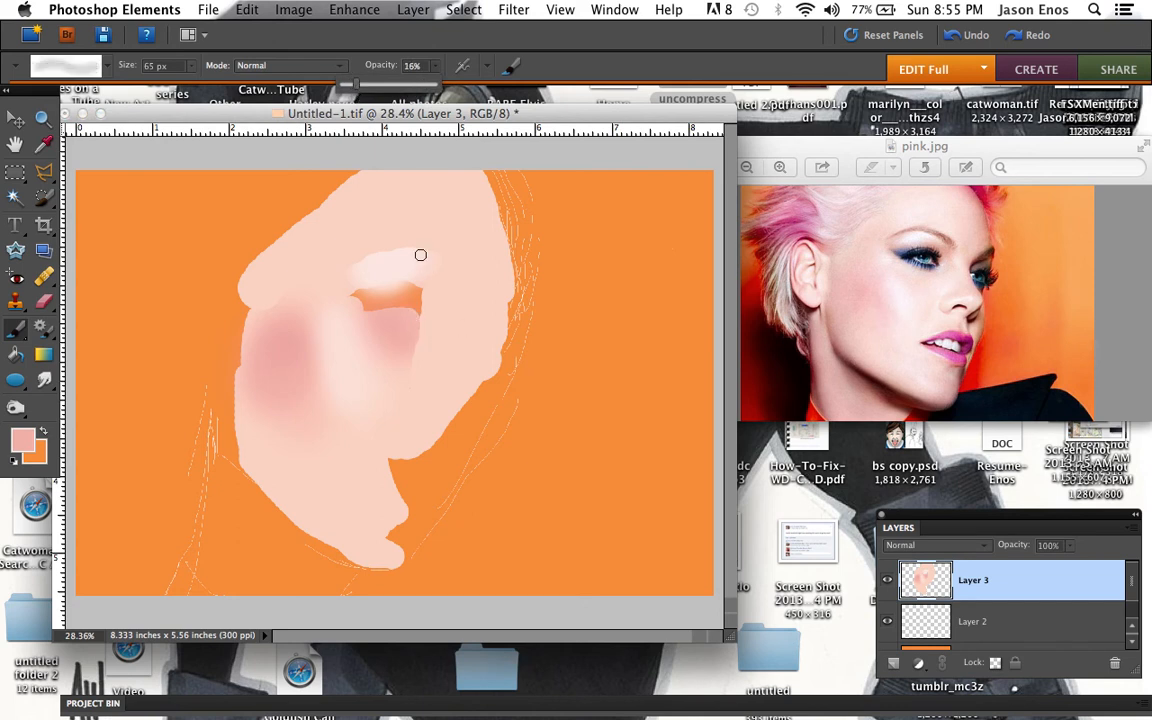
Extend the pink blush under the eye gap across its hard edge towards the nose with soft strokes
key("super+0")
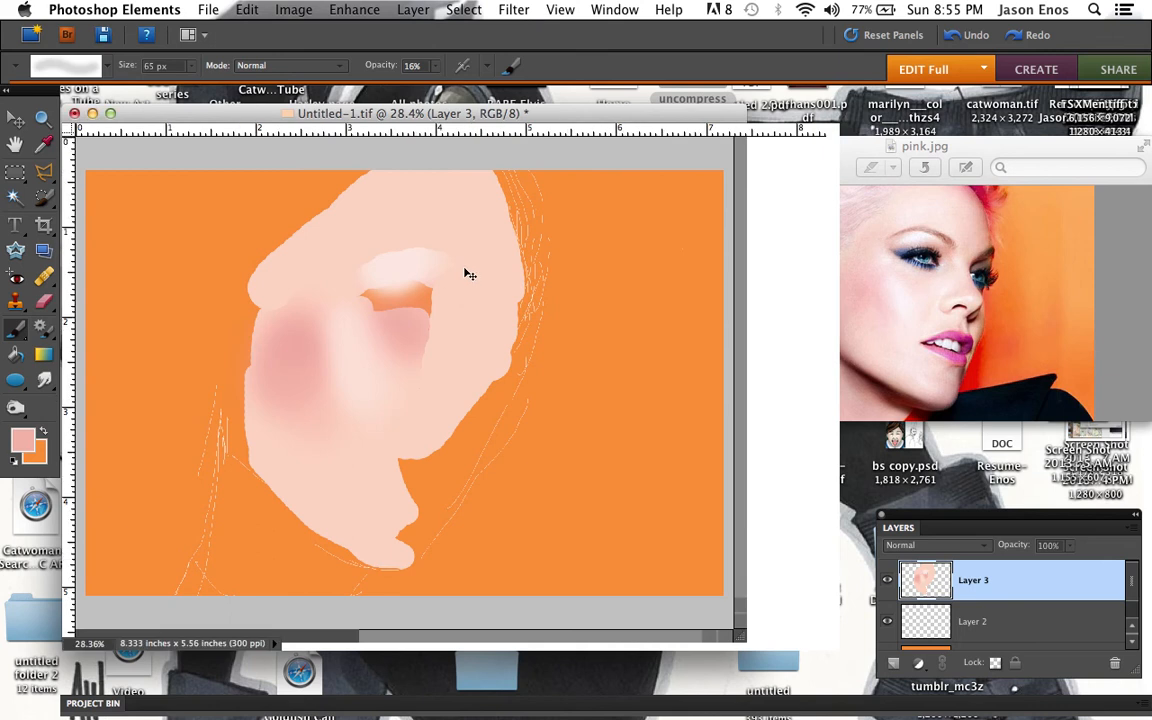
key("super+equal")
key("super+equal")
key("super+equal")
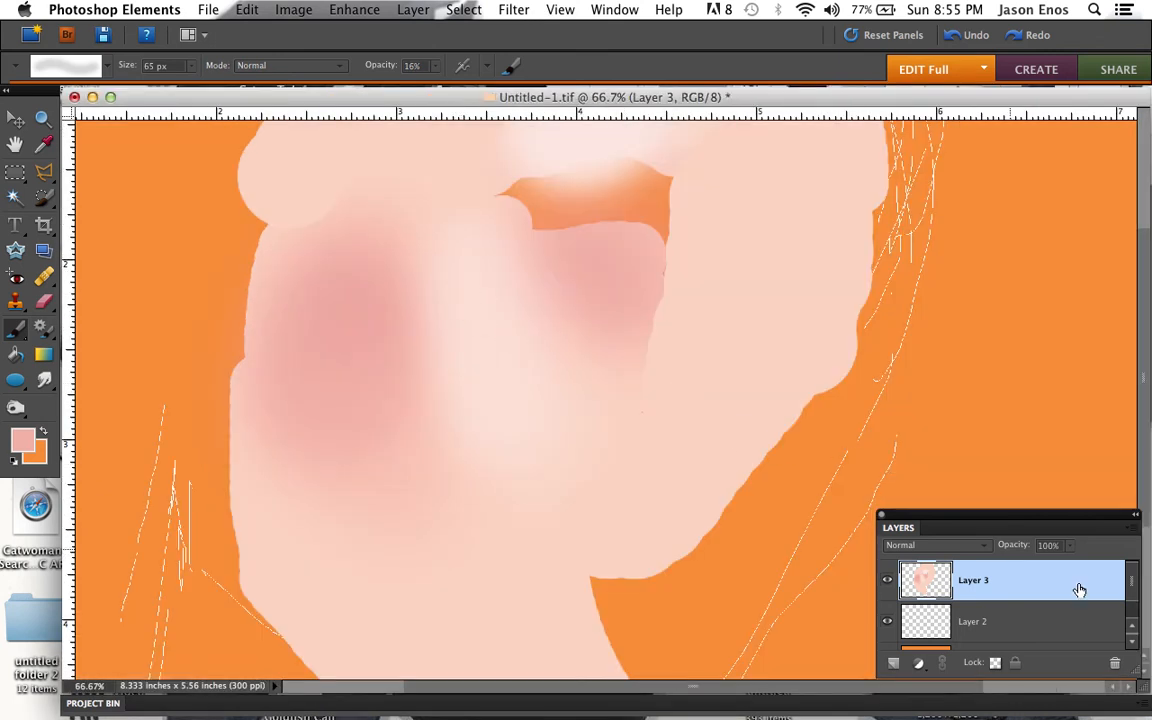
left_click_drag(1143, 687, 926, 668)
left_click_drag(842, 661, 772, 697)
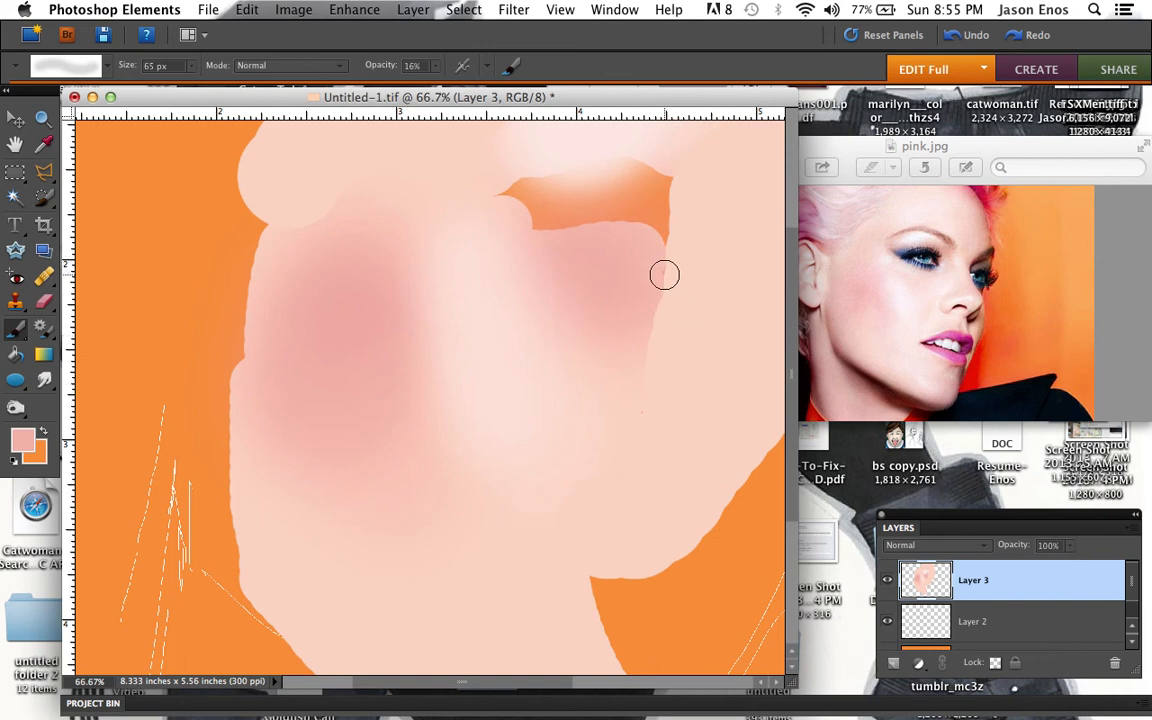
left_click_drag(662, 268, 655, 320)
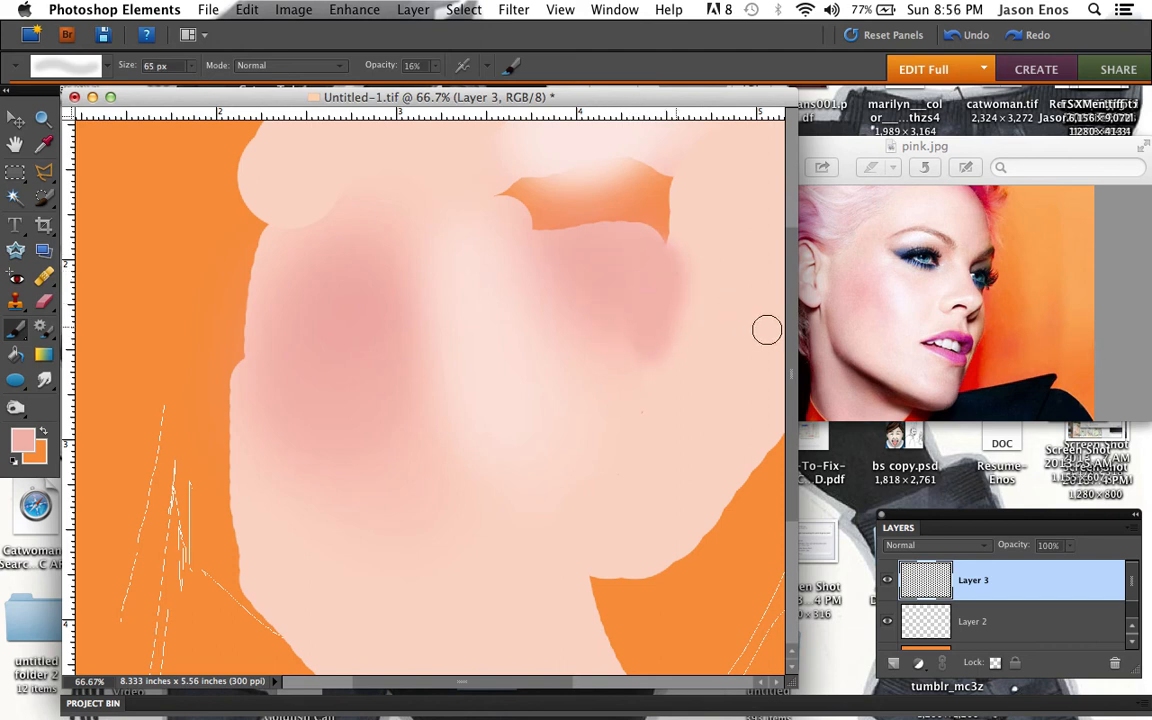
left_click_drag(659, 369, 640, 384)
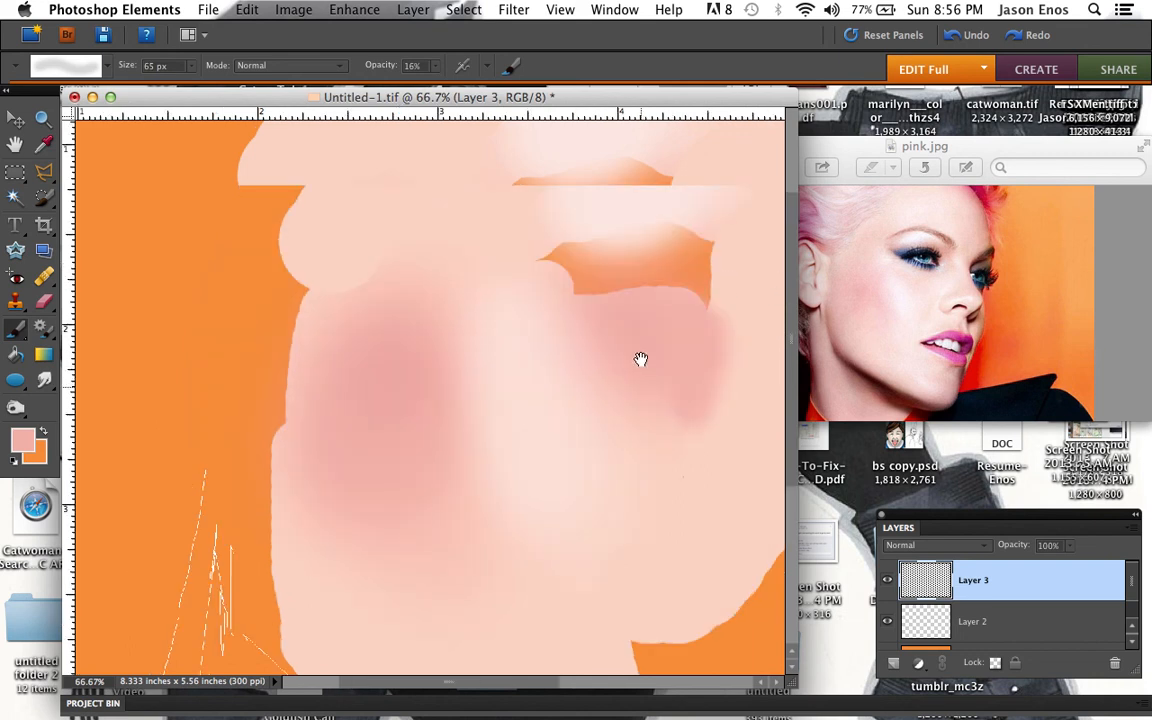
Shade the area between the eye gap and the nose bridge with soft pink, up to the end of the brow highlight
left_click_drag(733, 314, 726, 310)
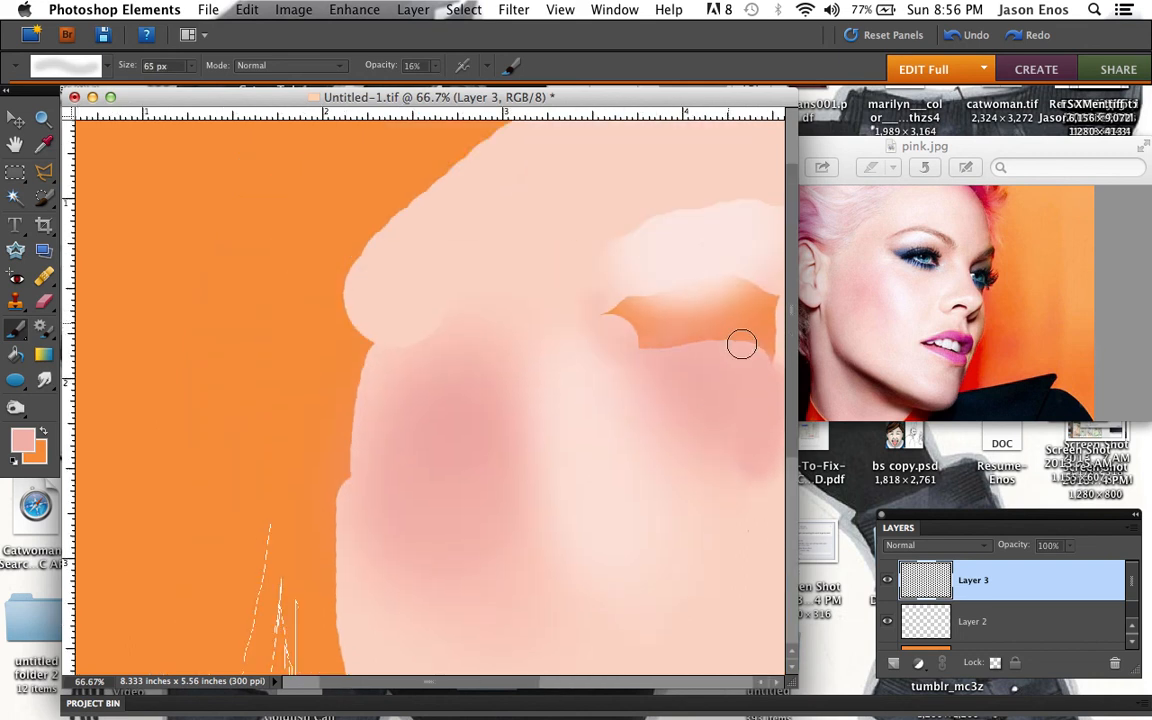
scroll(743, 360, "left", 3)
scroll(743, 360, "down", 1)
scroll(510, 353, "right", 3)
scroll(510, 353, "up", 3)
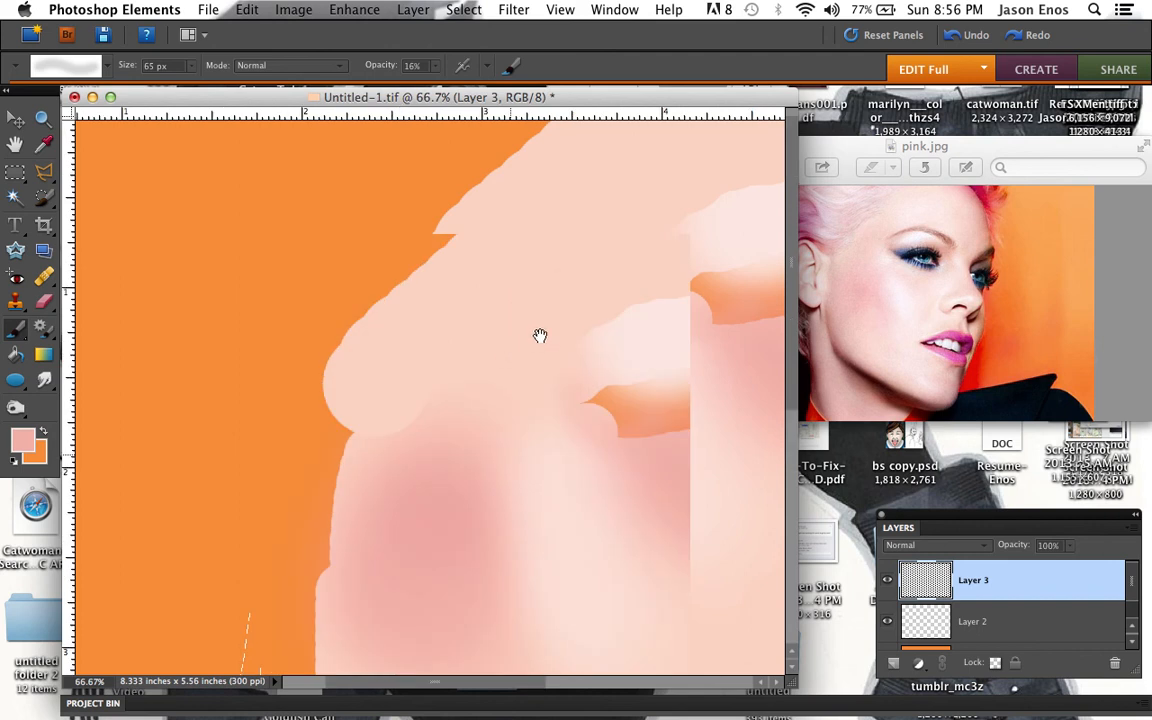
scroll(672, 404, "right", 8)
scroll(672, 404, "down", 1)
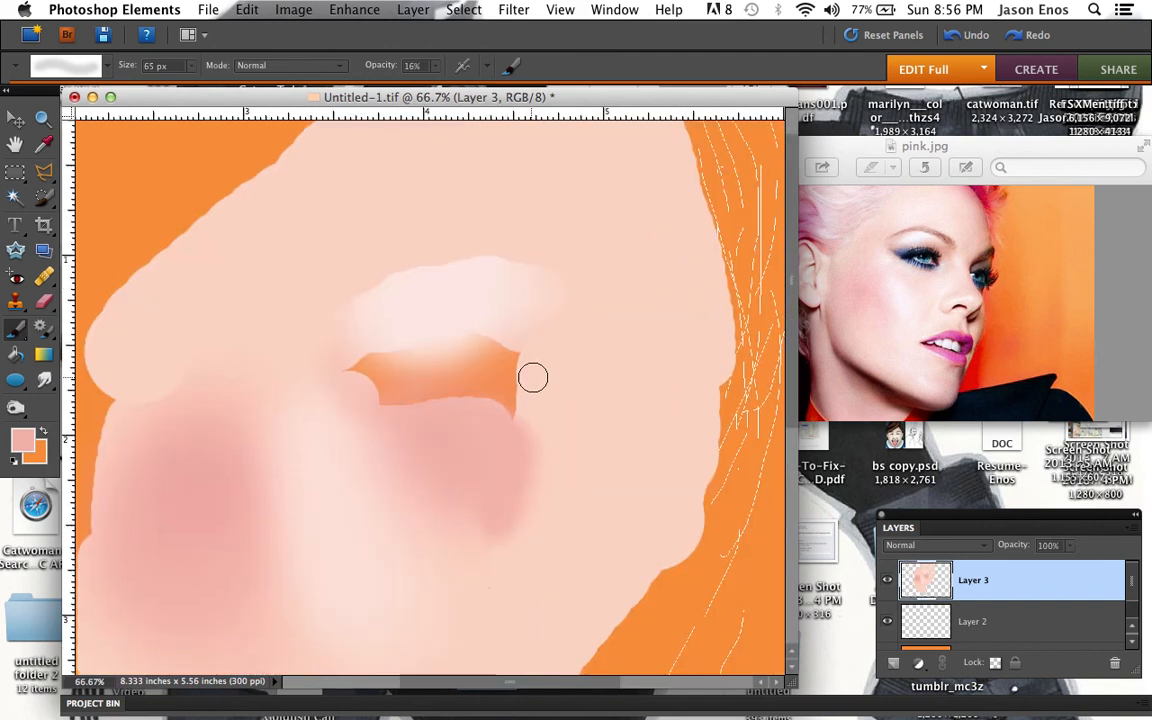
mouse_move(528, 356)
left_mouse_down()
mouse_move(553, 324)
mouse_move(539, 356)
left_mouse_up()
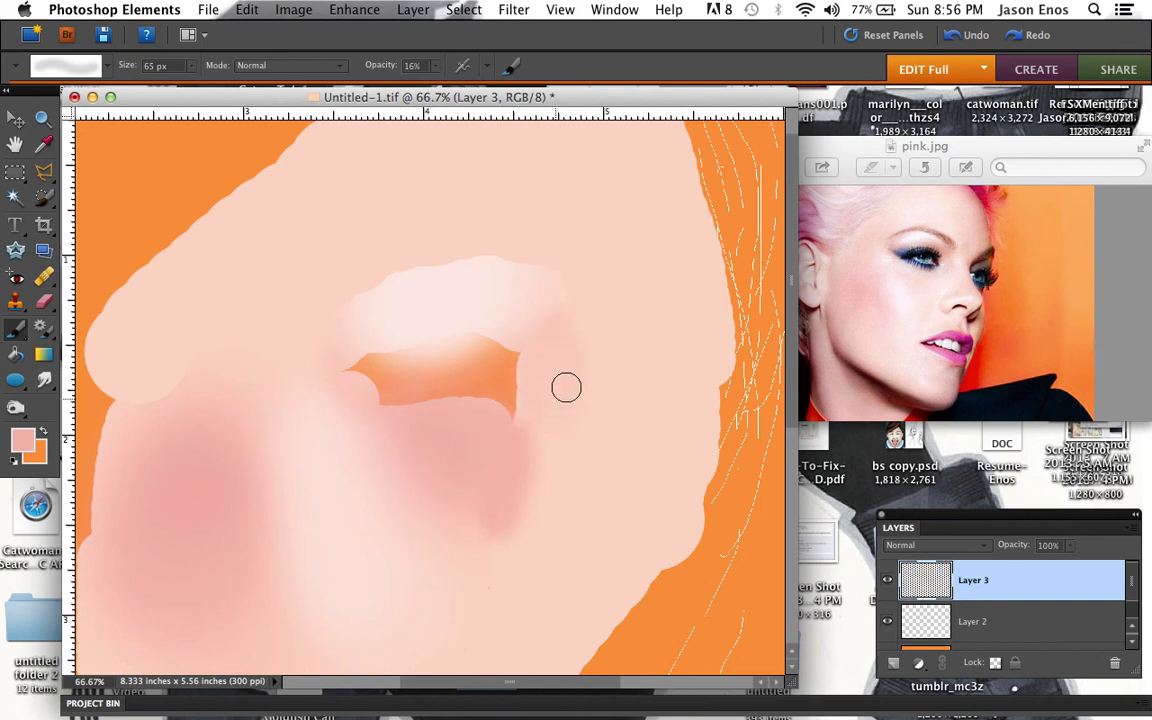
left_click_drag(566, 387, 534, 397)
mouse_move(536, 353)
left_mouse_down()
mouse_move(560, 316)
mouse_move(529, 377)
mouse_move(543, 408)
mouse_move(523, 410)
mouse_move(532, 345)
mouse_move(552, 319)
mouse_move(515, 355)
mouse_move(563, 319)
mouse_move(556, 399)
mouse_move(528, 410)
mouse_move(534, 355)
mouse_move(539, 364)
mouse_move(562, 347)
mouse_move(531, 371)
mouse_move(530, 403)
mouse_move(546, 361)
mouse_move(533, 419)
mouse_move(530, 356)
mouse_move(534, 377)
mouse_move(560, 366)
mouse_move(517, 415)
mouse_move(525, 363)
mouse_move(532, 398)
mouse_move(537, 347)
mouse_move(542, 397)
mouse_move(553, 348)
mouse_move(523, 435)
mouse_move(548, 372)
mouse_move(544, 408)
mouse_move(554, 331)
mouse_move(529, 372)
mouse_move(544, 392)
mouse_move(525, 414)
mouse_move(538, 351)
mouse_move(528, 425)
mouse_move(529, 358)
mouse_move(534, 417)
mouse_move(519, 386)
mouse_move(554, 386)
mouse_move(536, 410)
mouse_move(562, 345)
mouse_move(534, 384)
mouse_move(535, 352)
mouse_move(563, 301)
mouse_move(513, 384)
mouse_move(559, 322)
left_mouse_up()
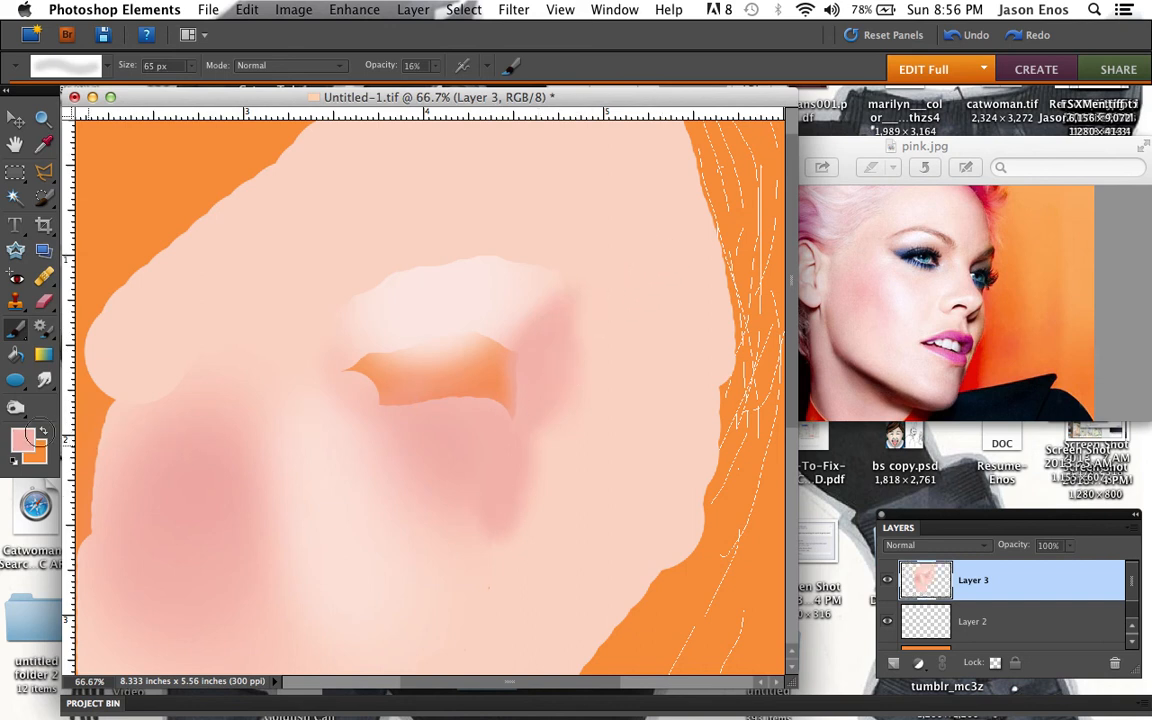
Set the background color to dark brown 734a1f and return to the Brush tool
left_click(36, 453)
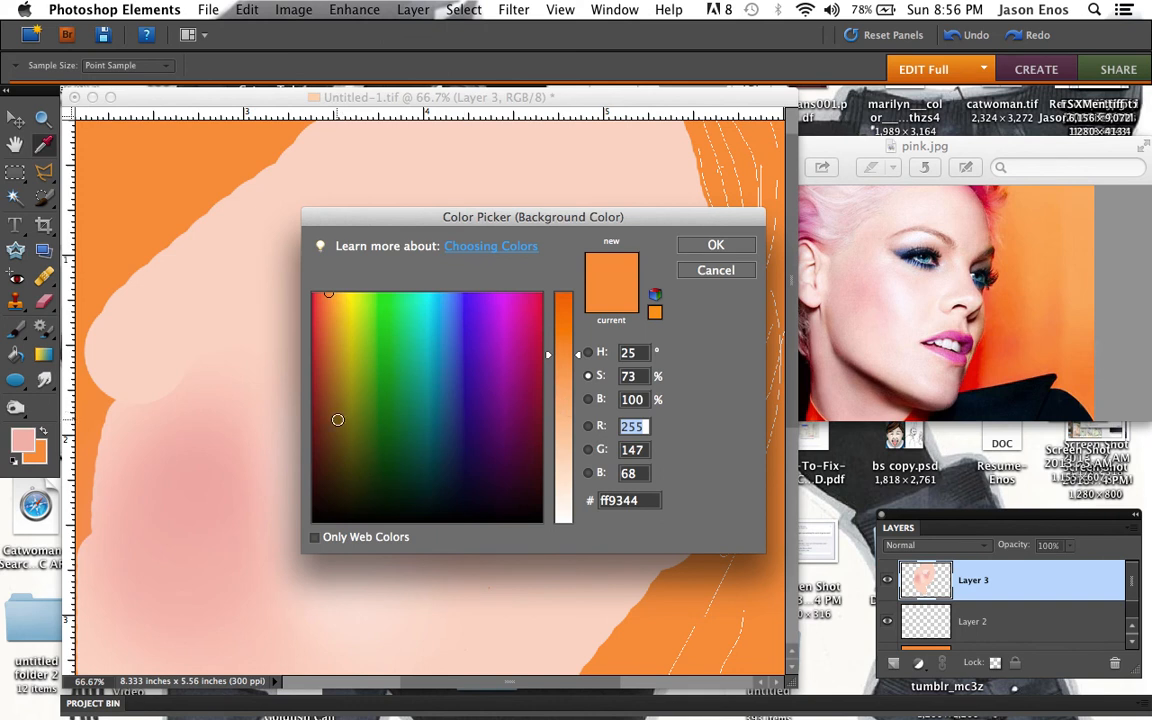
left_click(329, 415)
left_click_drag(329, 418, 332, 418)
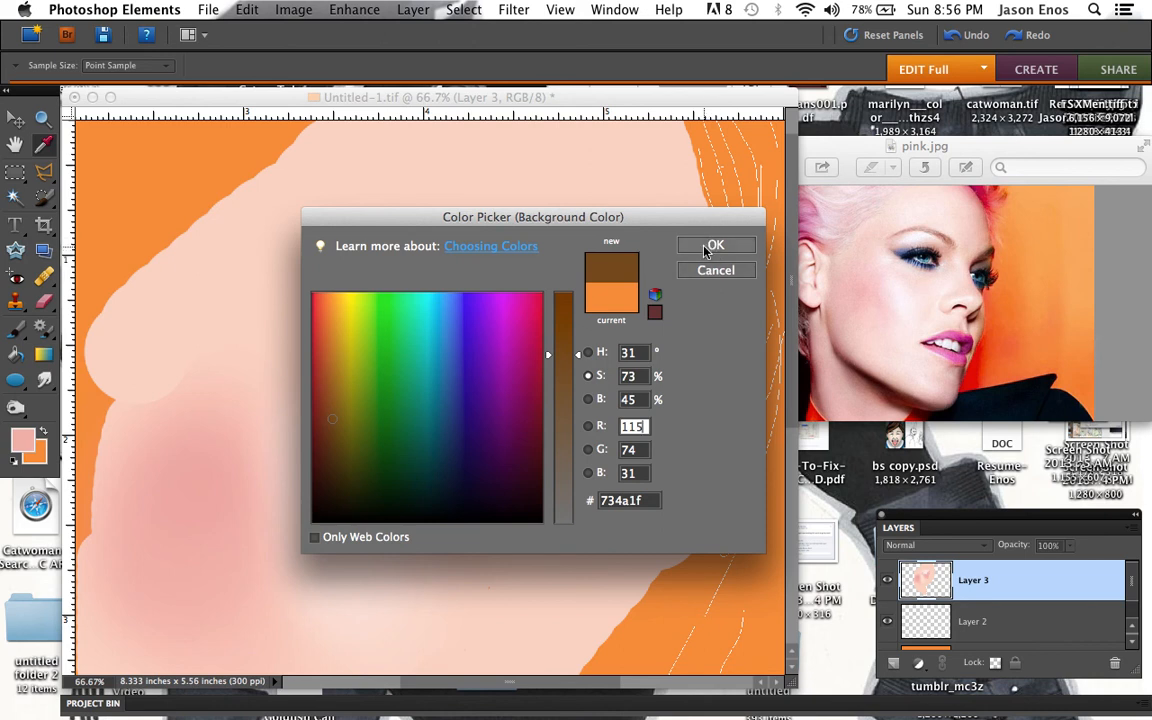
left_click(708, 246)
key("b")
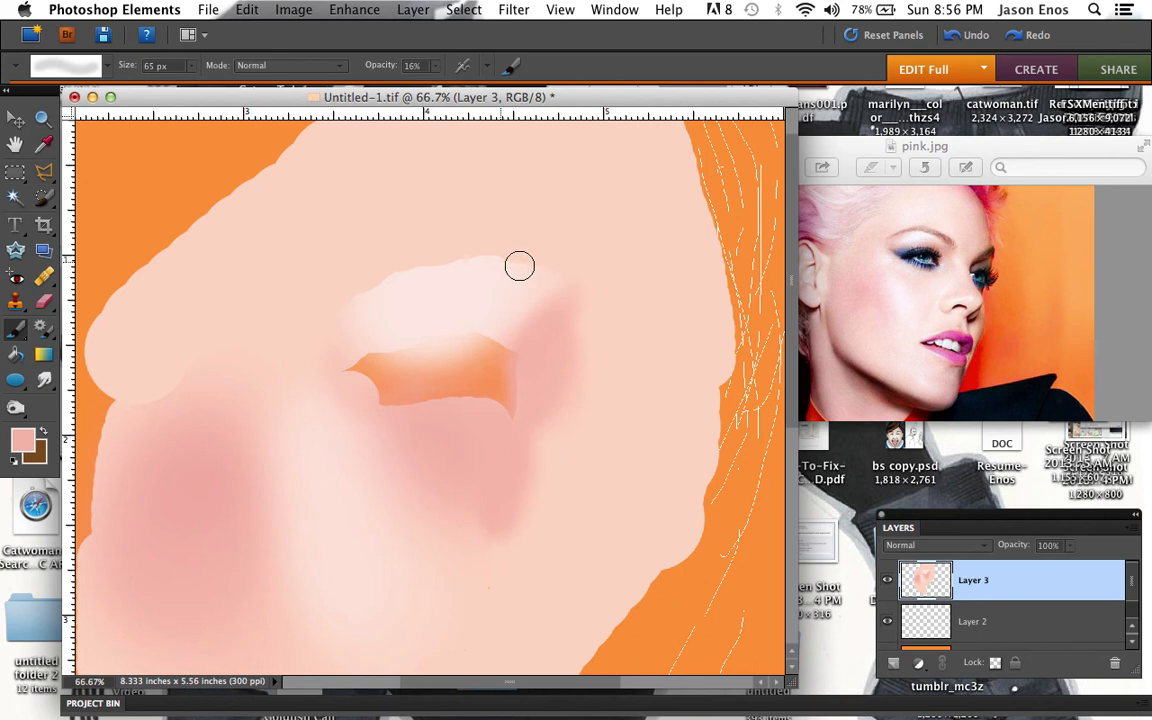
Reduce the brush to 4 px and paint faint pink eyebrow hairs just above the pale brow highlight at 16% opacity
key("super+equal")
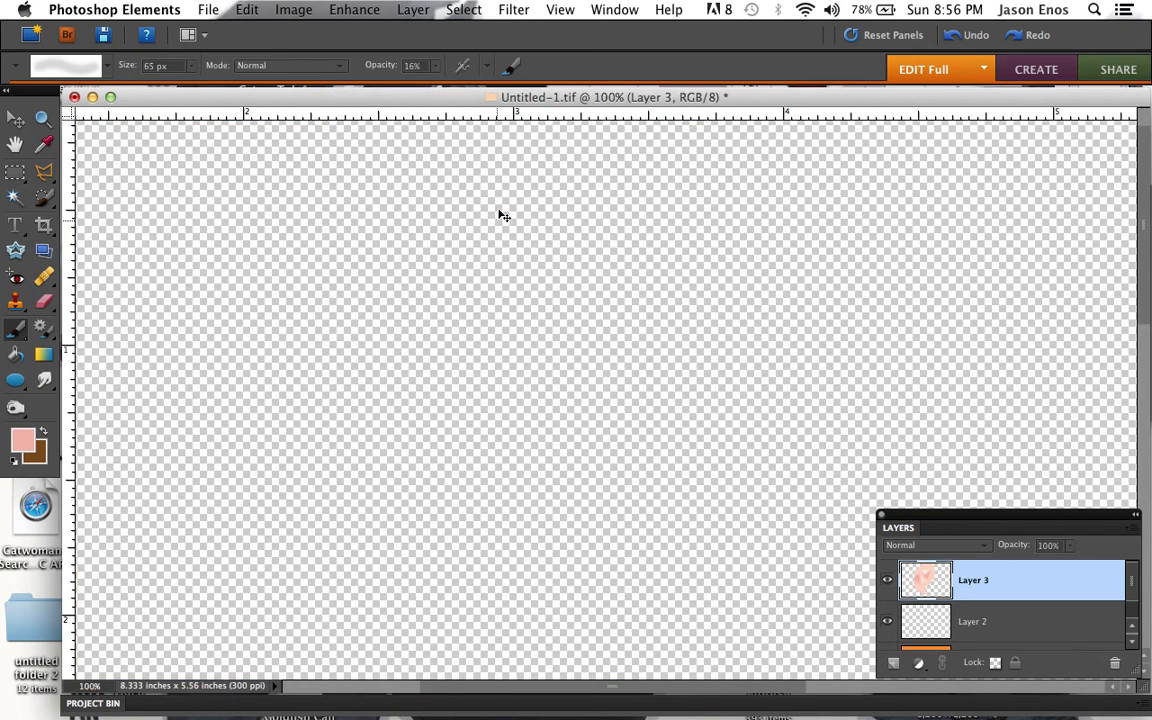
key("super+equal")
key("super+equal")
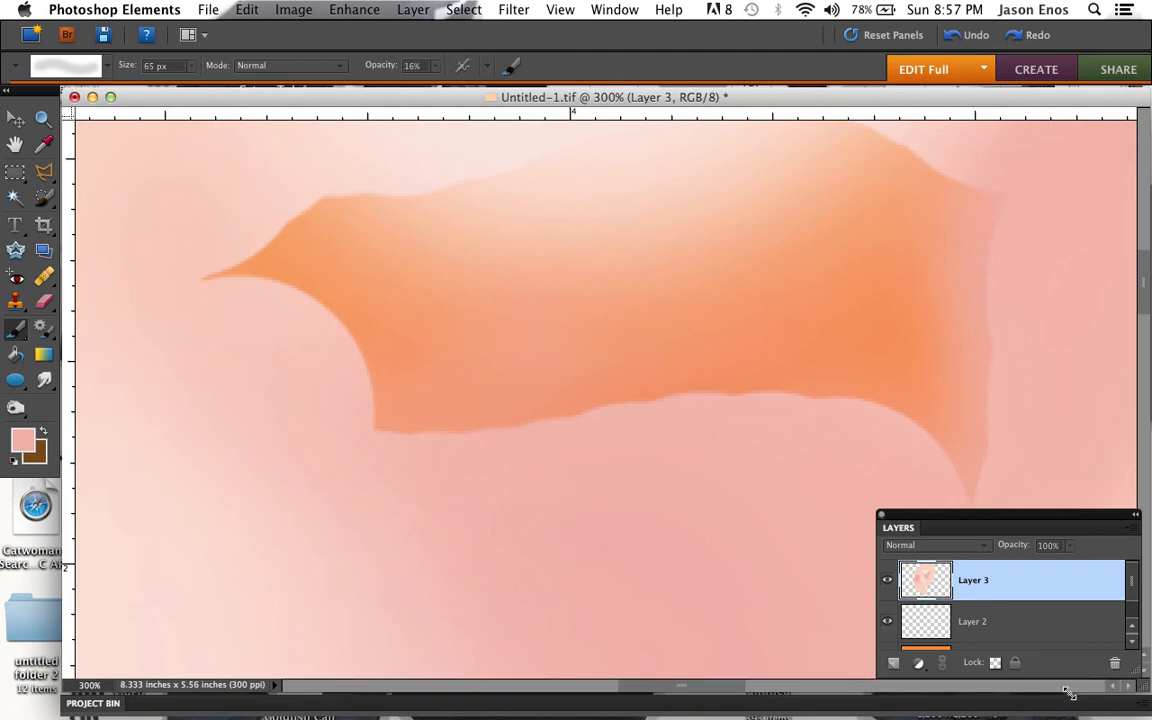
left_click_drag(920, 670, 735, 627)
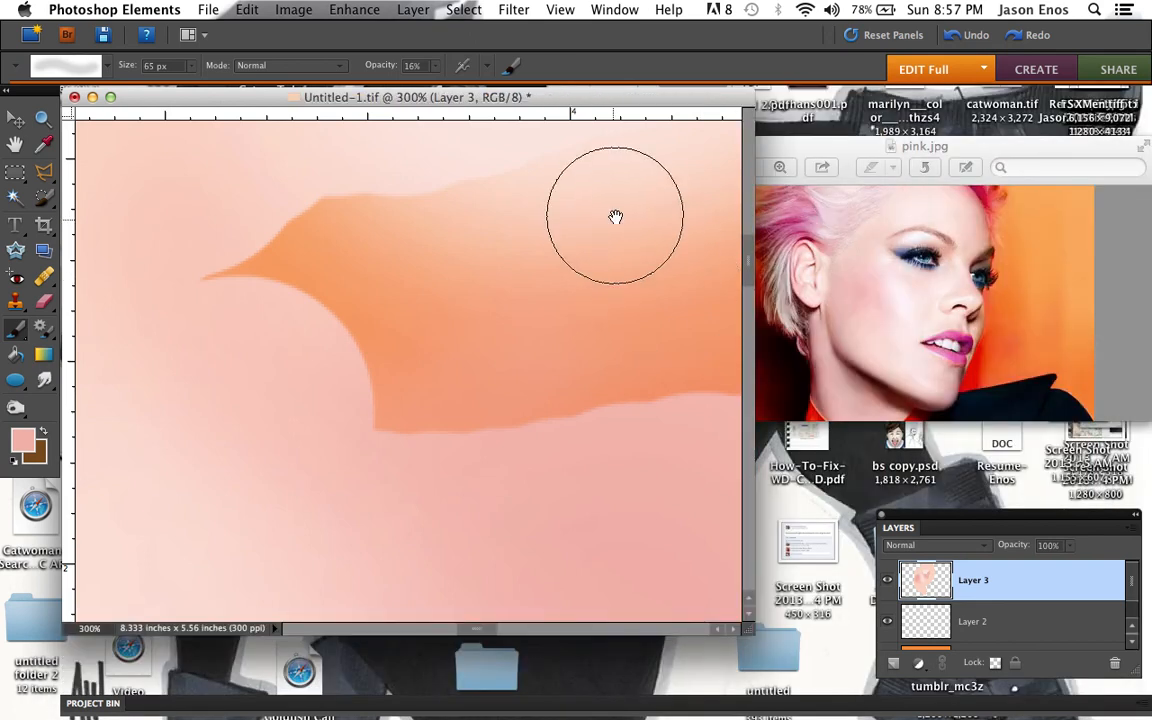
left_click_drag(643, 202, 563, 413)
left_click_drag(665, 223, 592, 330)
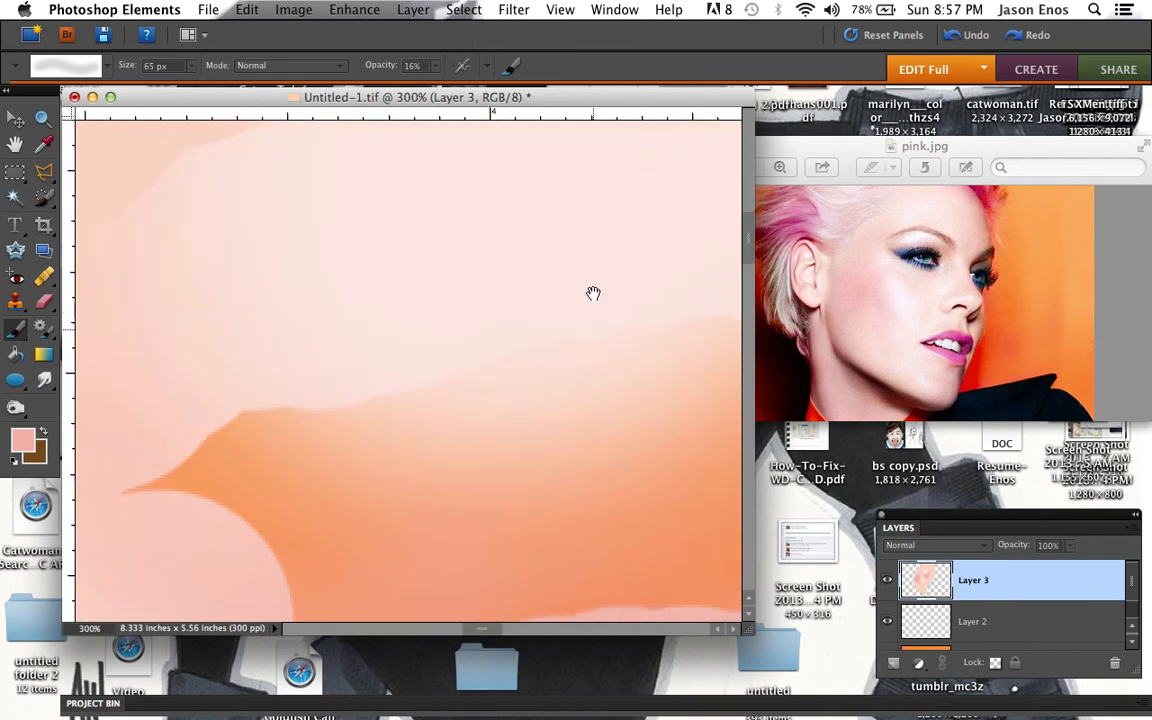
key("bracketleft")
key("bracketleft")
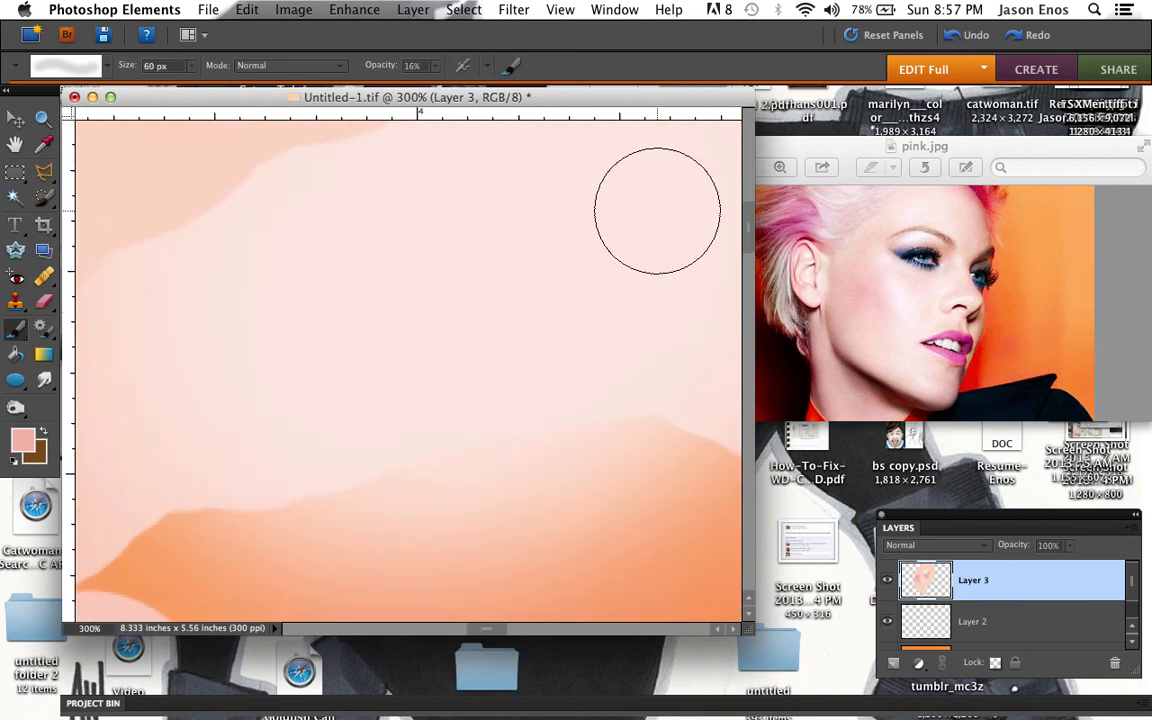
key("bracketleft")
key("bracketleft")
key("bracketleft")
key("bracketleft")
key("bracketleft")
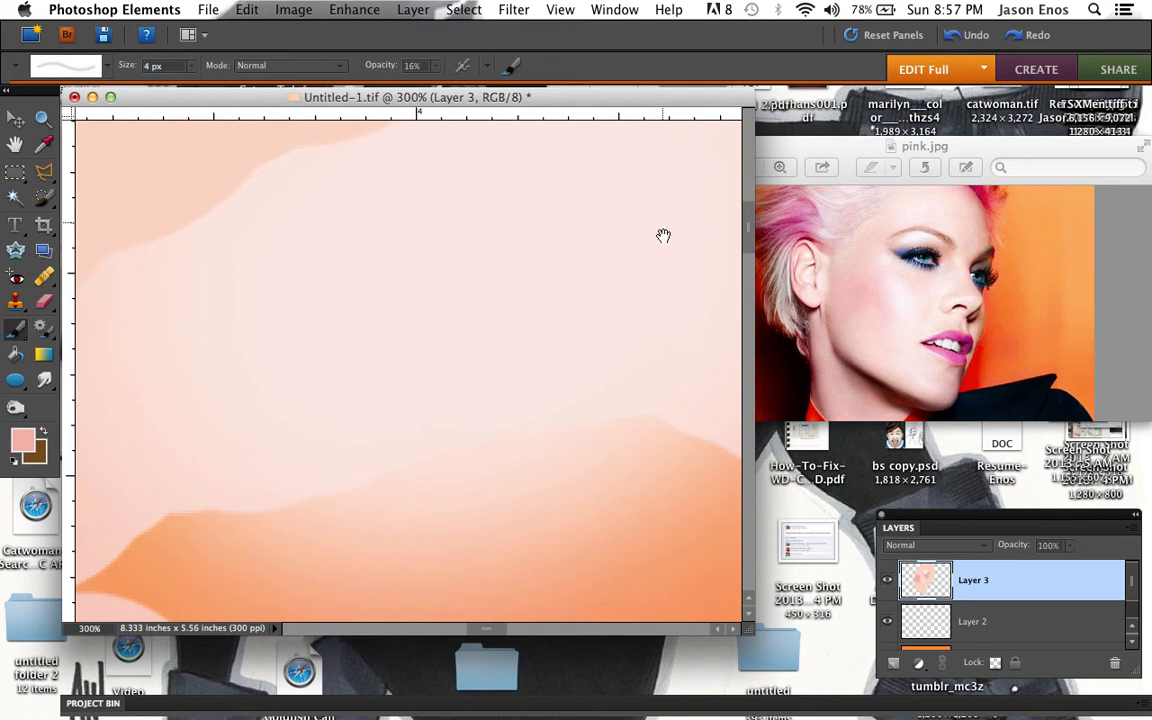
left_click_drag(663, 237, 596, 305)
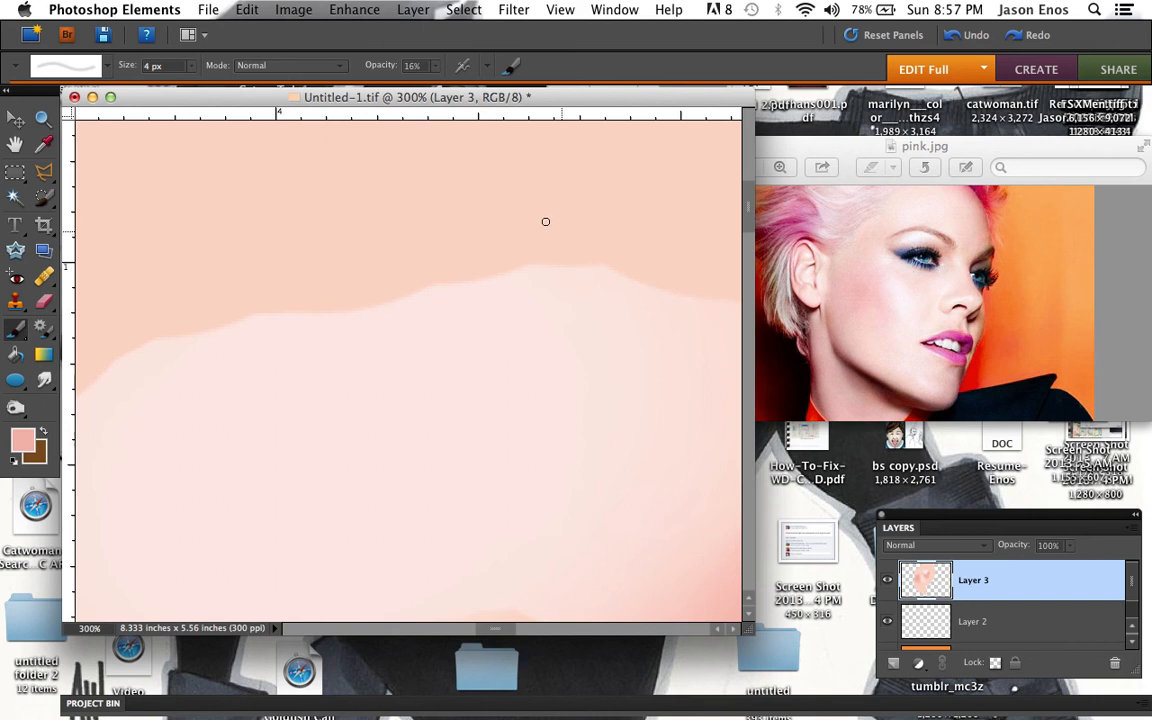
left_click_drag(511, 213, 571, 237)
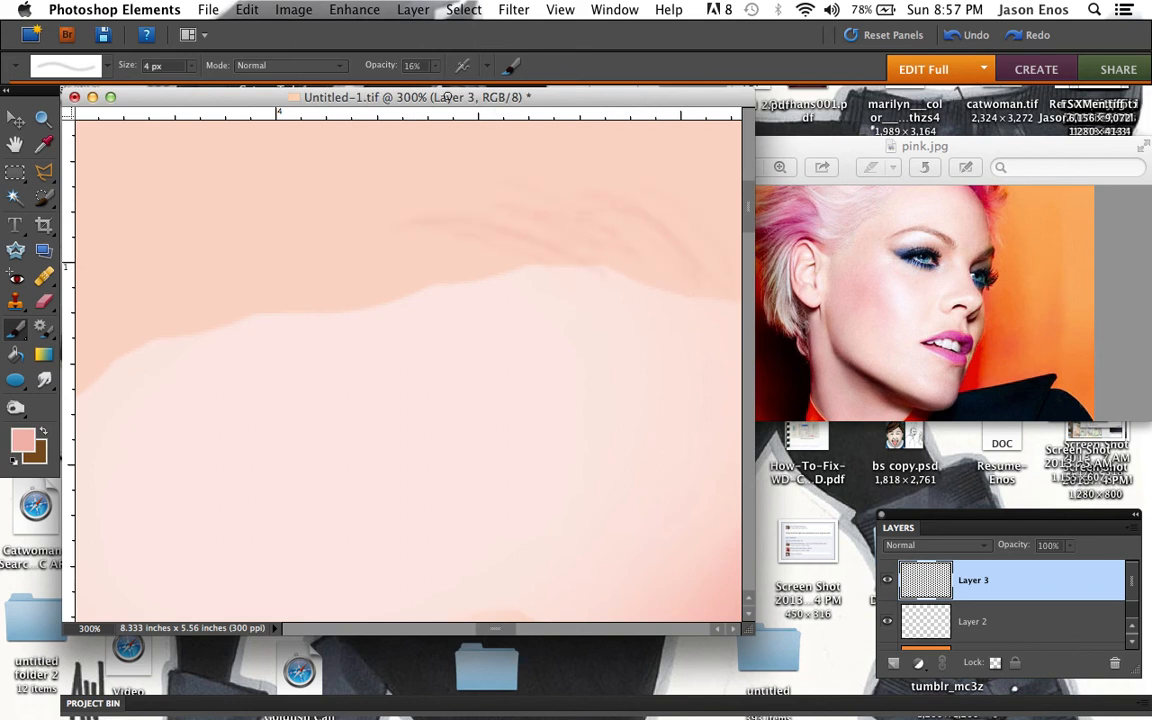
Raise the brush opacity to 87% and paint stronger curved pink eyebrow hairs over the faint ones
left_click(435, 65)
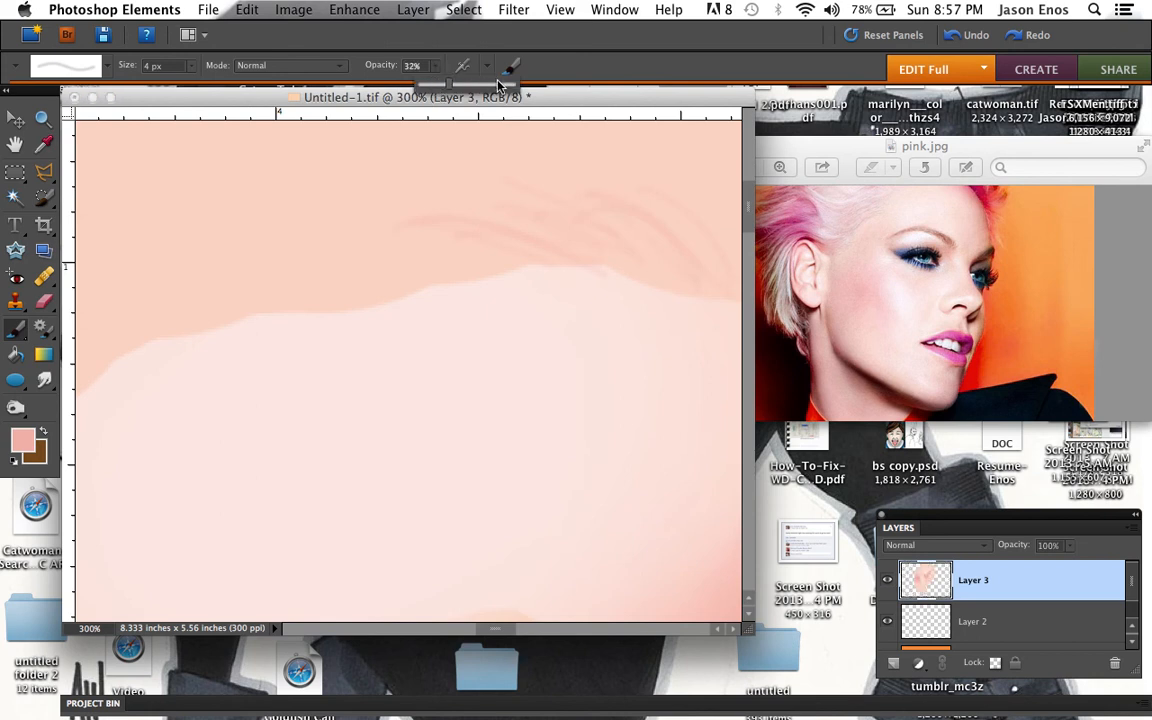
left_click_drag(502, 91, 504, 91)
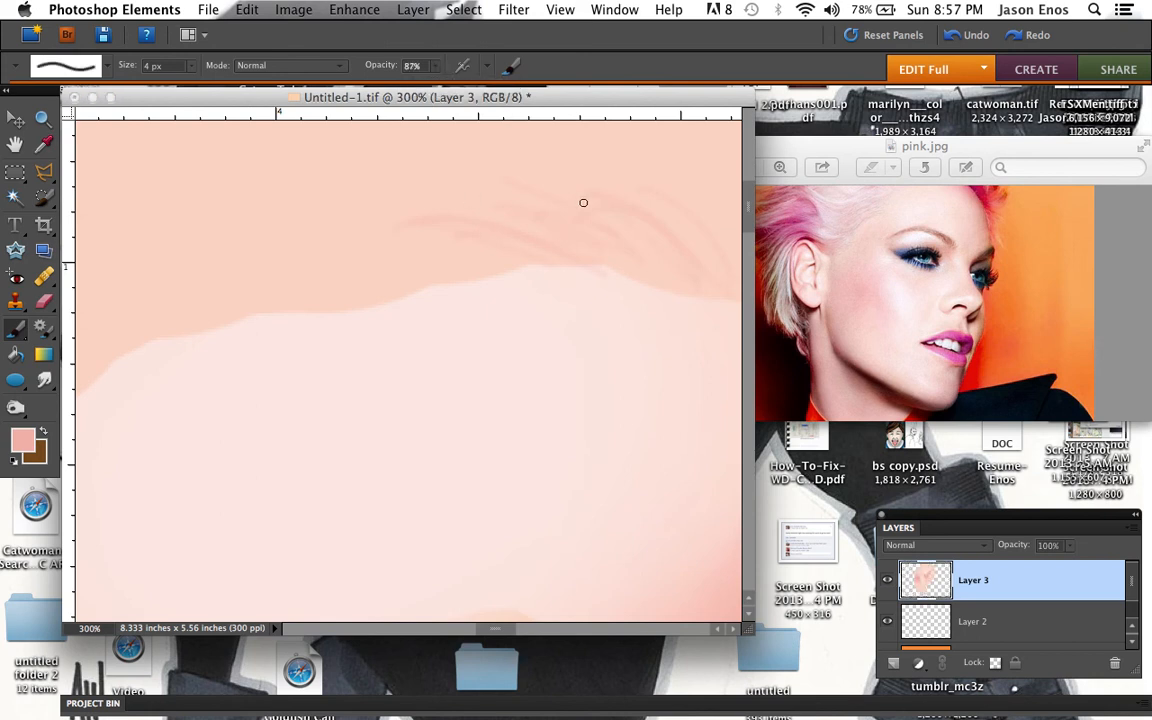
mouse_move(450, 183)
left_mouse_down()
mouse_move(640, 234)
mouse_move(452, 208)
mouse_move(631, 247)
left_mouse_up()
mouse_move(548, 189)
left_mouse_down()
mouse_move(655, 235)
mouse_move(677, 256)
left_mouse_up()
left_click_drag(623, 192, 703, 260)
left_click_drag(641, 204, 715, 275)
left_click_drag(559, 224, 674, 270)
mouse_move(463, 225)
left_mouse_down()
mouse_move(610, 258)
mouse_move(503, 245)
left_mouse_up()
left_click_drag(370, 215, 520, 249)
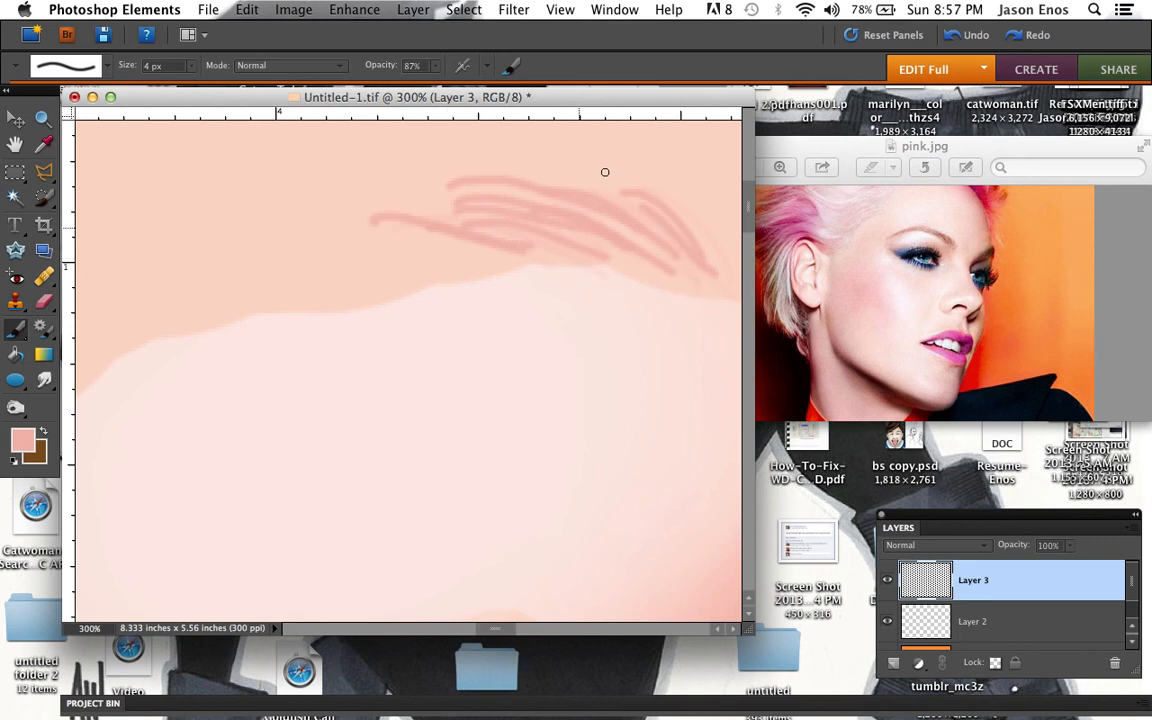
key("super+minus")
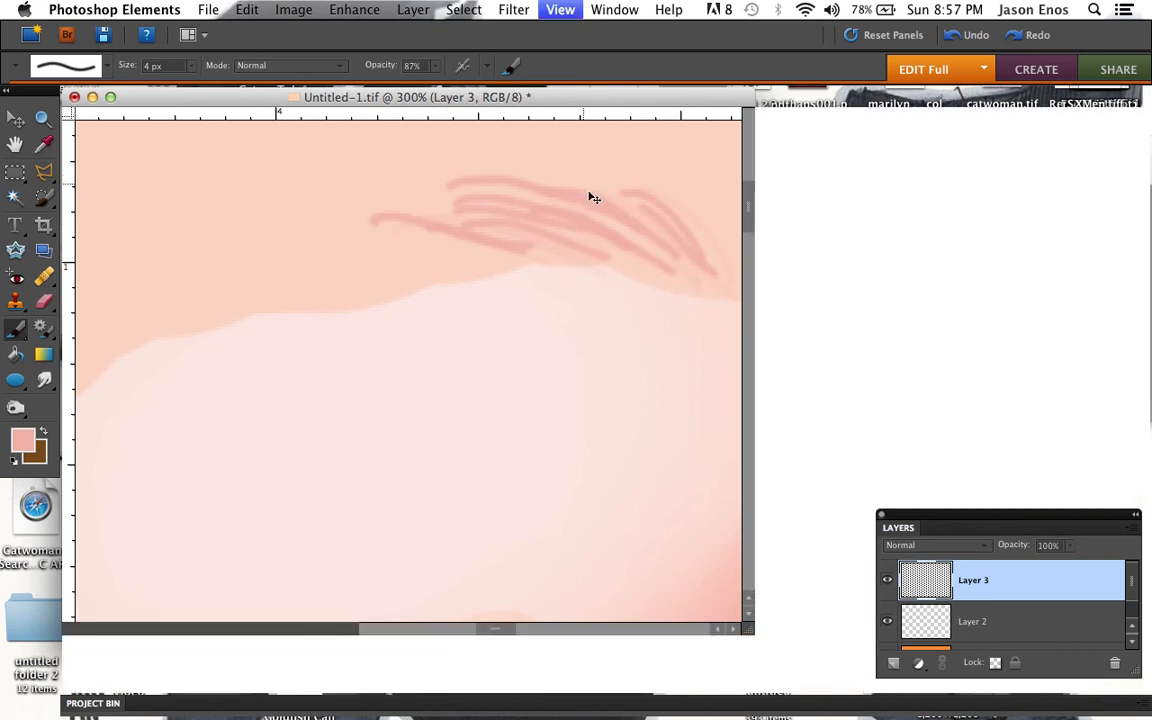
key("super+minus")
key("super+minus")
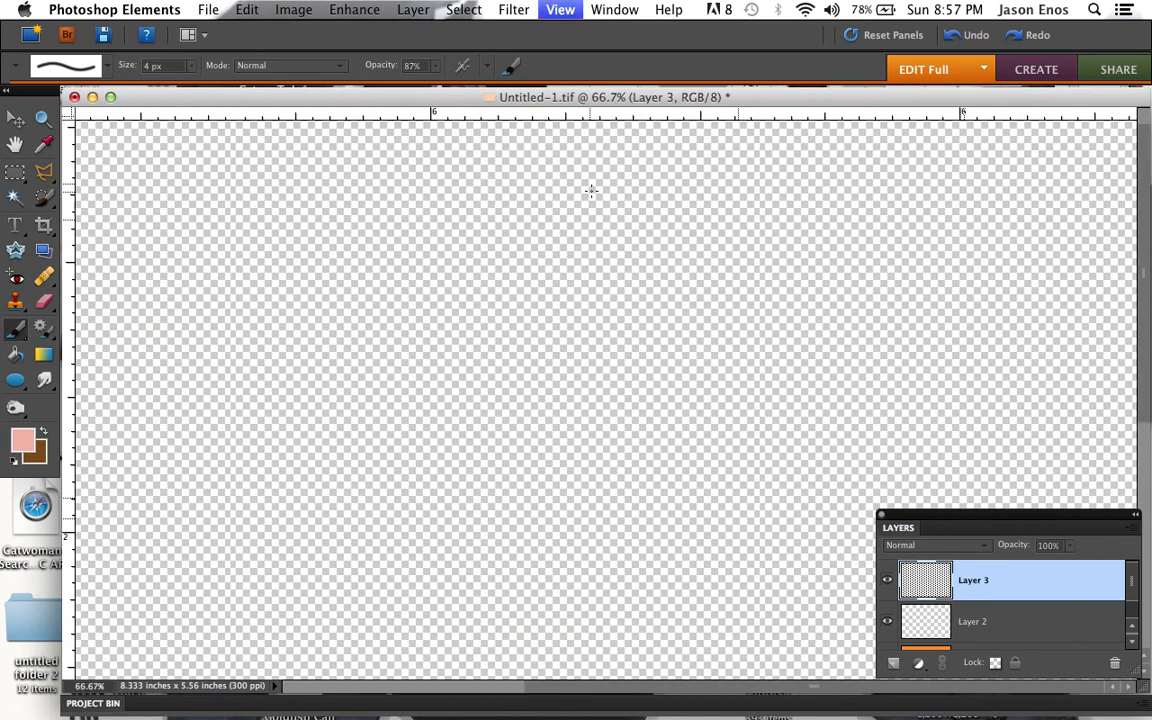
Switch to the Blur tool and set it to 250 px at 100% strength
key("super+minus")
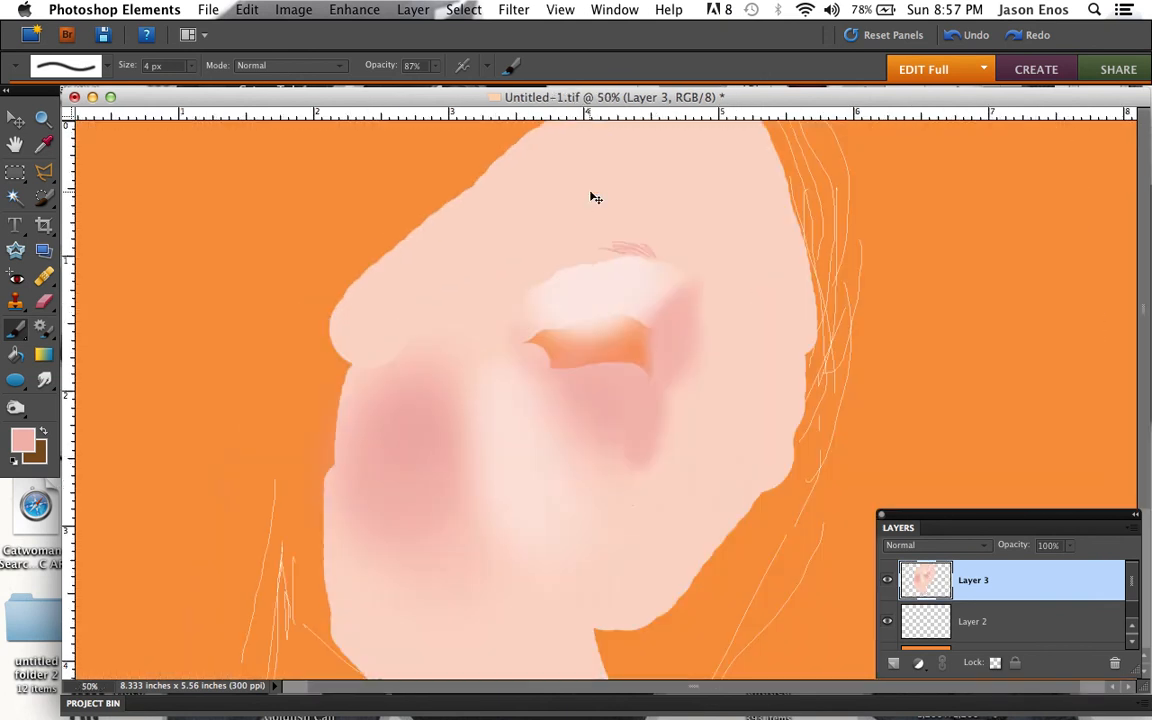
key("super+minus")
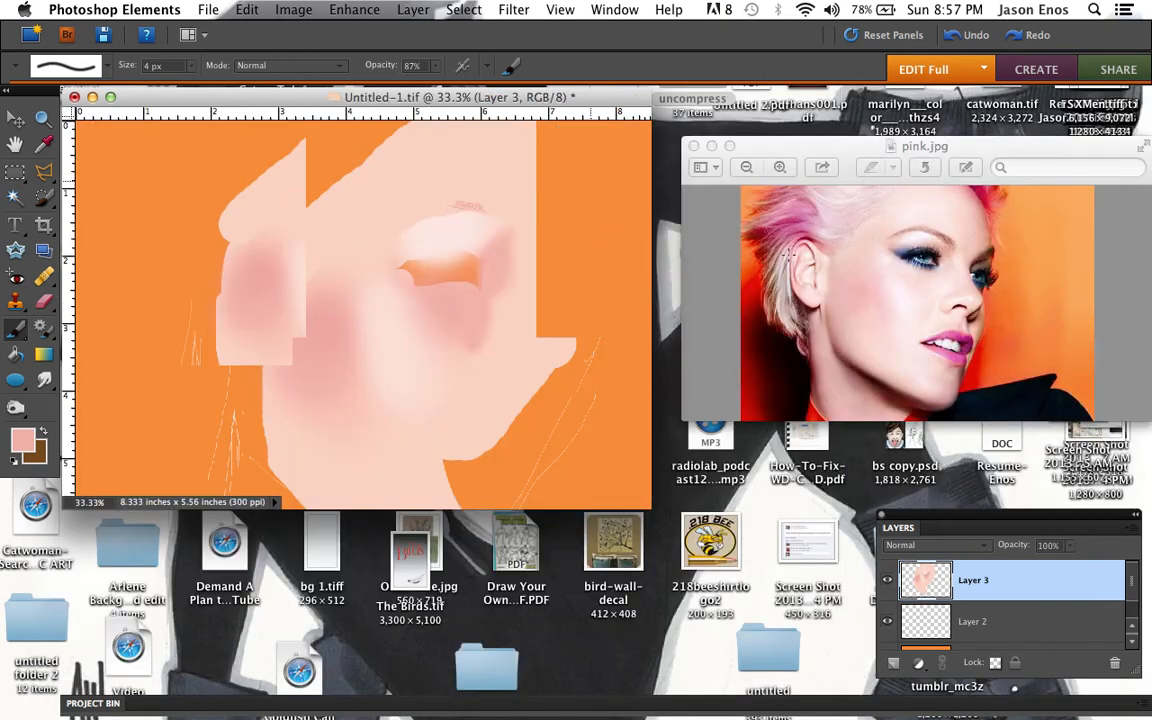
key("super+minus")
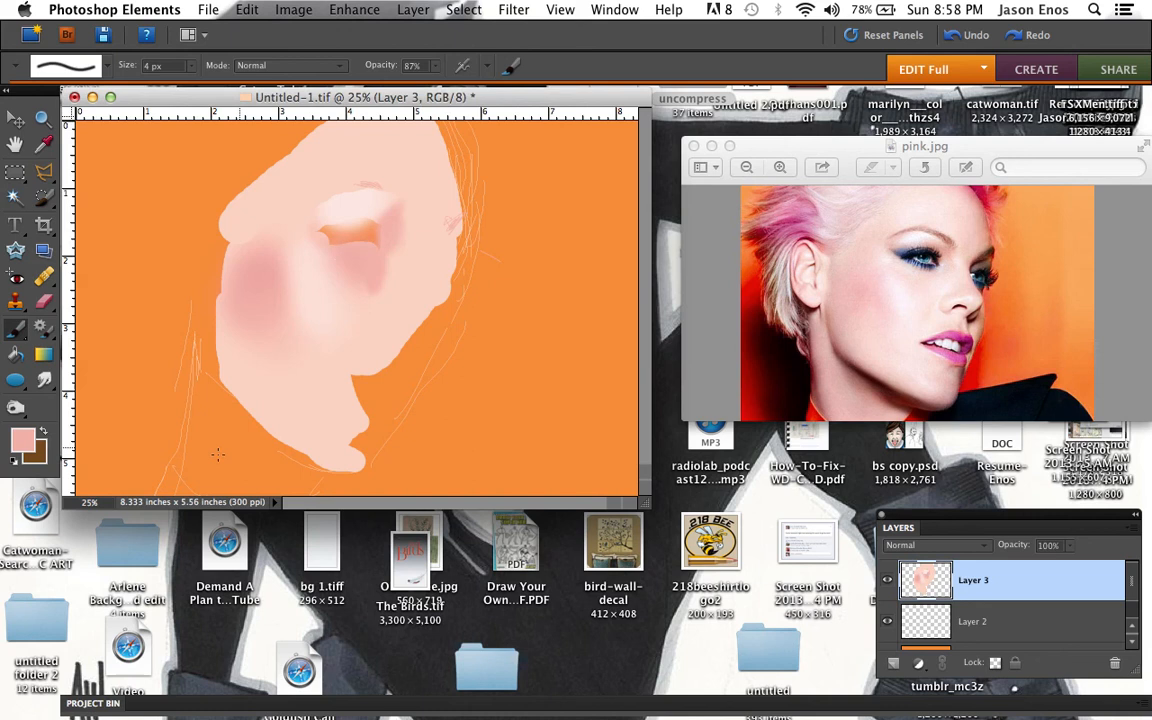
left_click(44, 380)
left_click(110, 381)
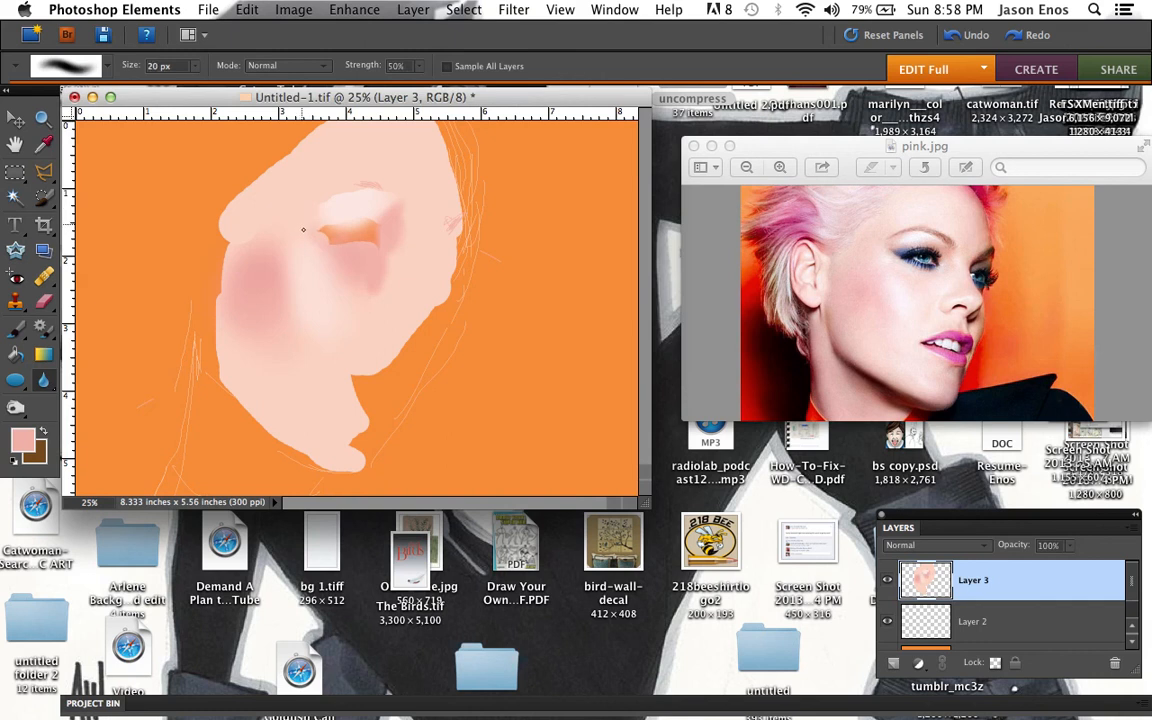
key("bracketright")
key("bracketright")
key("bracketright")
key("bracketright")
key("bracketright")
key("bracketright")
key("bracketright")
key("bracketright")
key("bracketright")
key("bracketright")
key("bracketright")
key("bracketright")
key("bracketright")
left_click(419, 67)
left_click_drag(424, 92, 466, 86)
Blur the edges of the cheek blush, the under-eye shading and the shadow beside the nose bridge
mouse_move(282, 250)
left_mouse_down()
mouse_move(306, 327)
mouse_move(283, 247)
mouse_move(291, 329)
mouse_move(285, 237)
mouse_move(362, 278)
mouse_move(280, 239)
mouse_move(345, 262)
mouse_move(325, 257)
mouse_move(396, 361)
mouse_move(384, 312)
left_mouse_up()
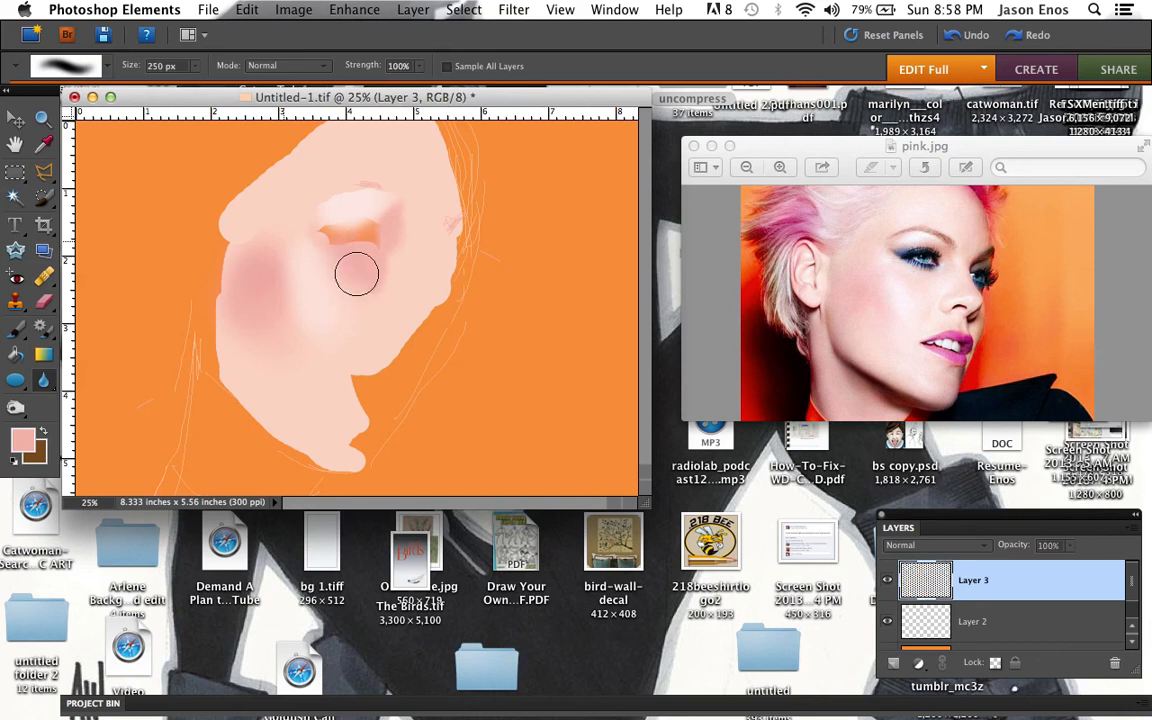
mouse_move(355, 270)
left_mouse_down()
mouse_move(402, 270)
mouse_move(403, 250)
mouse_move(386, 299)
left_mouse_up()
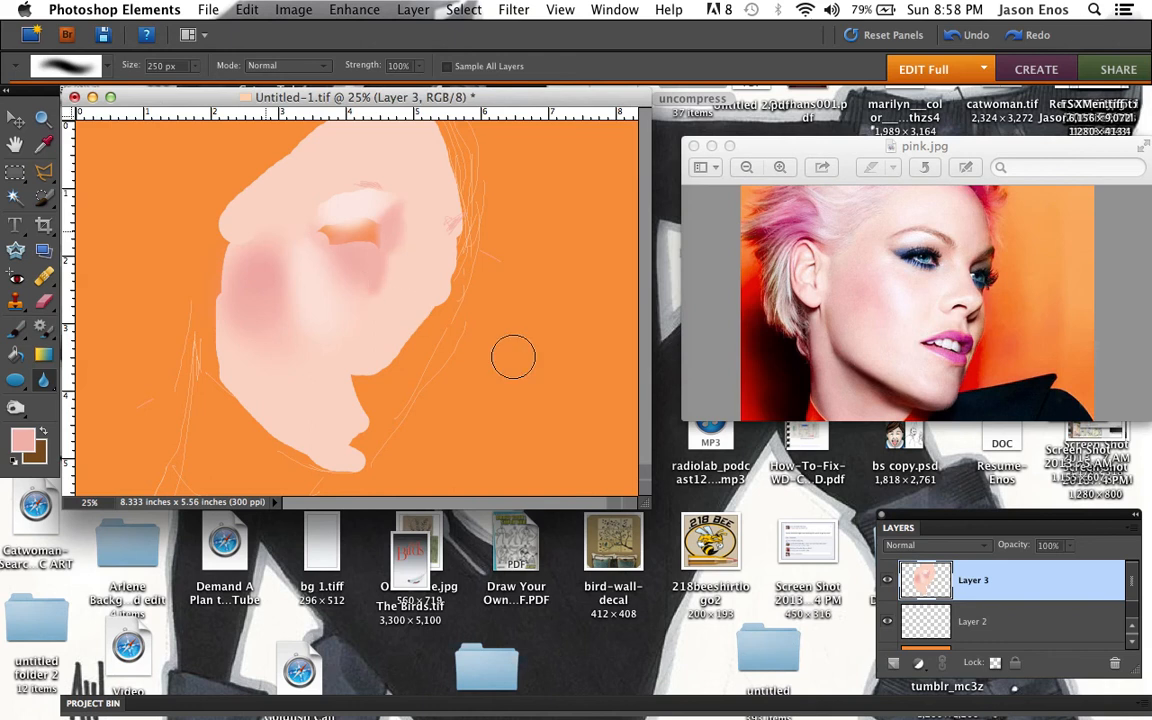
mouse_move(387, 224)
left_mouse_down()
mouse_move(385, 187)
mouse_move(375, 174)
mouse_move(376, 185)
mouse_move(356, 179)
mouse_move(391, 188)
left_mouse_up()
mouse_move(477, 200)
left_mouse_down()
mouse_move(422, 252)
mouse_move(414, 208)
mouse_move(398, 290)
mouse_move(375, 319)
mouse_move(374, 281)
mouse_move(340, 252)
left_mouse_up()
left_click(869, 246)
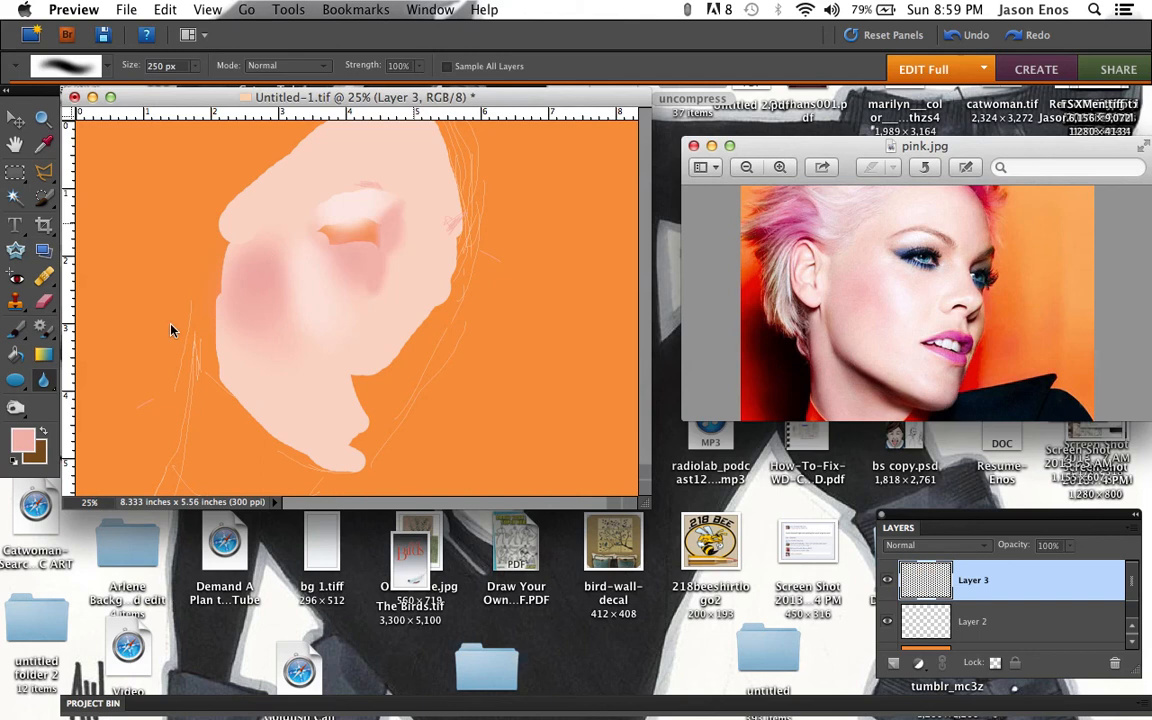
left_click(298, 103)
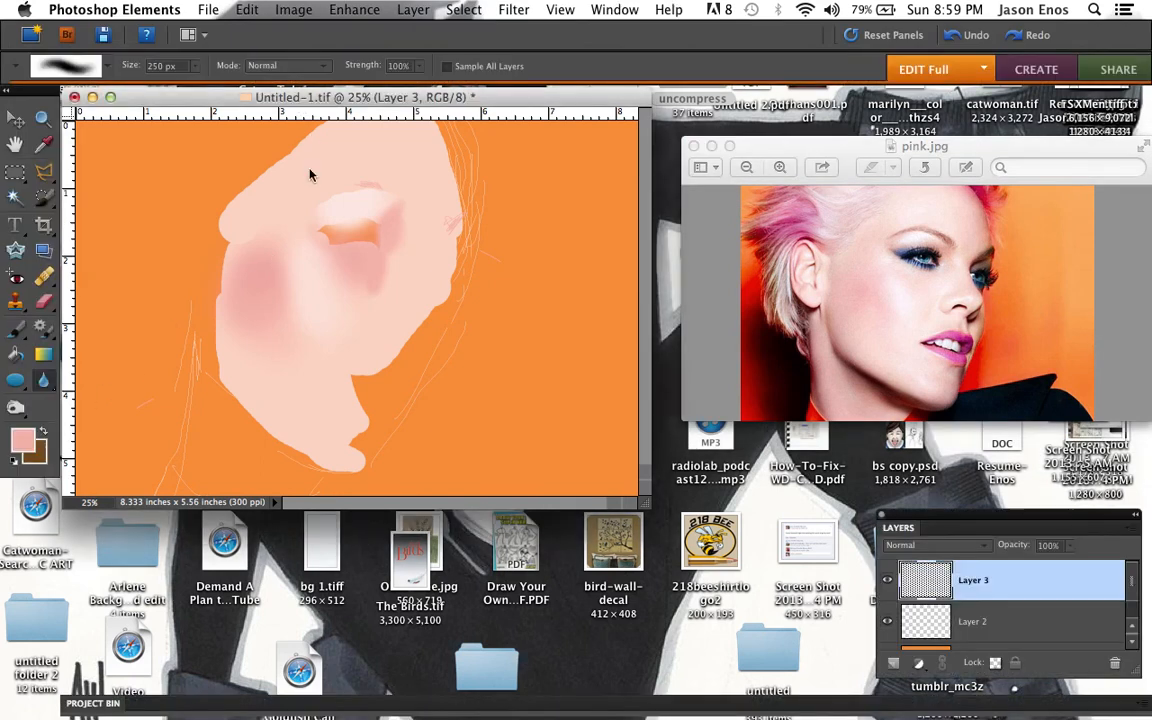
left_click_drag(222, 232, 376, 112)
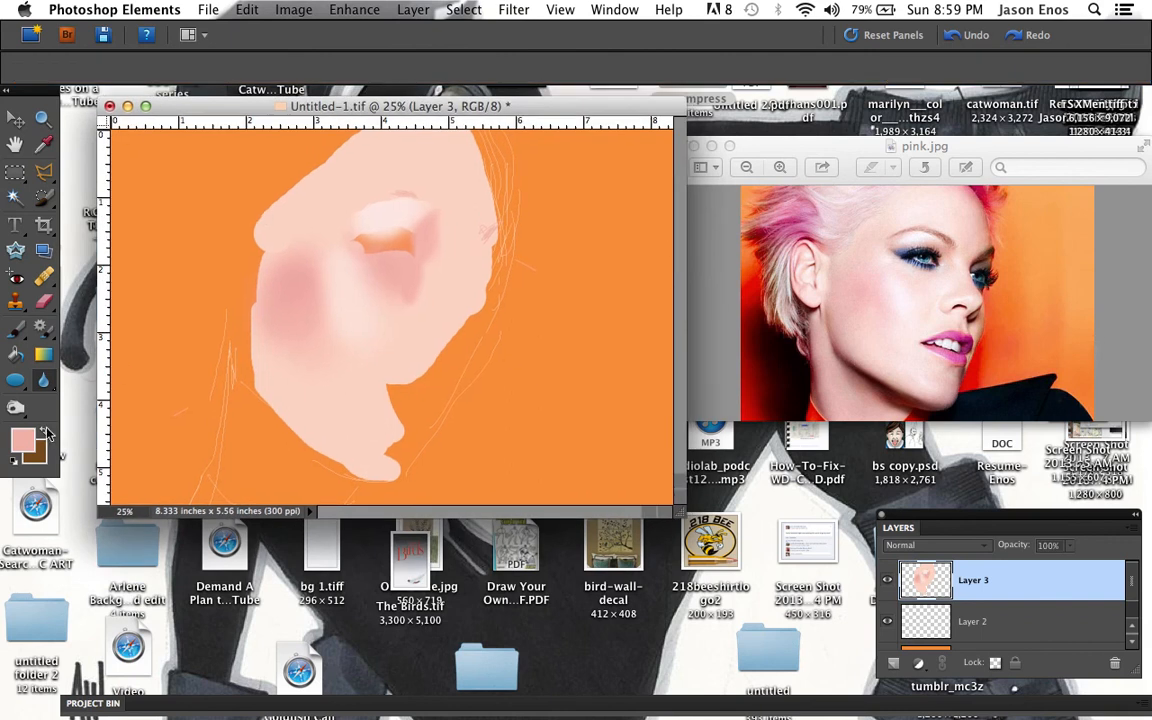
Switch to the soft 60 px brush and set its opacity to 20%
left_click(19, 332)
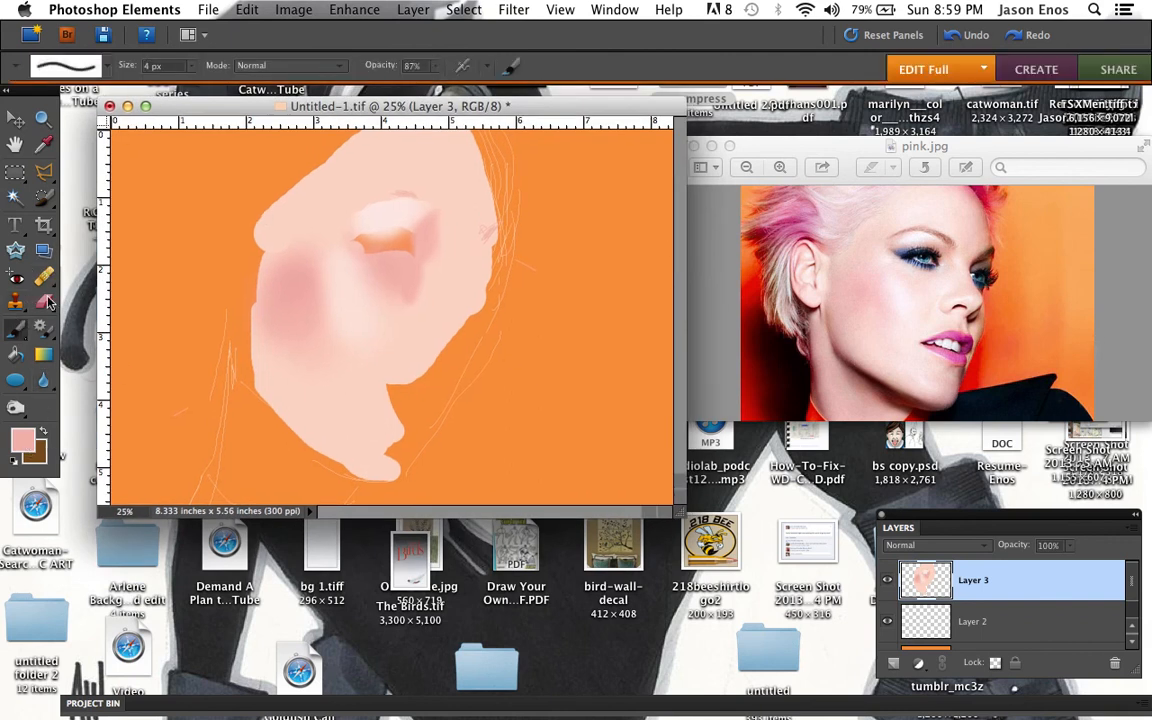
left_click(100, 68)
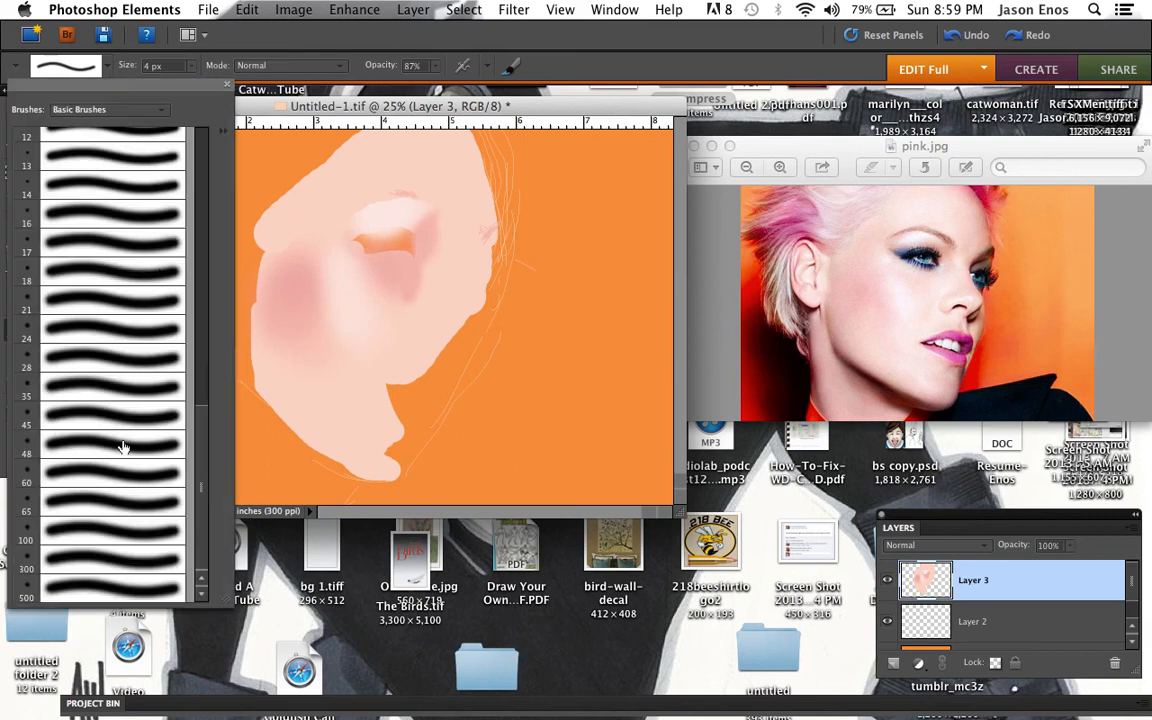
left_click(108, 476)
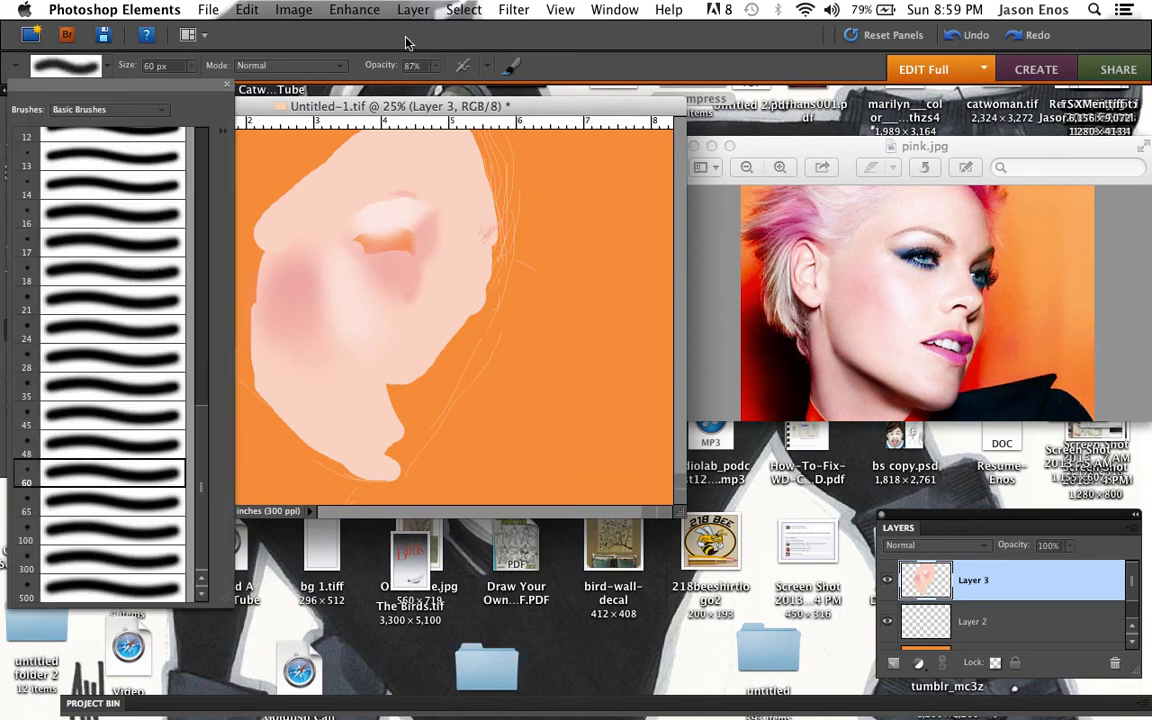
left_click(433, 62)
left_click_drag(398, 84, 367, 88)
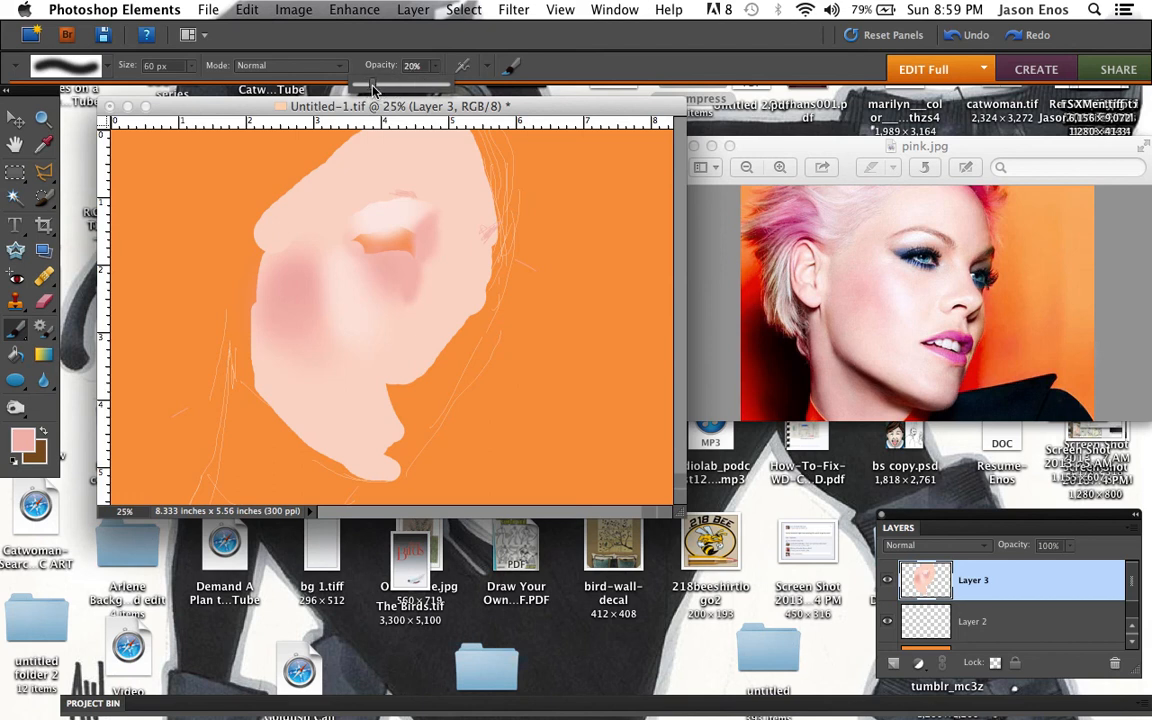
left_click(448, 45)
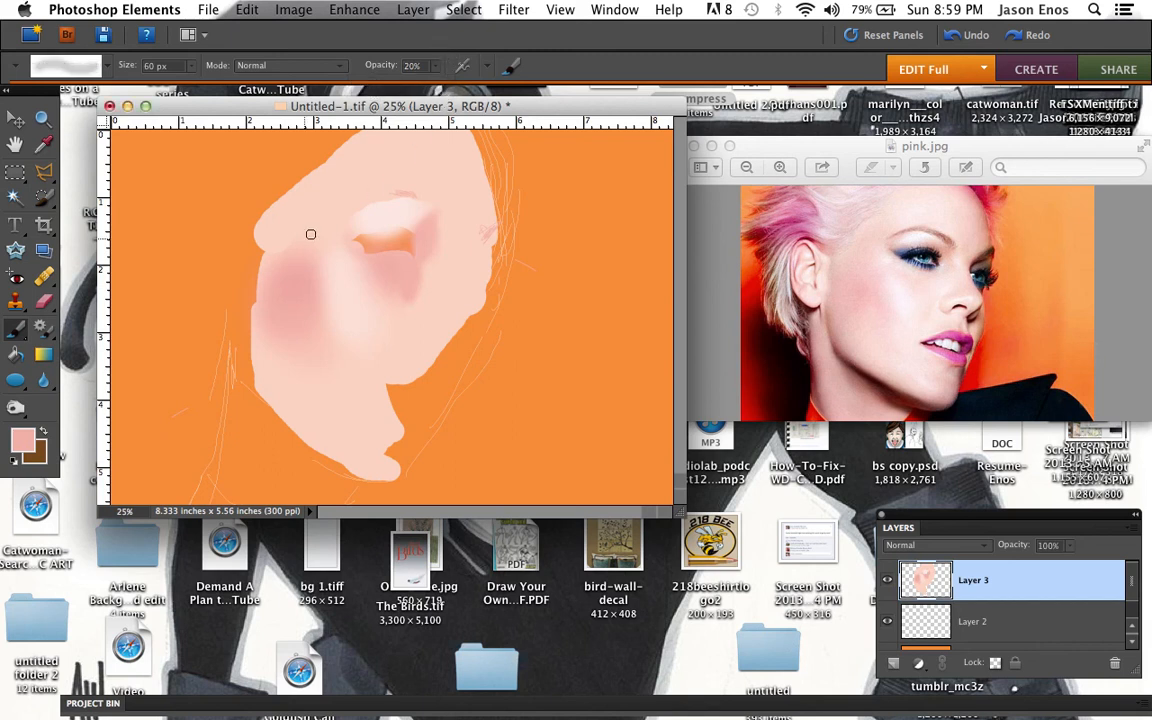
Enlarge the brush and extend the soft pink blush from the cheek up across the temple
key("bracketright")
key("bracketright")
key("bracketright")
key("bracketright")
key("bracketright")
key("bracketright")
key("bracketright")
key("bracketright")
key("i")
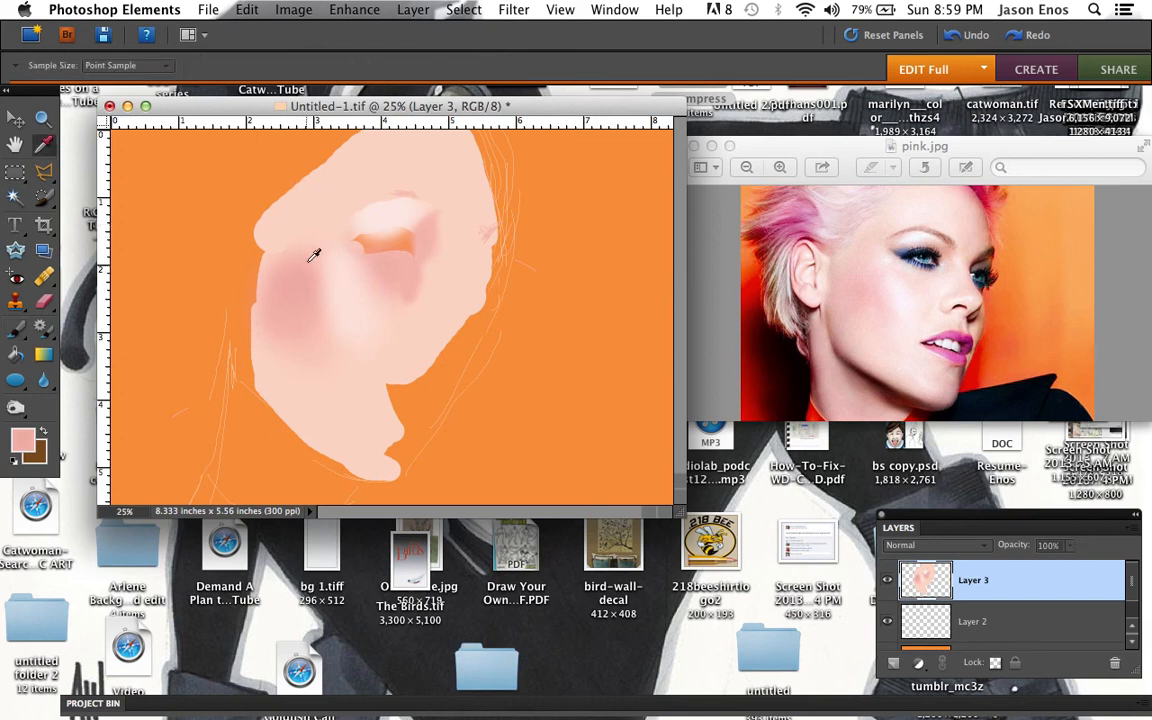
key("b")
mouse_move(305, 247)
left_mouse_down()
mouse_move(326, 210)
mouse_move(289, 256)
mouse_move(333, 199)
mouse_move(281, 254)
mouse_move(320, 203)
mouse_move(288, 256)
mouse_move(330, 205)
mouse_move(327, 262)
mouse_move(276, 278)
left_mouse_up()
mouse_move(305, 226)
left_mouse_down()
mouse_move(334, 314)
mouse_move(357, 311)
mouse_move(357, 190)
mouse_move(283, 257)
mouse_move(319, 216)
mouse_move(368, 219)
mouse_move(313, 291)
mouse_move(324, 234)
mouse_move(337, 252)
mouse_move(329, 230)
left_mouse_up()
Reduce the brush to 60 px and set the foreground color to muted brown 73574a
key("bracketleft")
key("bracketleft")
key("bracketleft")
key("bracketleft")
key("bracketleft")
key("bracketleft")
key("bracketleft")
key("bracketleft")
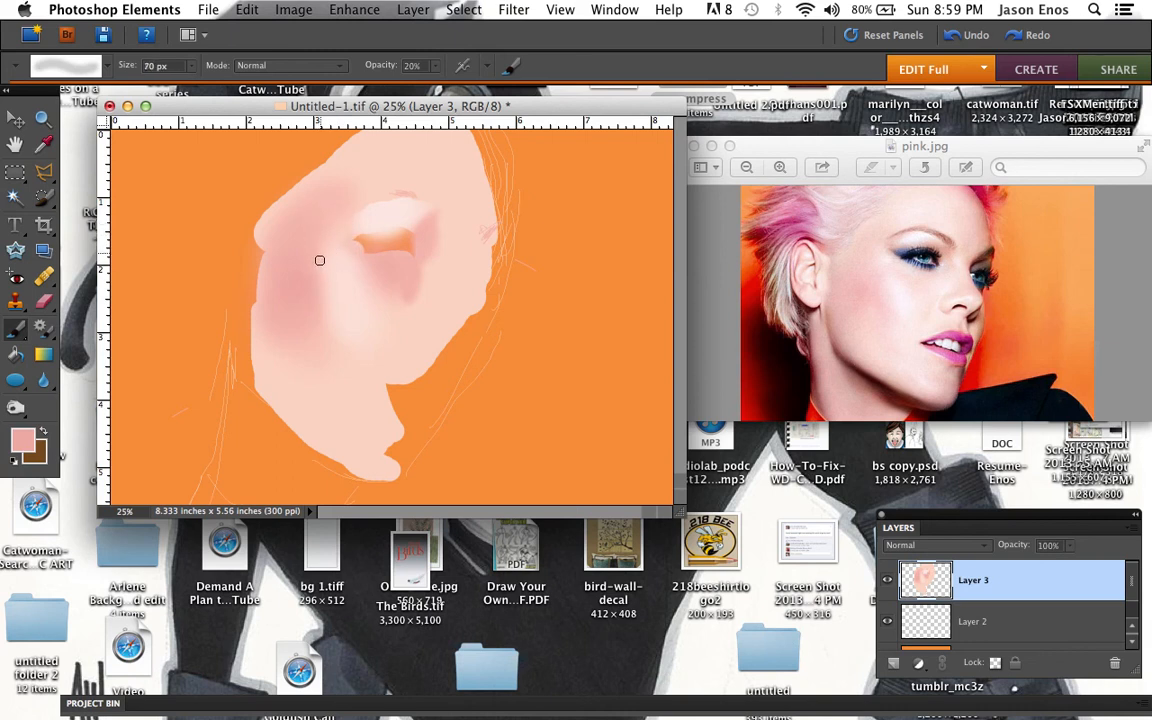
key("bracketleft")
left_click_drag(391, 465, 382, 429)
left_click(43, 432)
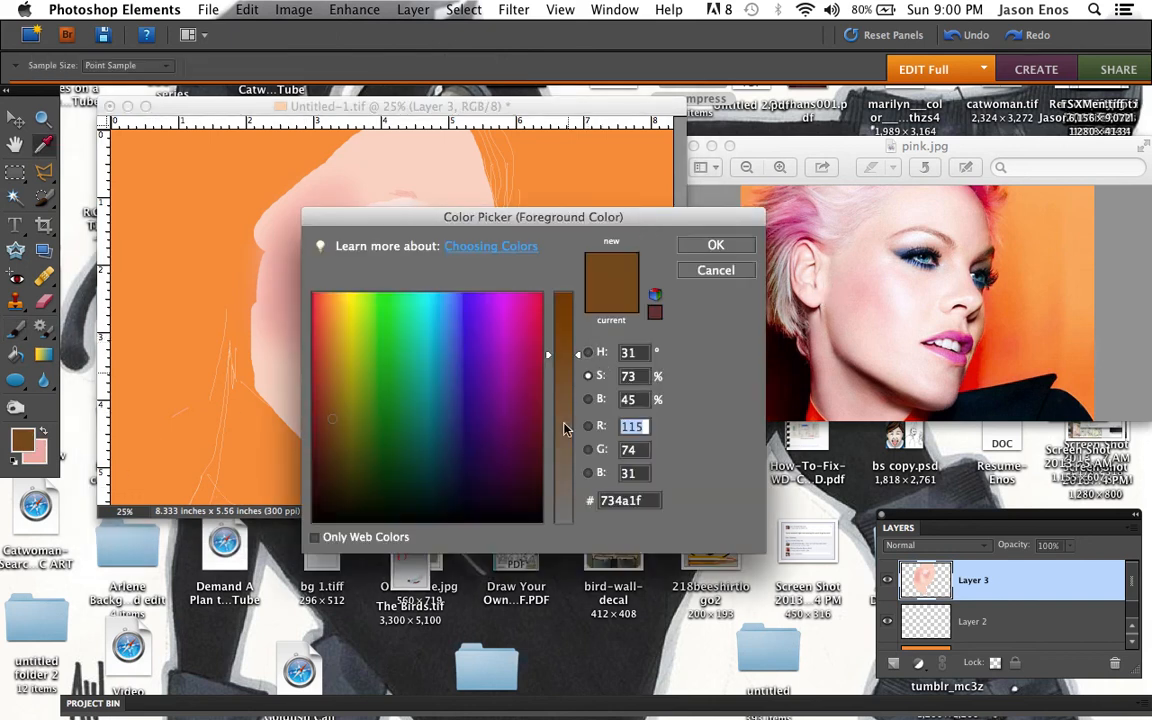
left_click(574, 439)
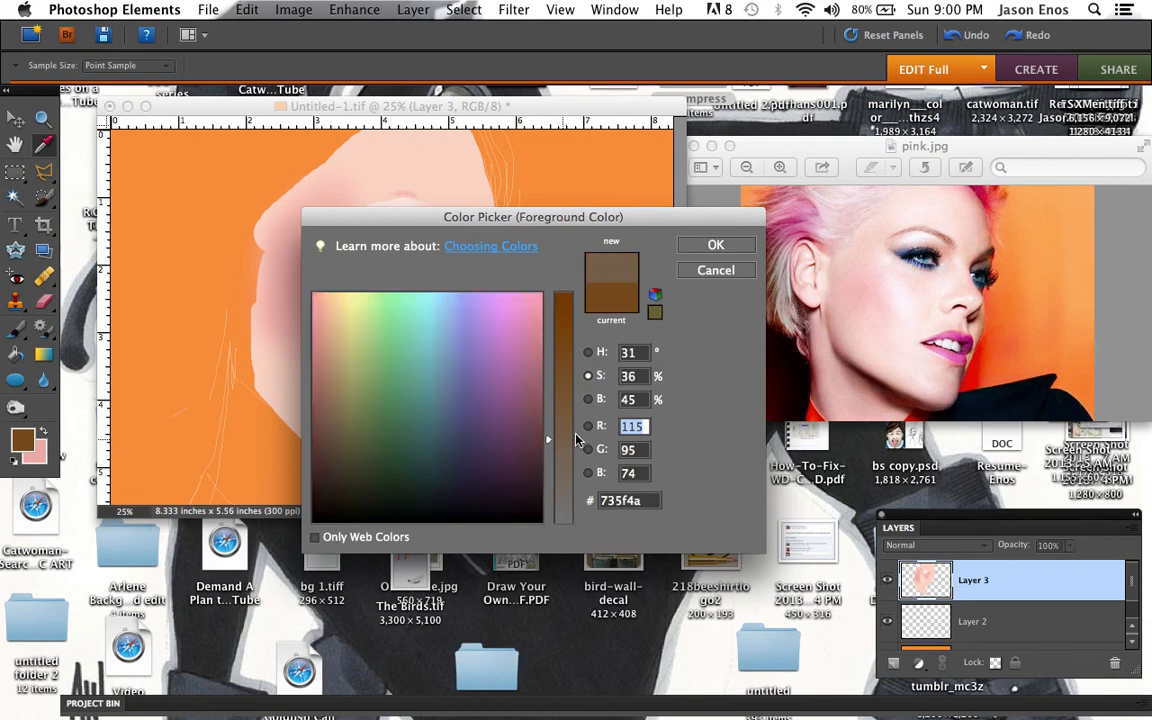
left_click(589, 352)
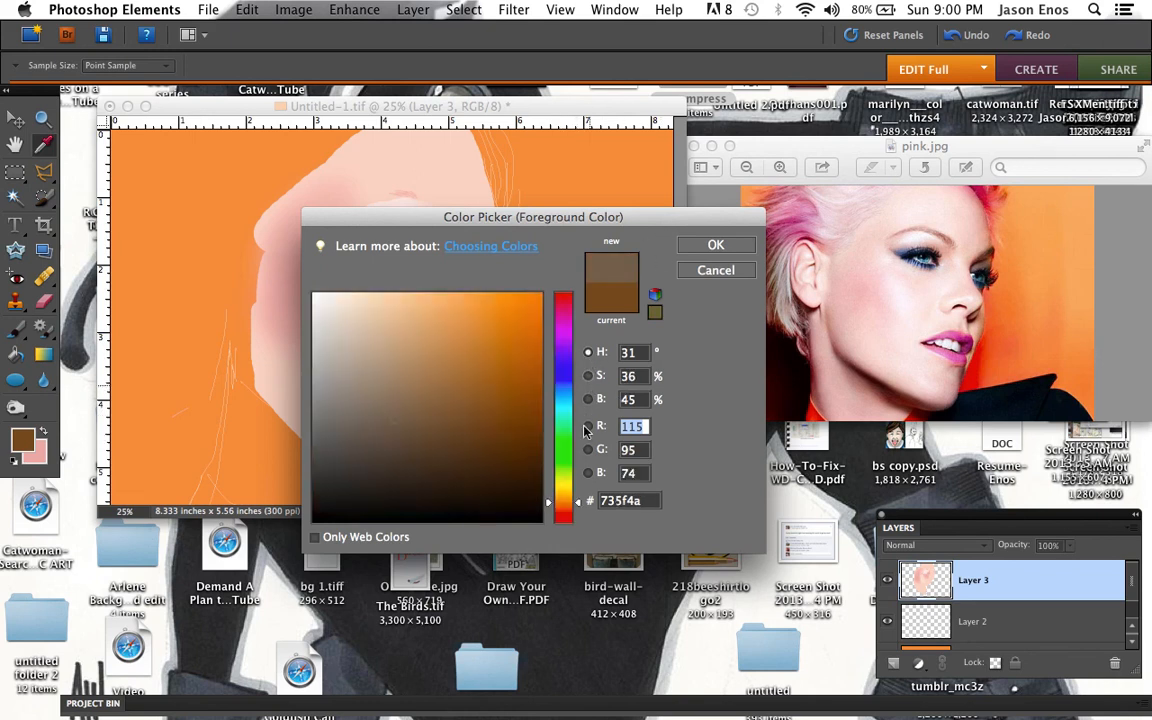
left_click_drag(576, 505, 578, 513)
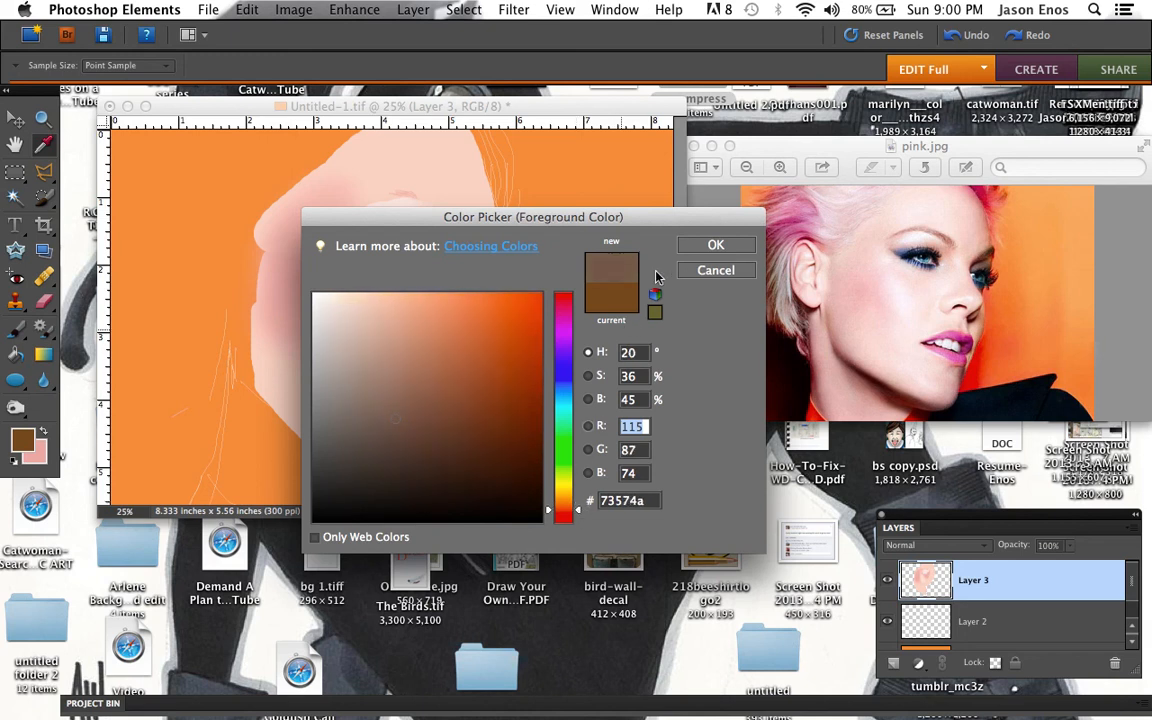
left_click(718, 246)
Paint a soft brown shadow along the outer edge of the lower cheek with the Brush tool
key("b")
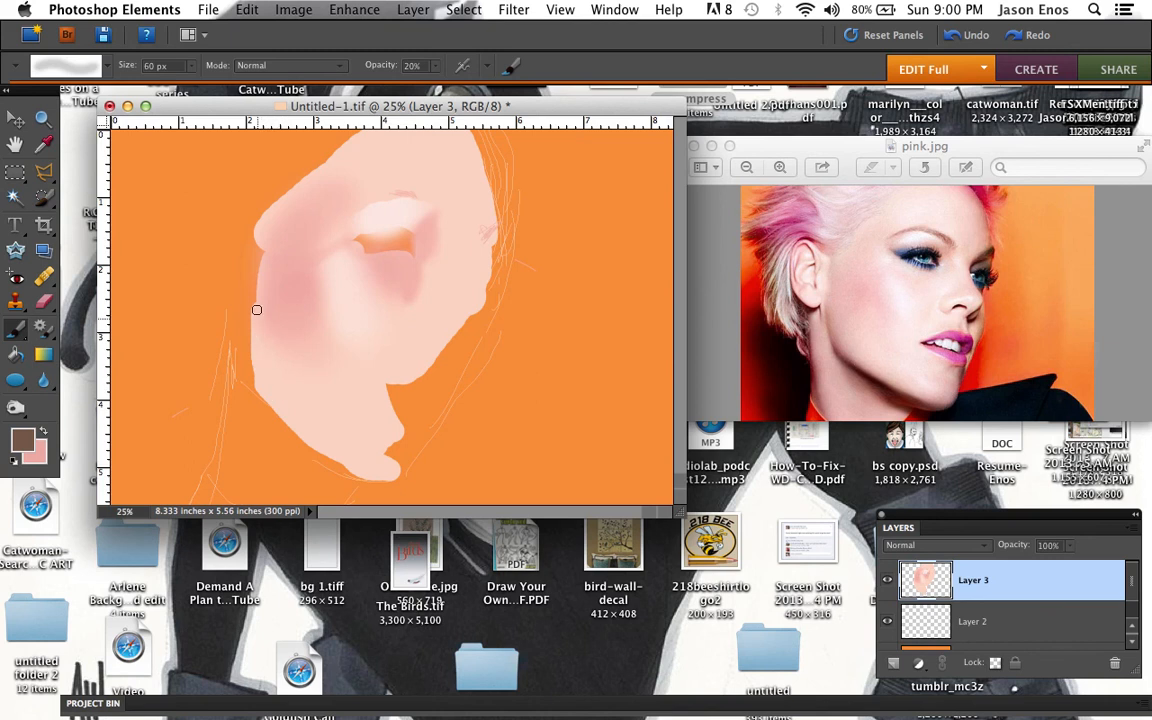
mouse_move(255, 311)
left_mouse_down()
mouse_move(251, 361)
mouse_move(256, 313)
mouse_move(252, 386)
mouse_move(260, 302)
mouse_move(255, 380)
left_mouse_up()
mouse_move(255, 311)
left_mouse_down()
mouse_move(255, 394)
mouse_move(263, 318)
left_mouse_up()
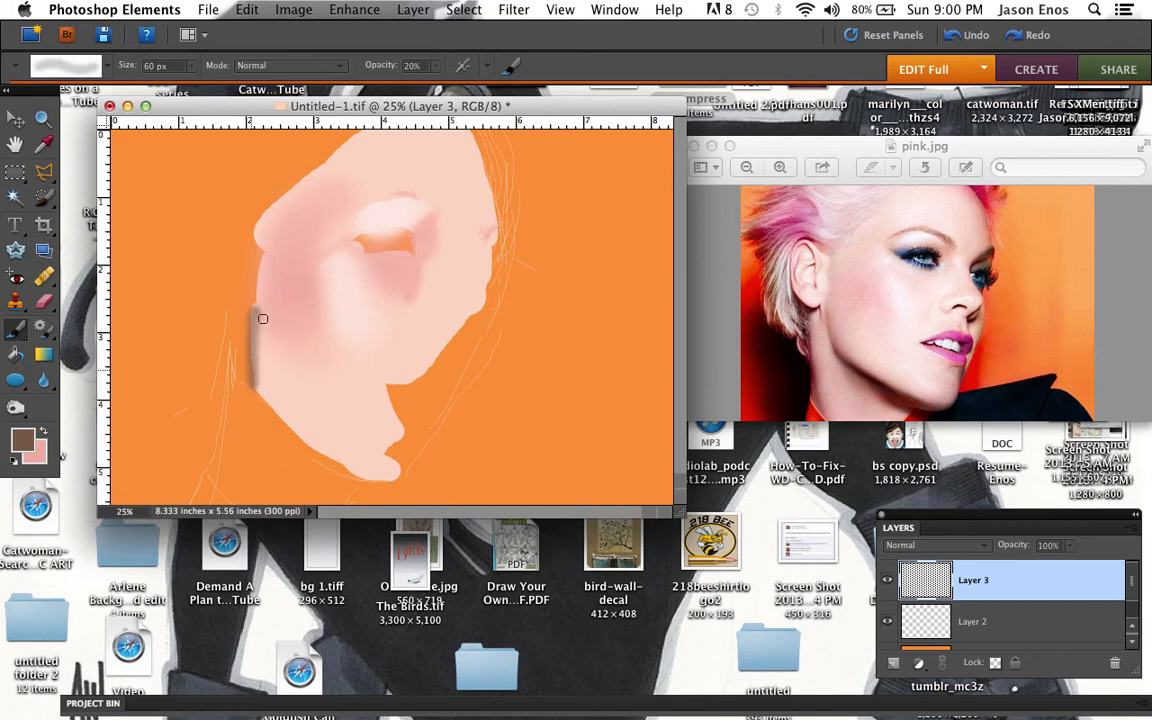
Sample the light skin tone from the lower face and paint over the inner edge of the brown shadow
key("i")
left_click(344, 398)
key("b")
left_click_drag(260, 314, 260, 388)
Sample the blended brown at the shadow's edge, soften the shadow and extend it up the side of the face to the temple
key("super+equal")
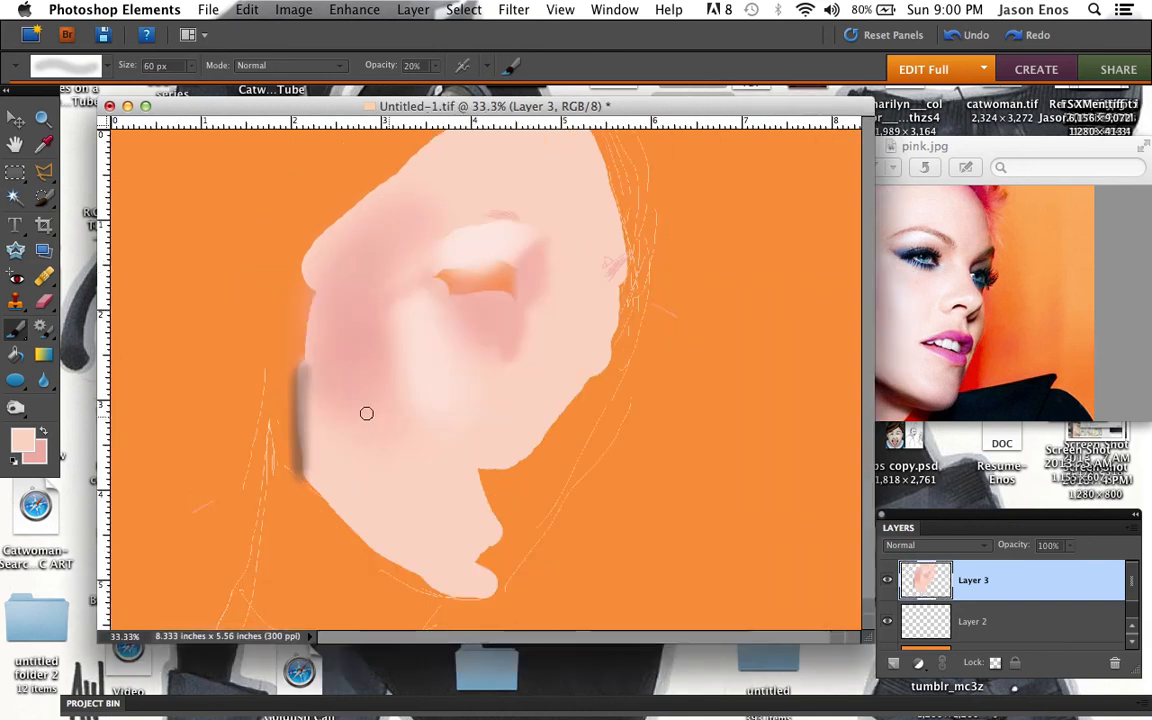
key("i")
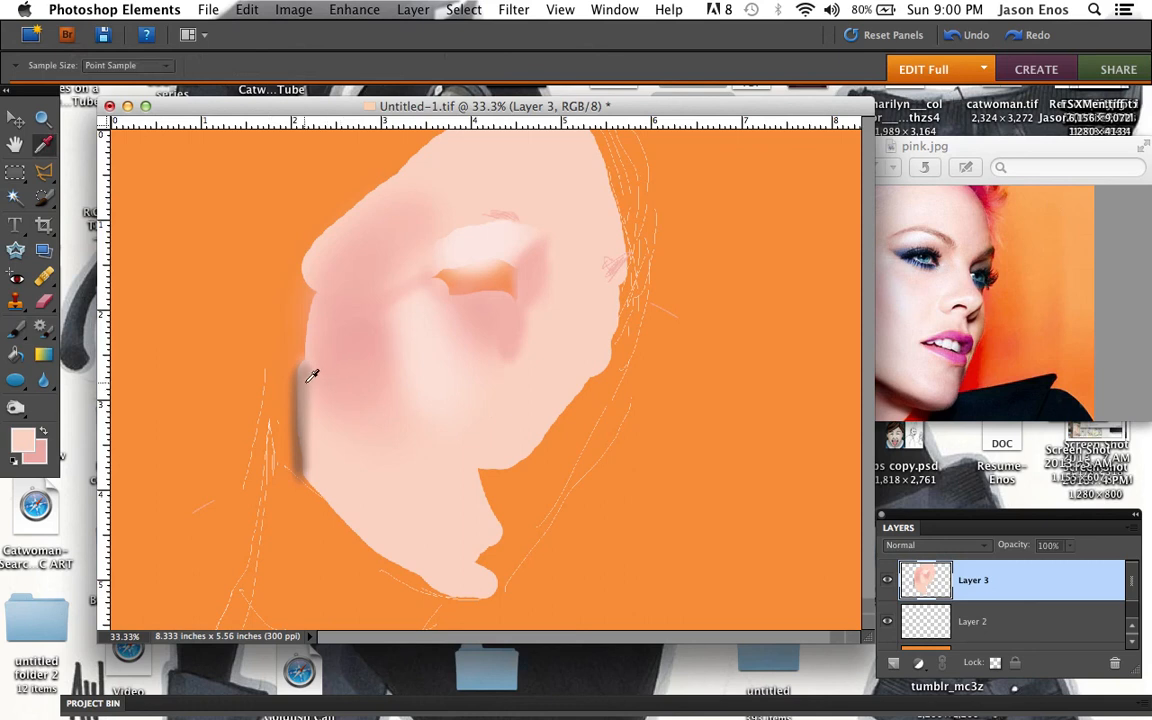
left_click(309, 377)
key("b")
mouse_move(300, 357)
left_mouse_down()
mouse_move(300, 460)
mouse_move(301, 374)
mouse_move(300, 458)
left_mouse_up()
mouse_move(298, 399)
left_mouse_down()
mouse_move(303, 475)
mouse_move(303, 372)
mouse_move(297, 411)
left_mouse_up()
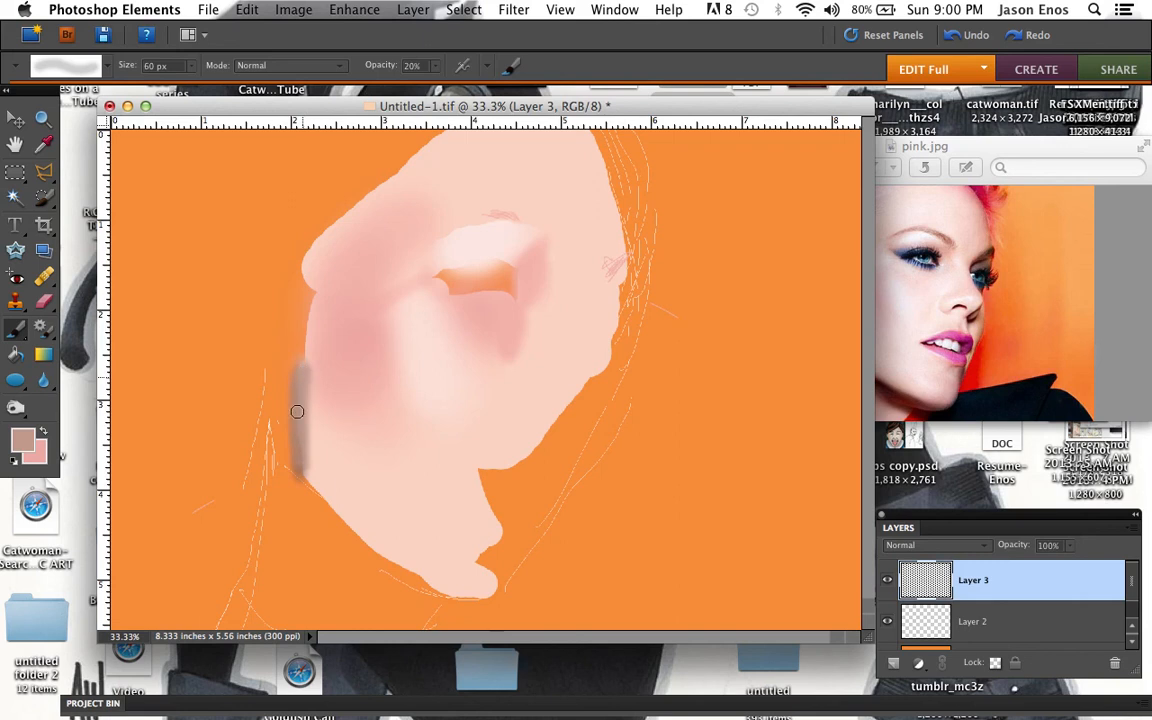
mouse_move(302, 471)
left_mouse_down()
mouse_move(307, 282)
mouse_move(301, 298)
mouse_move(301, 406)
mouse_move(307, 264)
mouse_move(303, 435)
mouse_move(318, 271)
left_mouse_up()
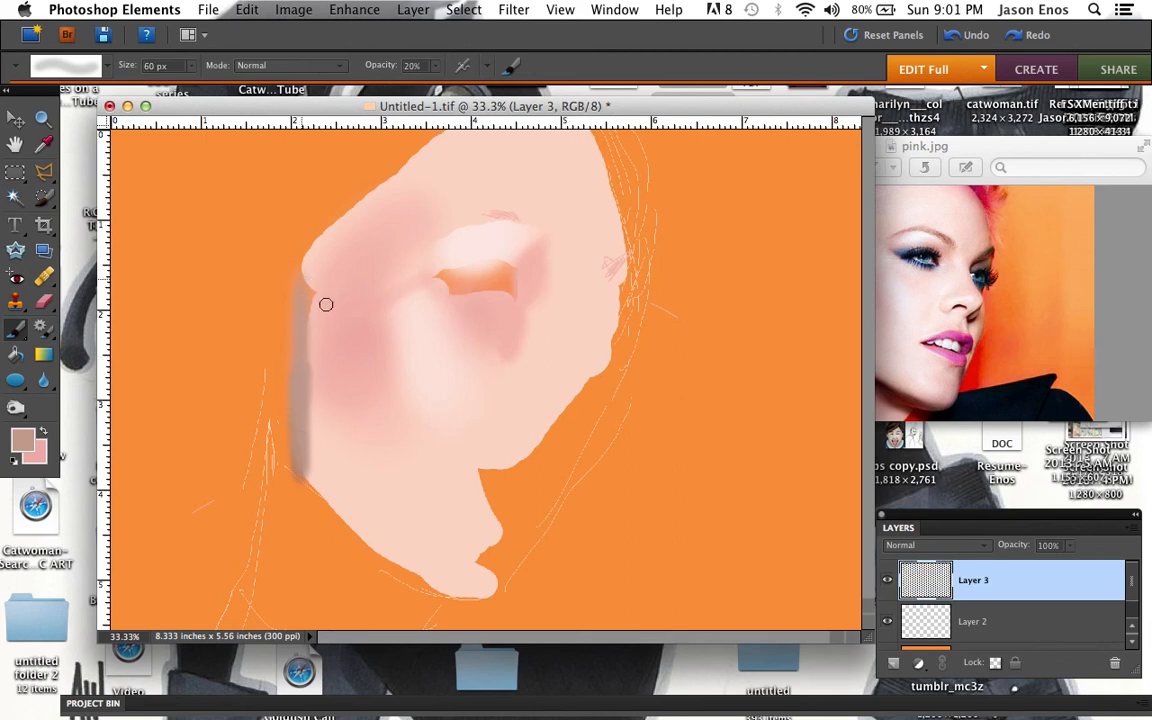
Sample the light skin tone from the jaw and paint a pale strip along the inside of the extended shadow
key("i")
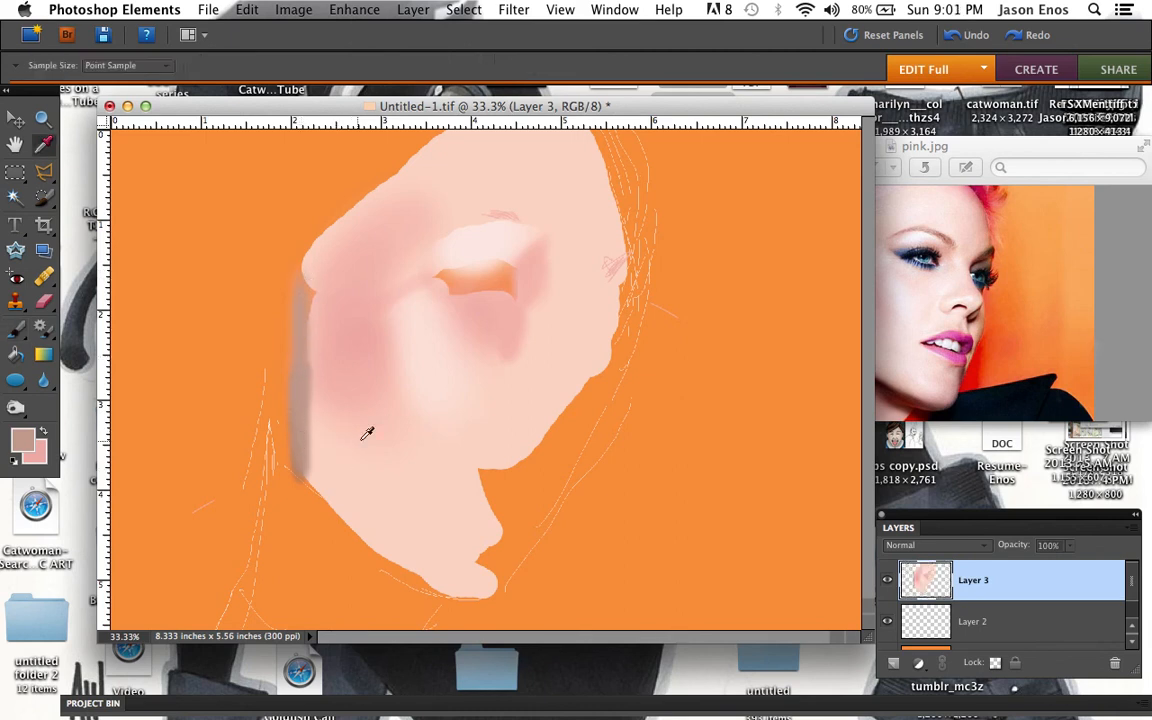
left_click(384, 474)
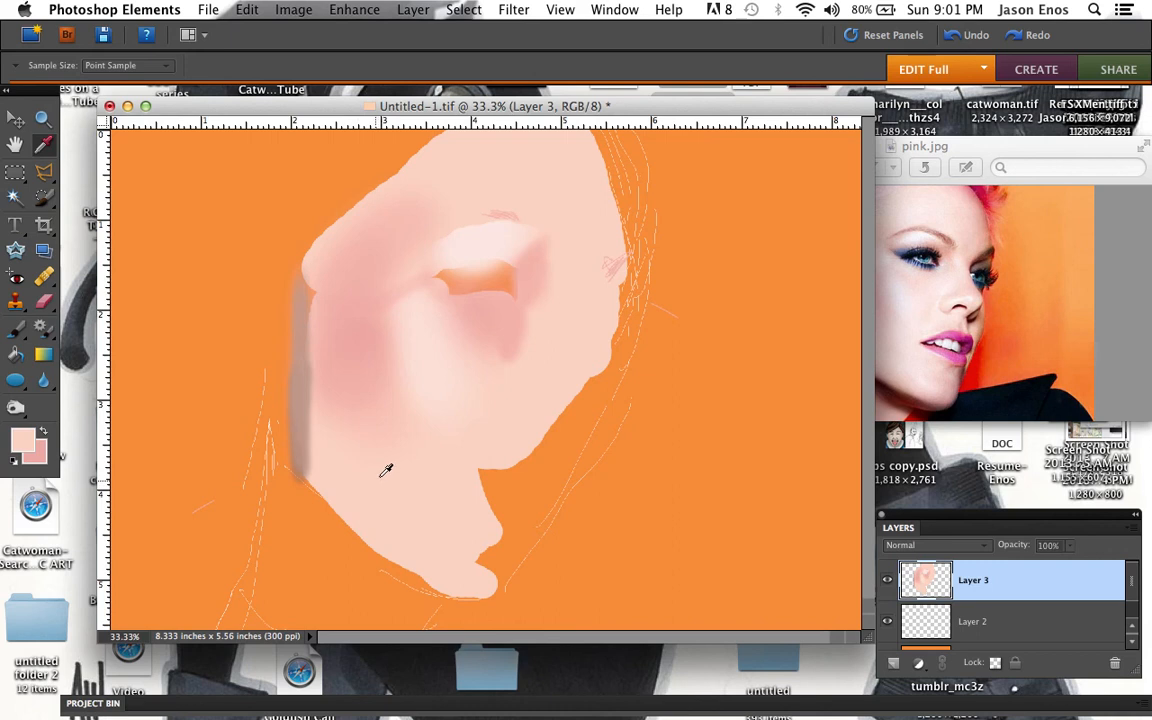
key("b")
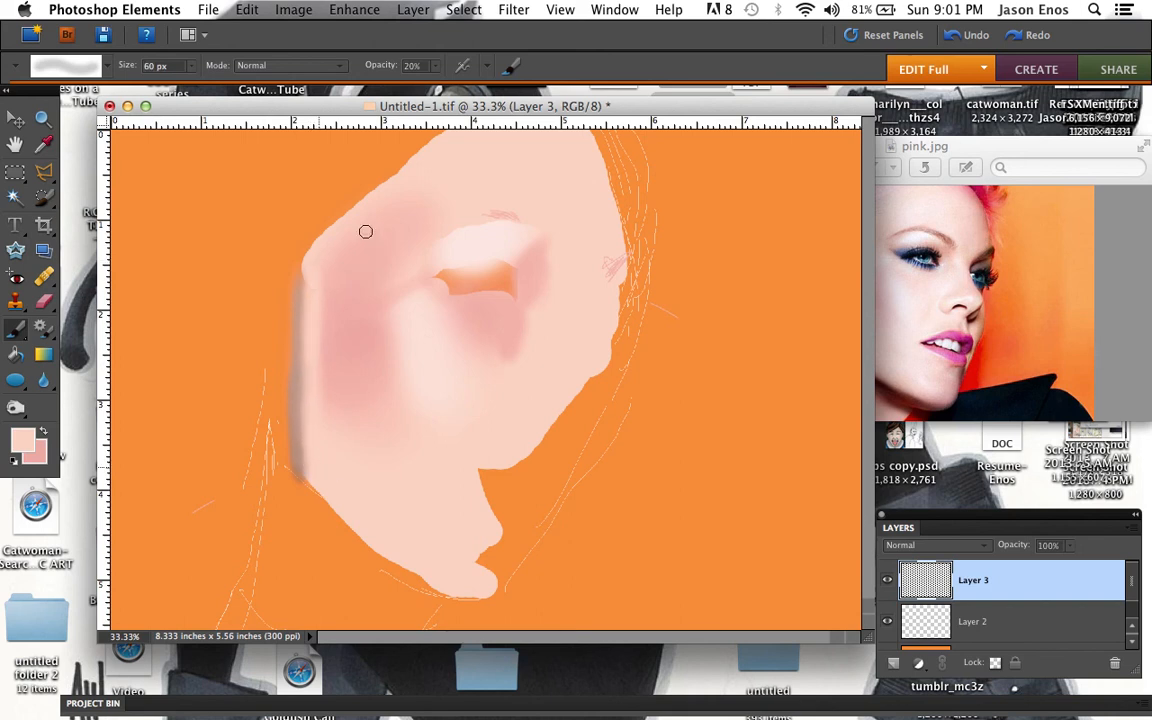
View the whole painting at 12.5% zoom in an enlarged window beside the reference photo
key("super+minus")
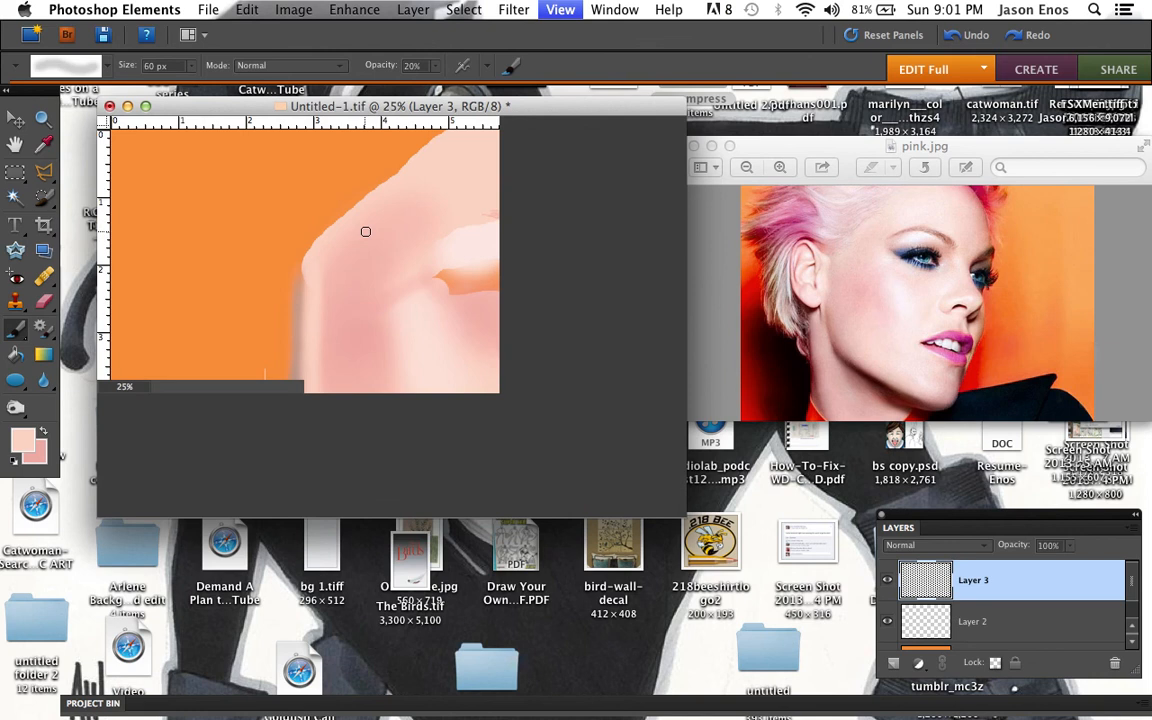
key("super+minus")
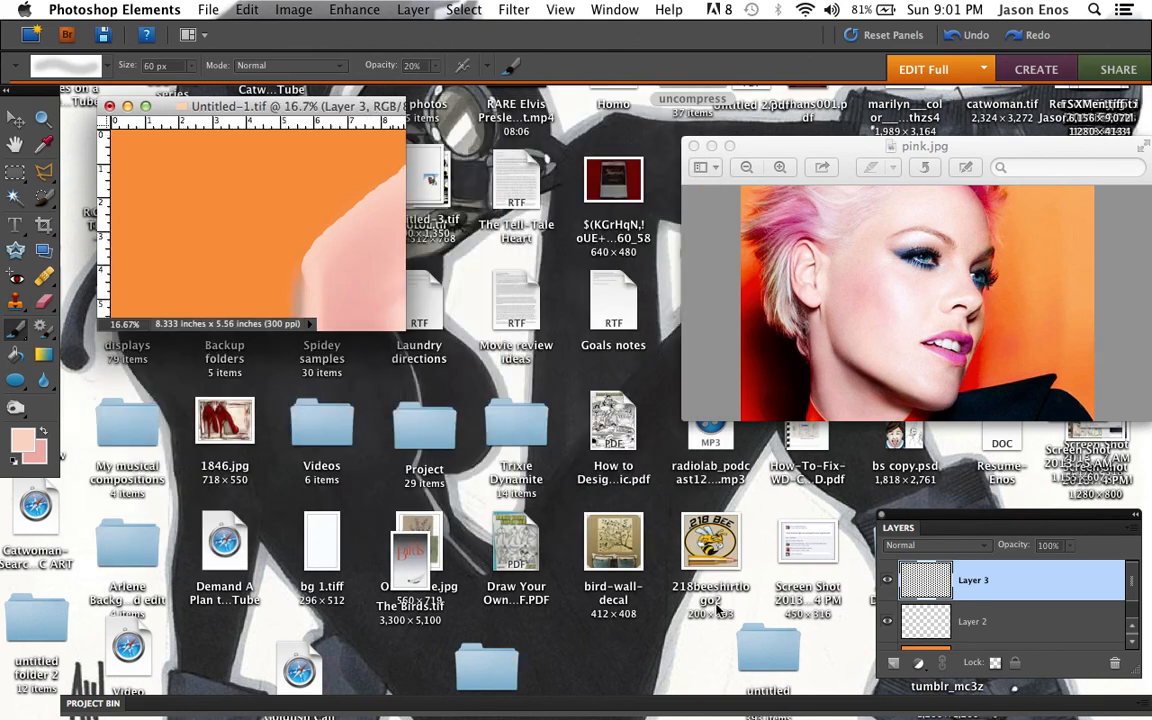
key("super+minus")
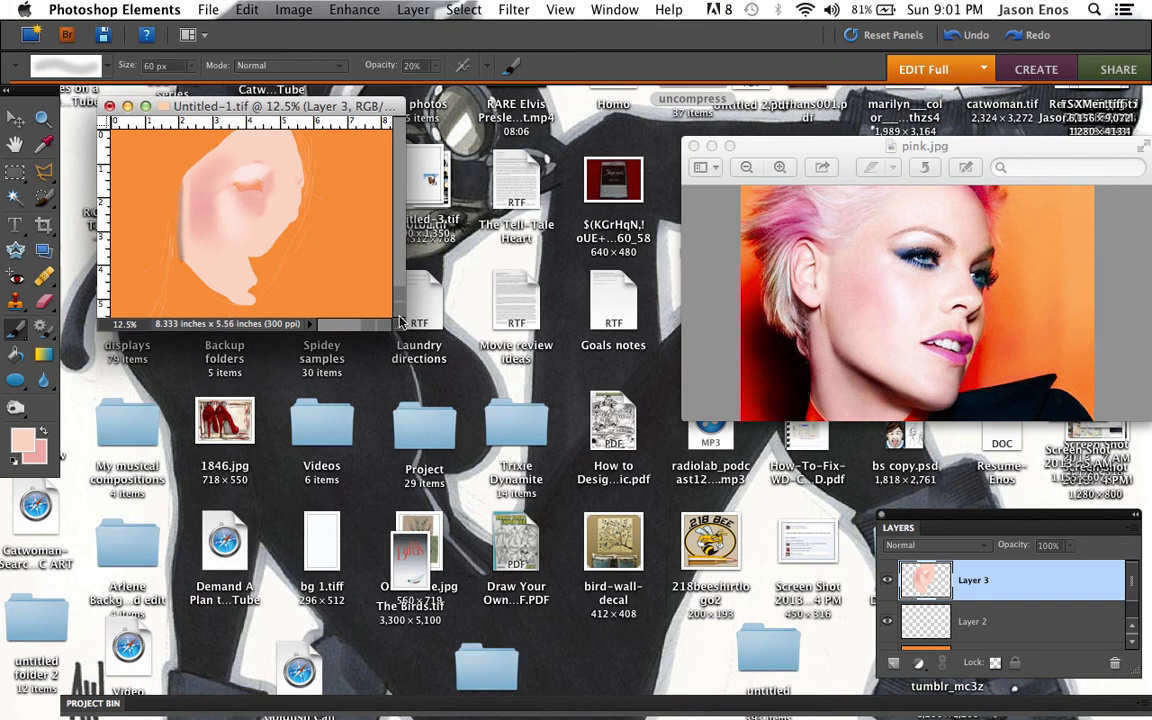
left_click_drag(395, 322, 547, 436)
left_click_drag(580, 477, 603, 503)
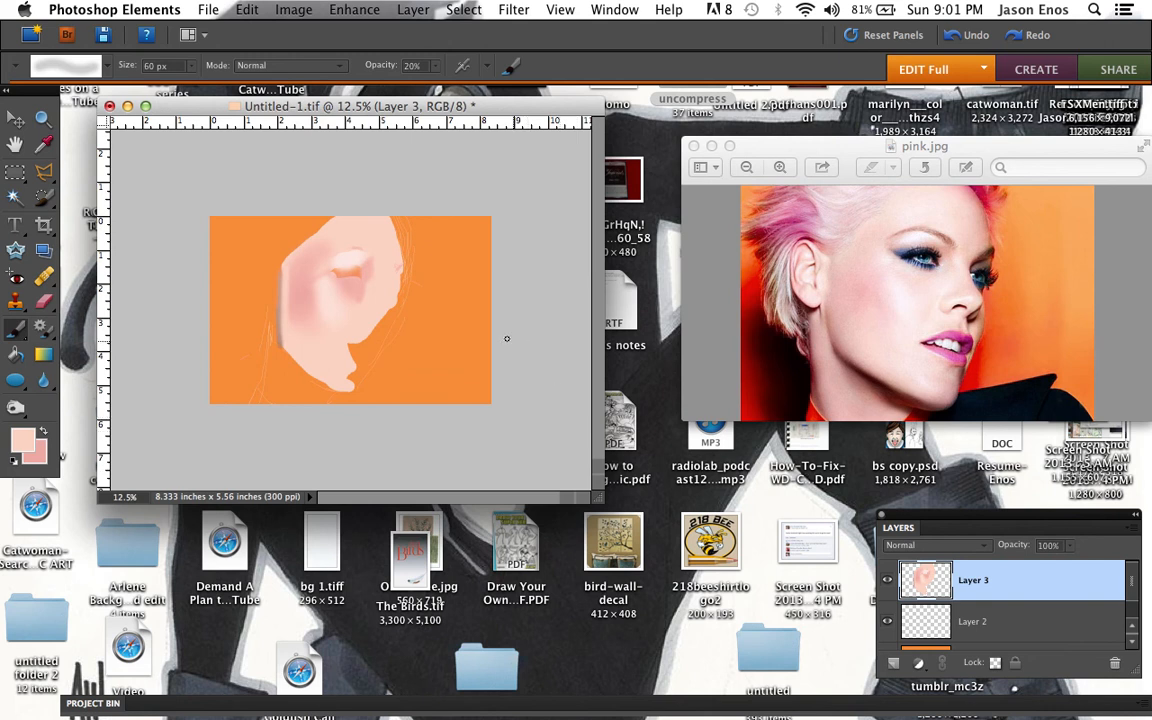